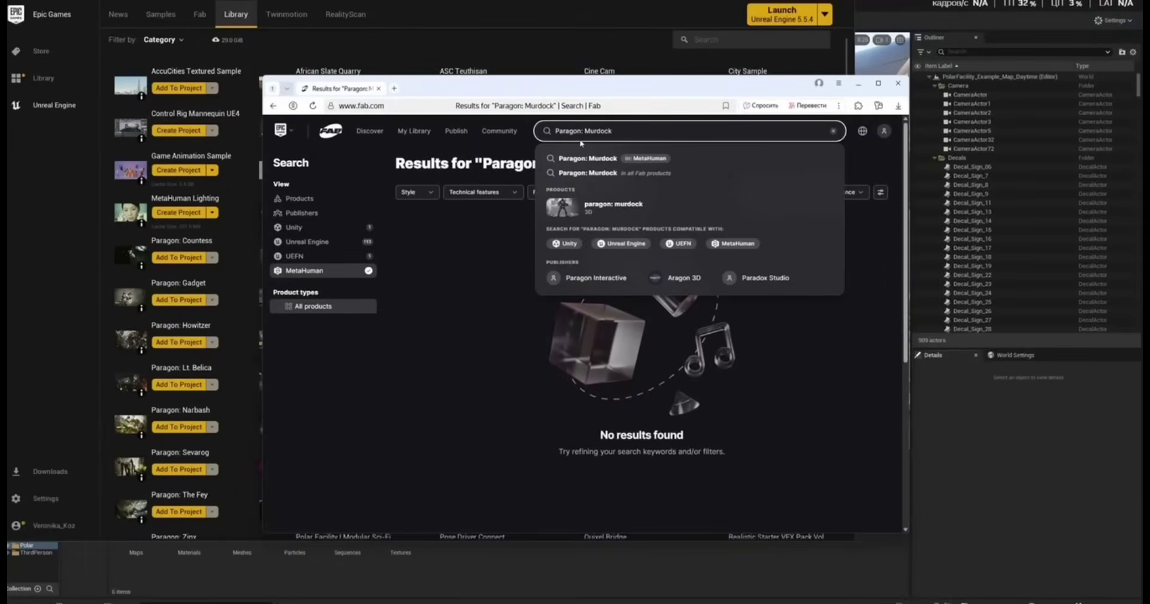
# - Add the free Paragon: Murdock asset to the Fab library, and add it to the youtube project from the Epic Games library
pyautogui.click(567, 211)
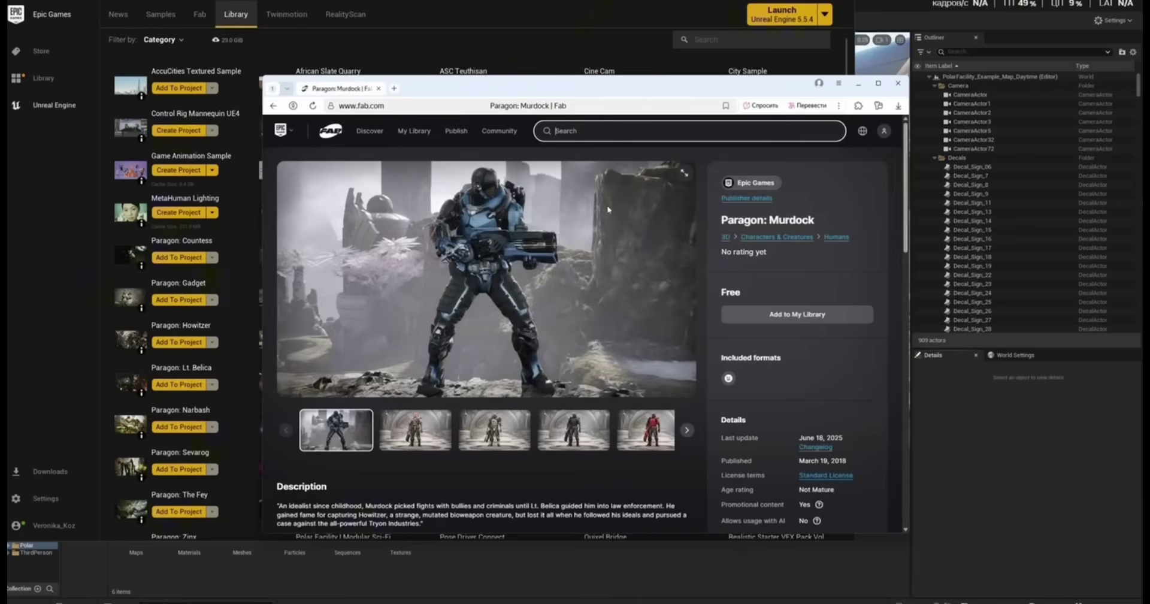
pyautogui.click(790, 317)
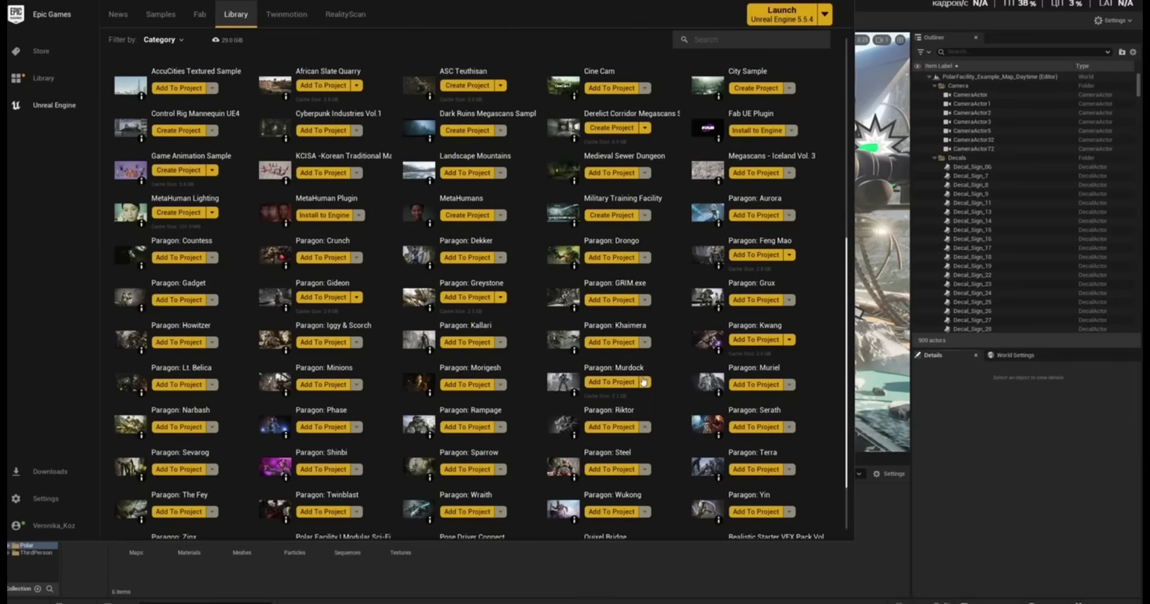
pyautogui.click(617, 381)
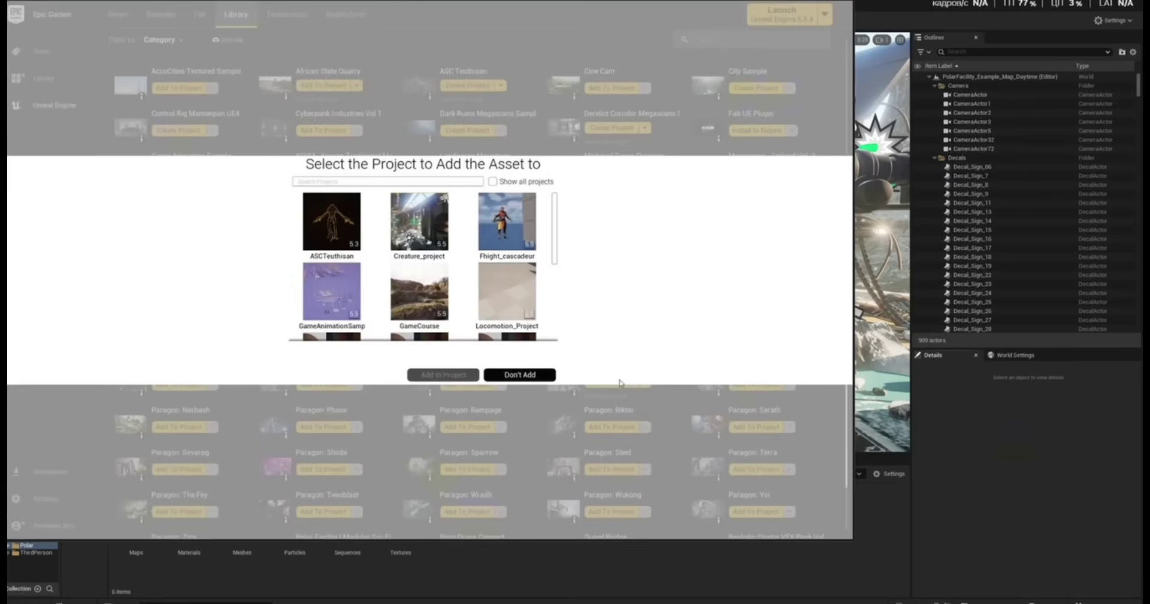
pyautogui.scroll(-5, 512, 292)
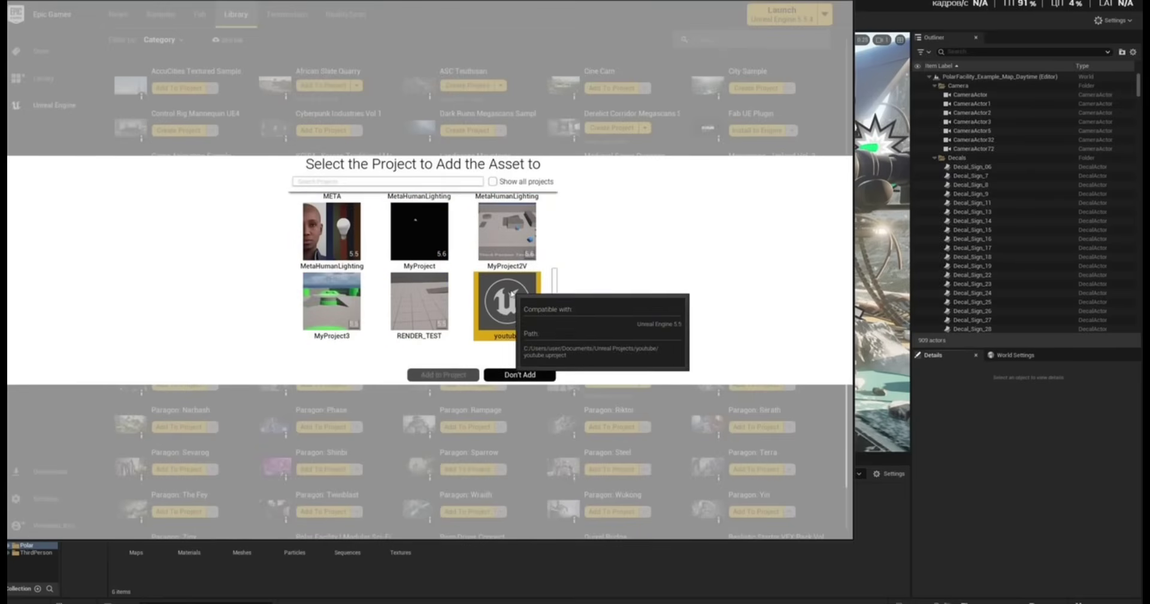
pyautogui.click(512, 292)
pyautogui.click(456, 376)
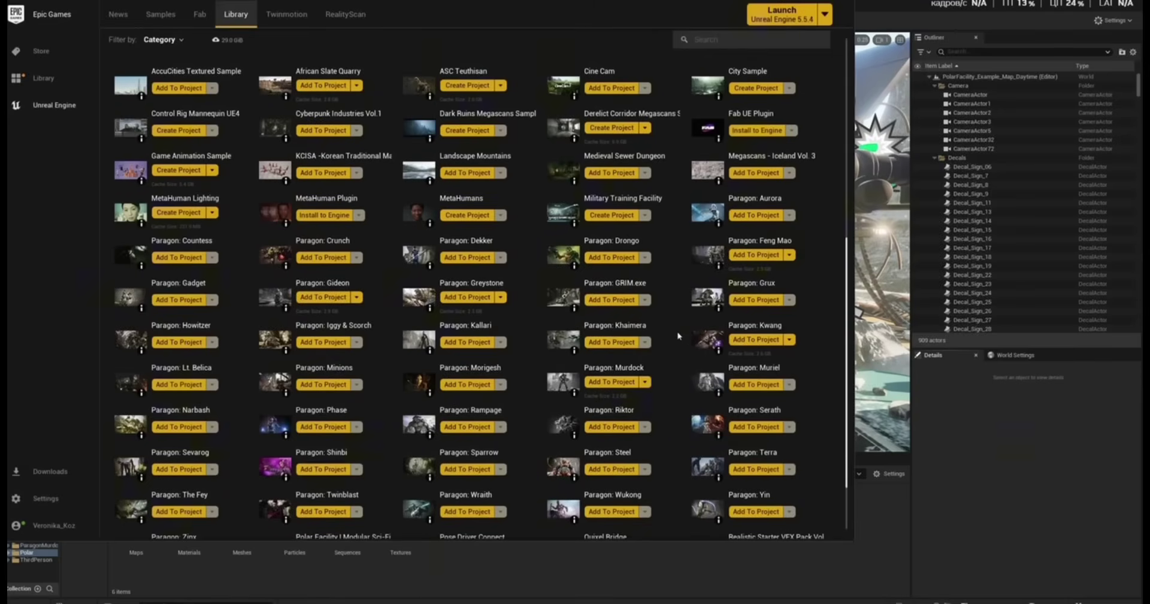
# - Switch to Unreal Editor and open the Murdock folder under ParagonMurdock, Characters, Heroes
pyautogui.click(874, 483)
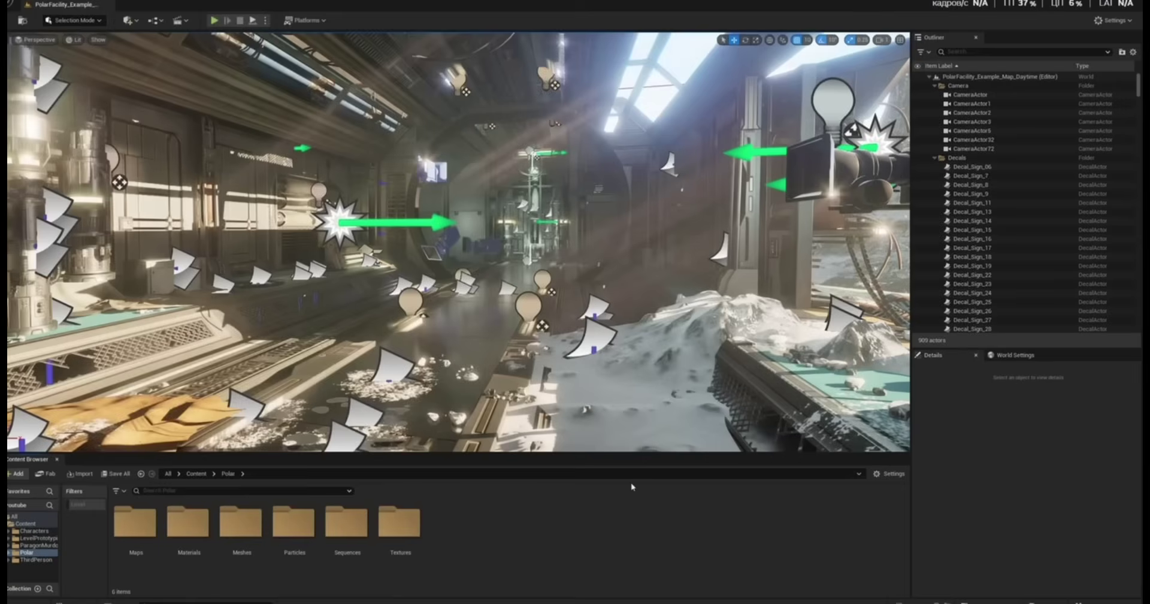
pyautogui.click(37, 545)
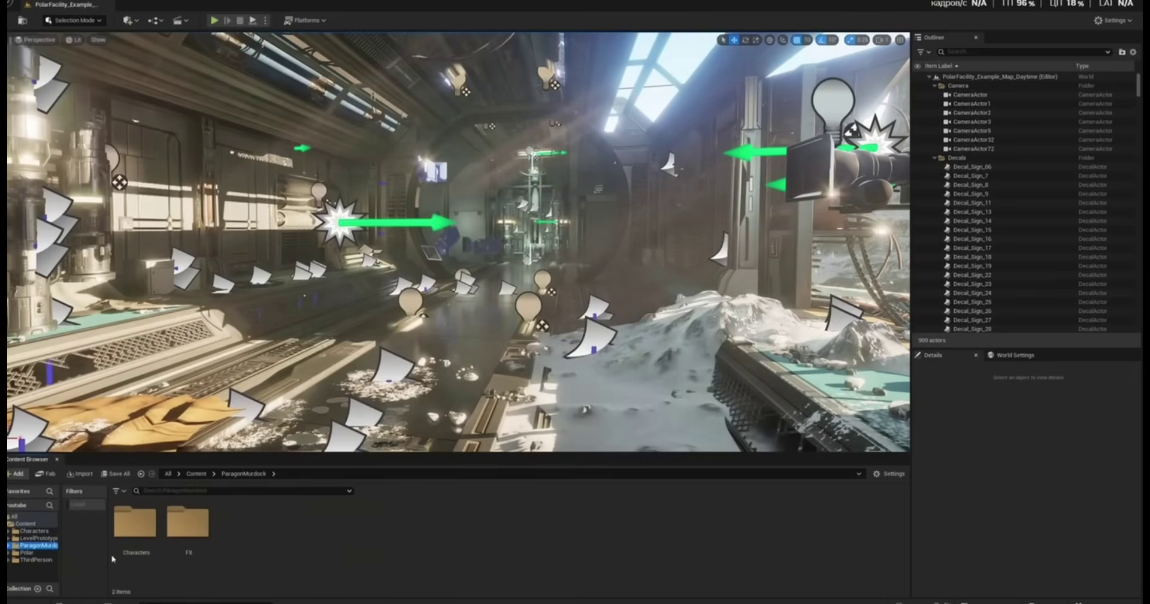
pyautogui.doubleClick(134, 522)
pyautogui.doubleClick(186, 524)
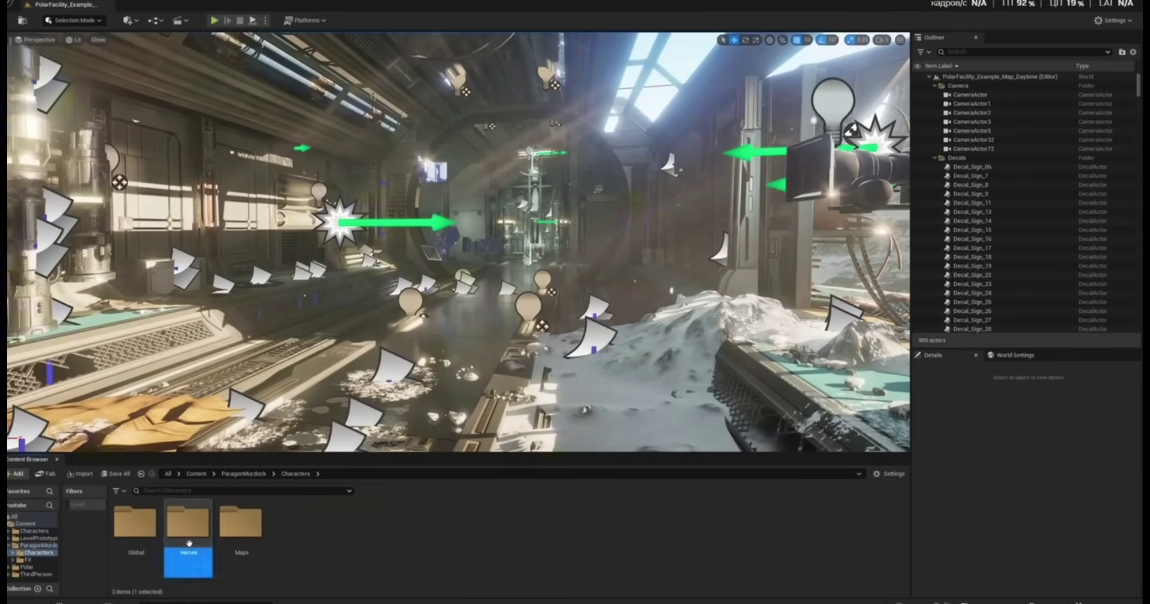
pyautogui.doubleClick(147, 522)
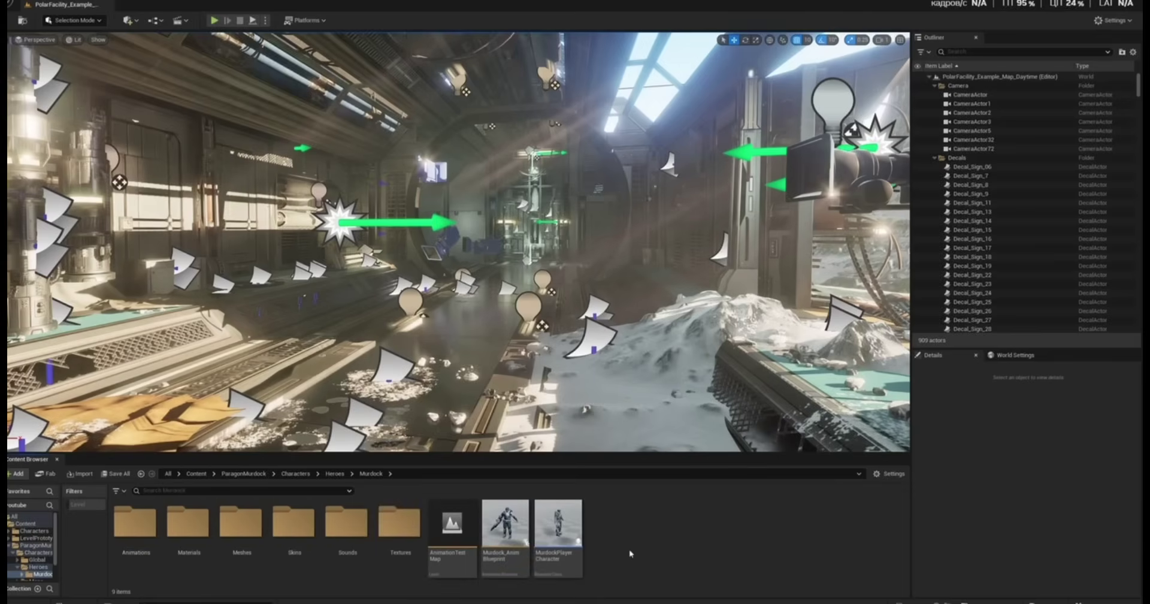
# - Open the Murdock_AnimBlueprint asset and inspect the Murdock character in its preview
pyautogui.click(557, 527)
pyautogui.doubleClick(556, 527)
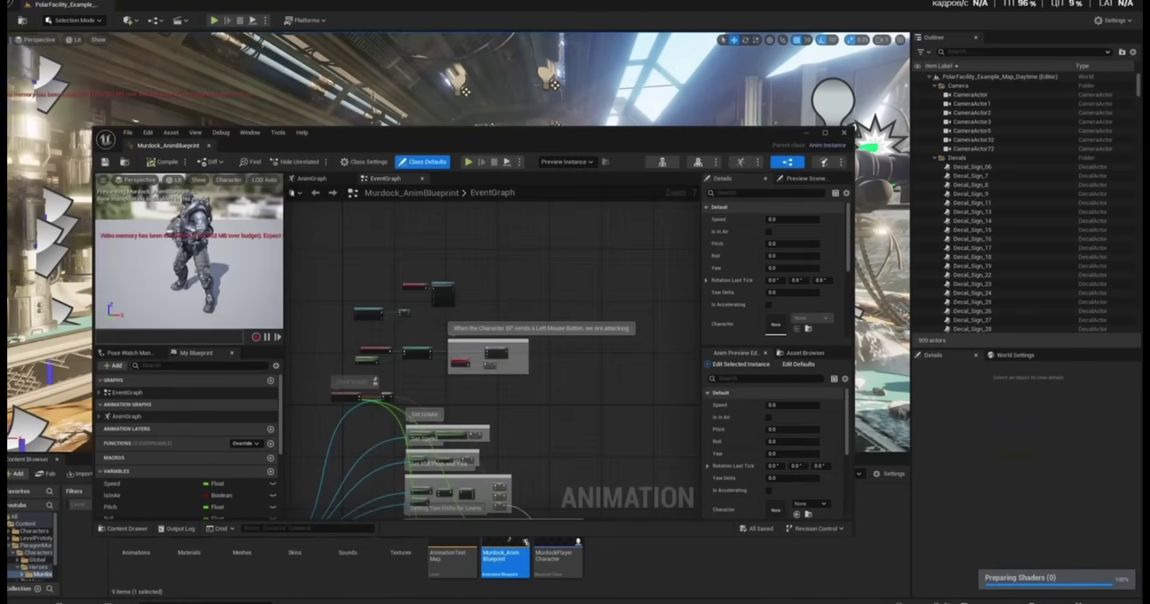
pyautogui.moveTo(158, 264)
pyautogui.mouseDown()
pyautogui.moveTo(182, 267)
pyautogui.moveTo(163, 271)
pyautogui.mouseUp()
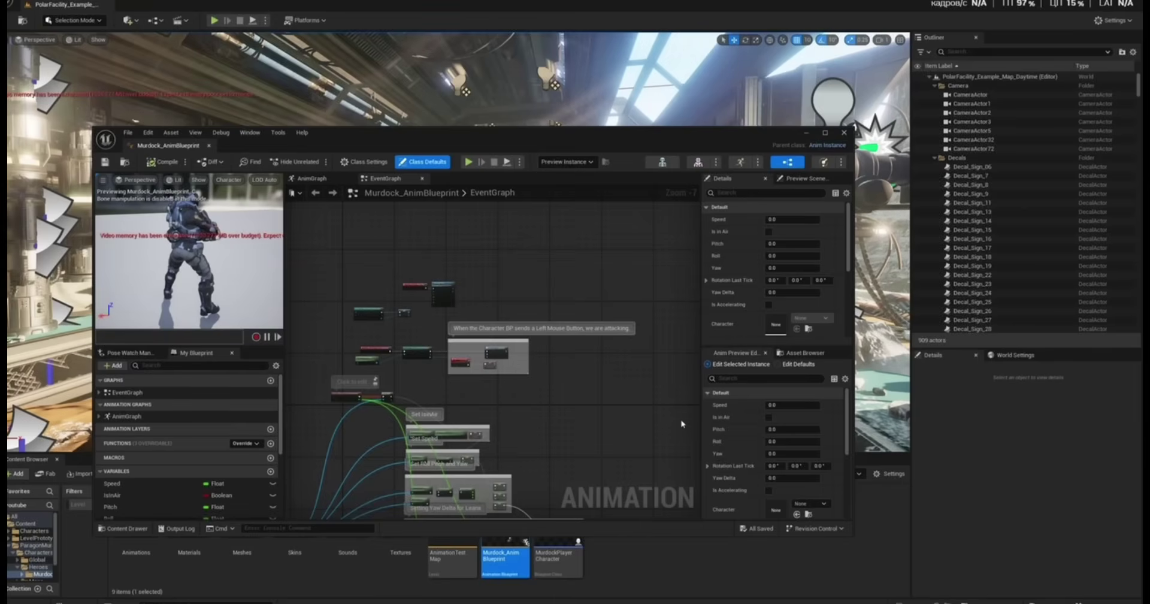
pyautogui.press('XF86AudioLowerVolume')
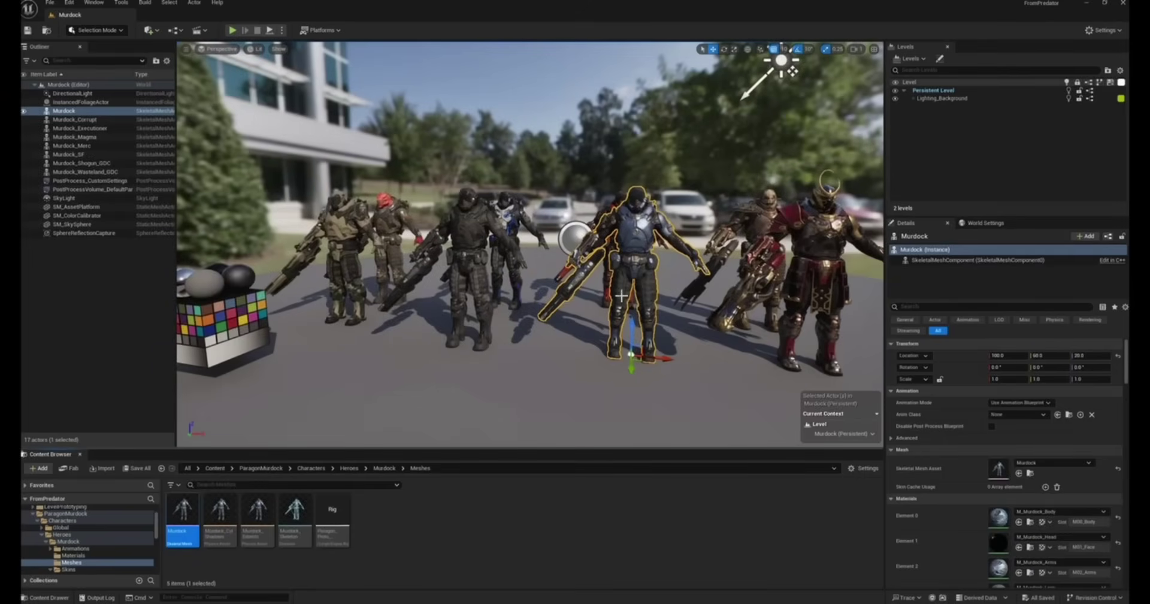
# - Start exporting the selected Murdock actor as an FBX file named Murdock in the Murdock folder on drive D
pyautogui.click(50, 3)
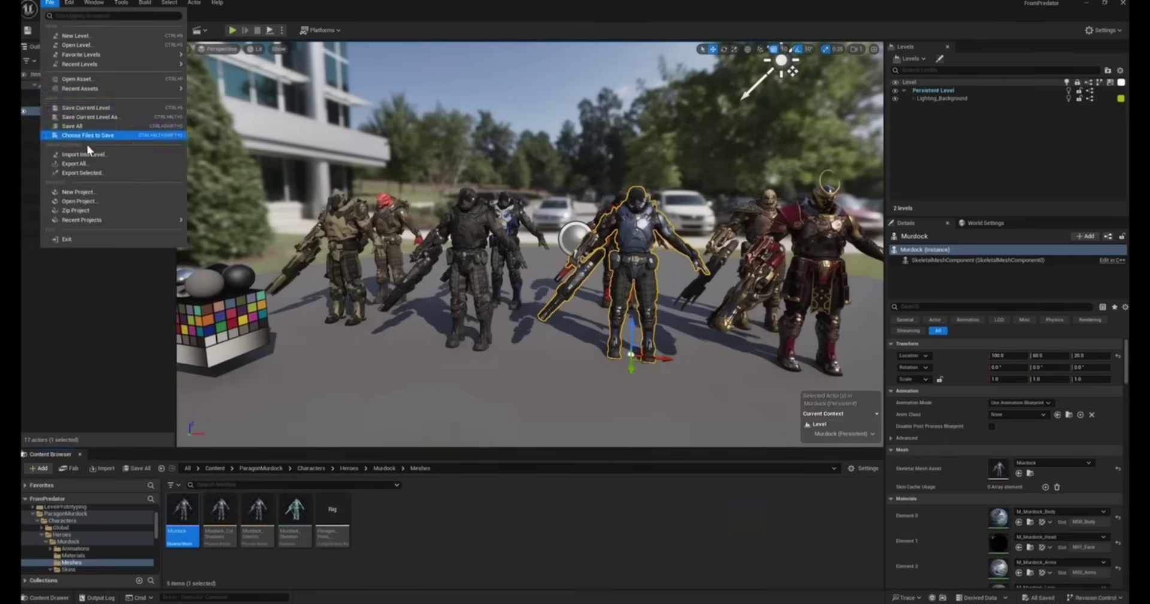
pyautogui.click(93, 173)
pyautogui.click(488, 252)
pyautogui.doubleClick(617, 268)
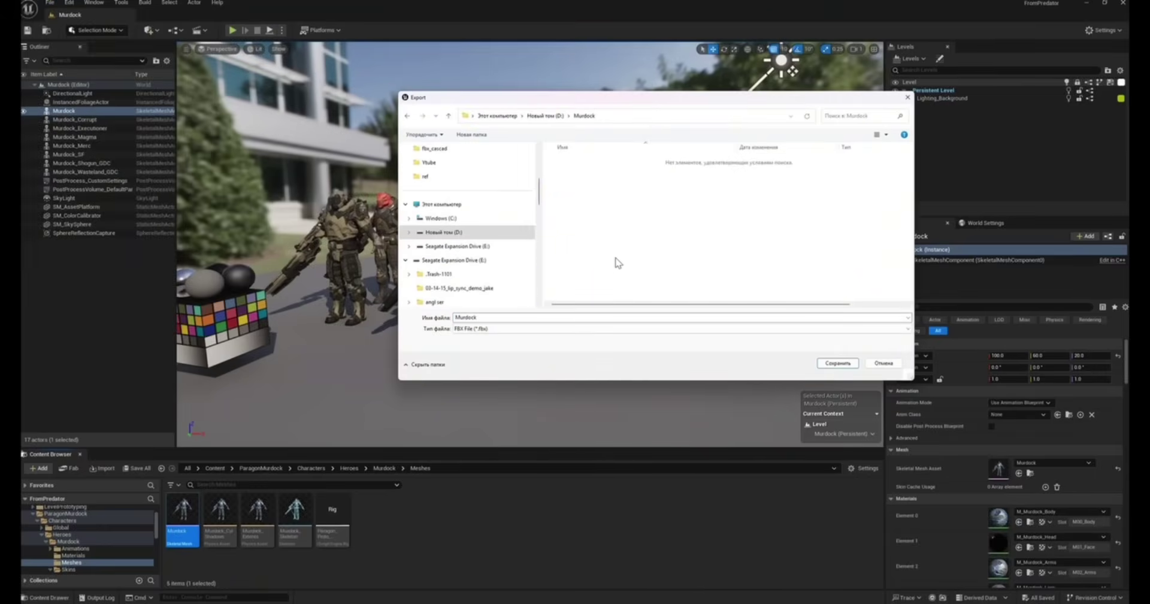
pyautogui.click(833, 365)
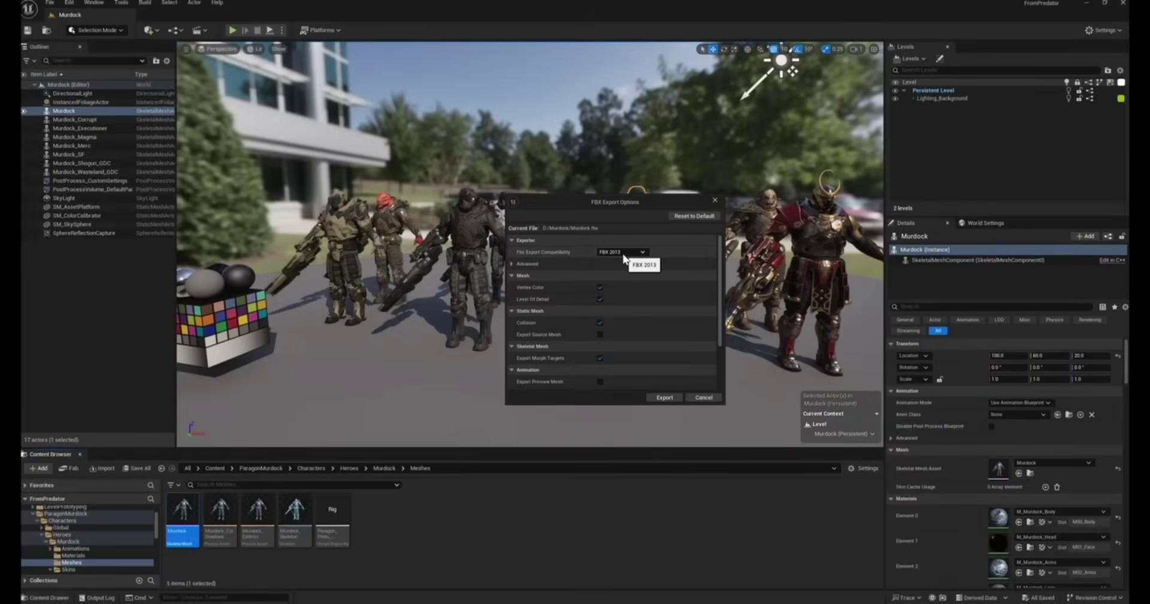
# - Set the FBX export compatibility to FBX 2020 and enable Export Source Mesh
pyautogui.click(622, 252)
pyautogui.click(637, 318)
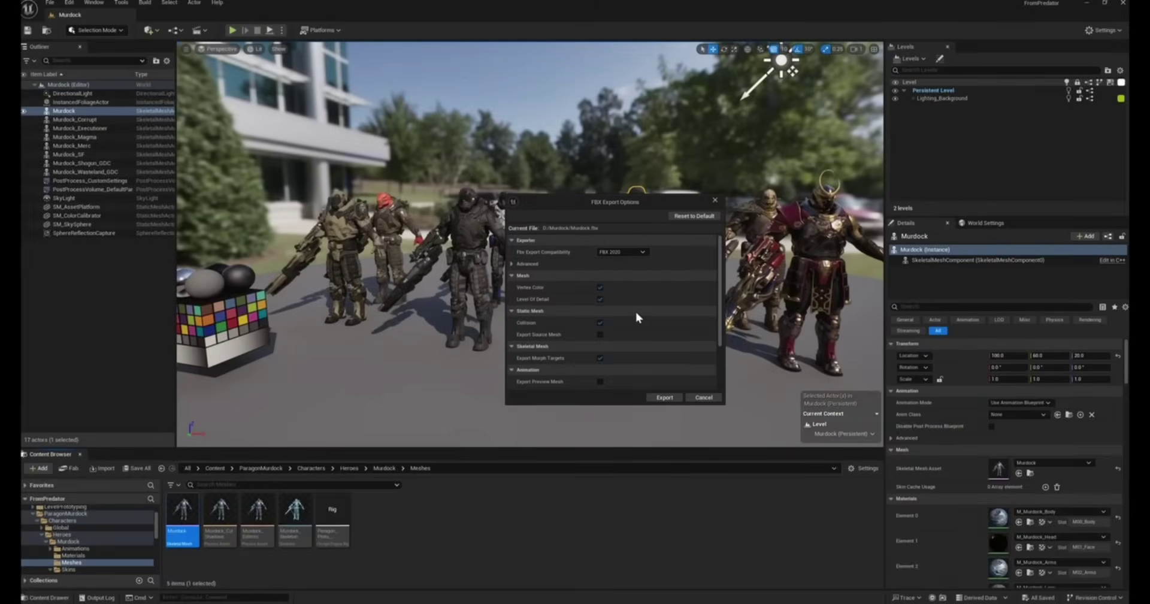
pyautogui.scroll(-2, 648, 304)
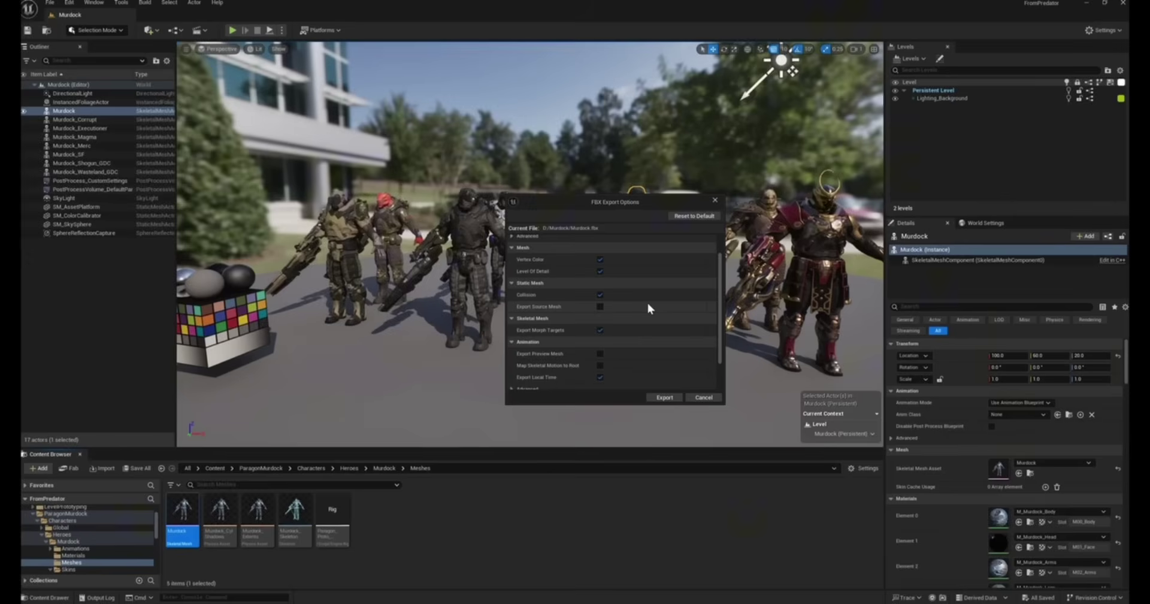
pyautogui.scroll(-1, 647, 308)
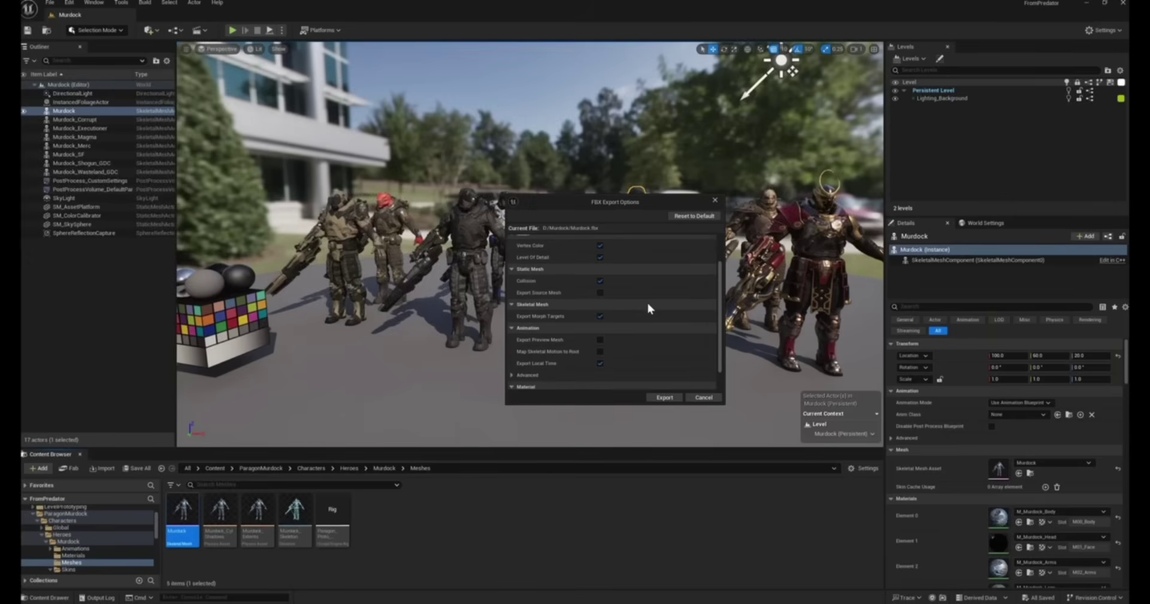
pyautogui.click(600, 293)
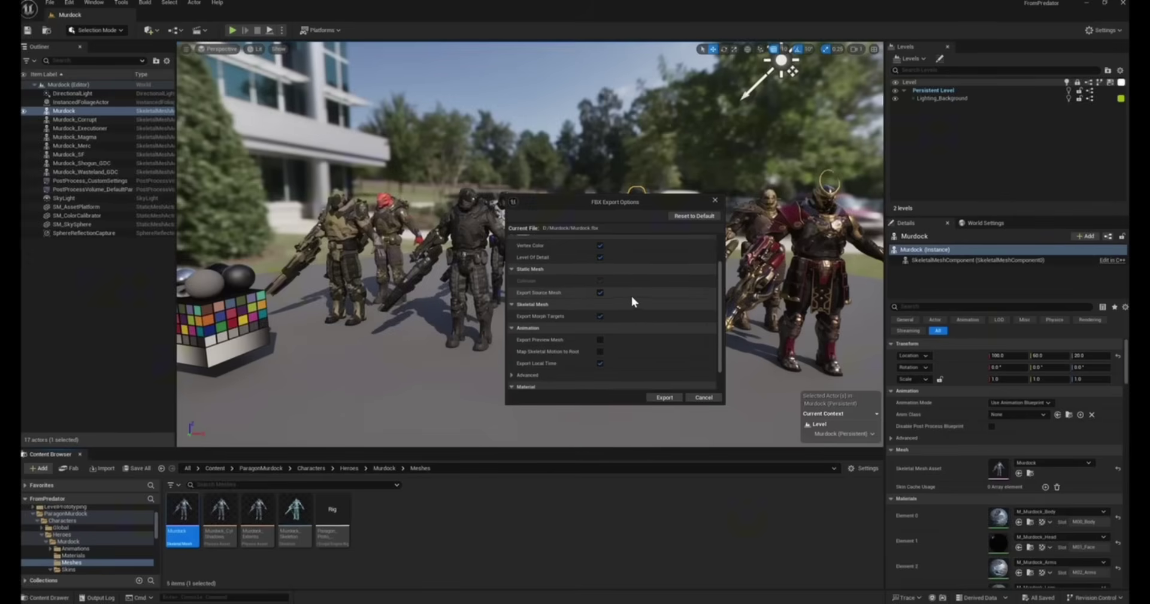
# - Examine the advanced animation export options for baking camera, light and actor animation
pyautogui.scroll(-1, 631, 297)
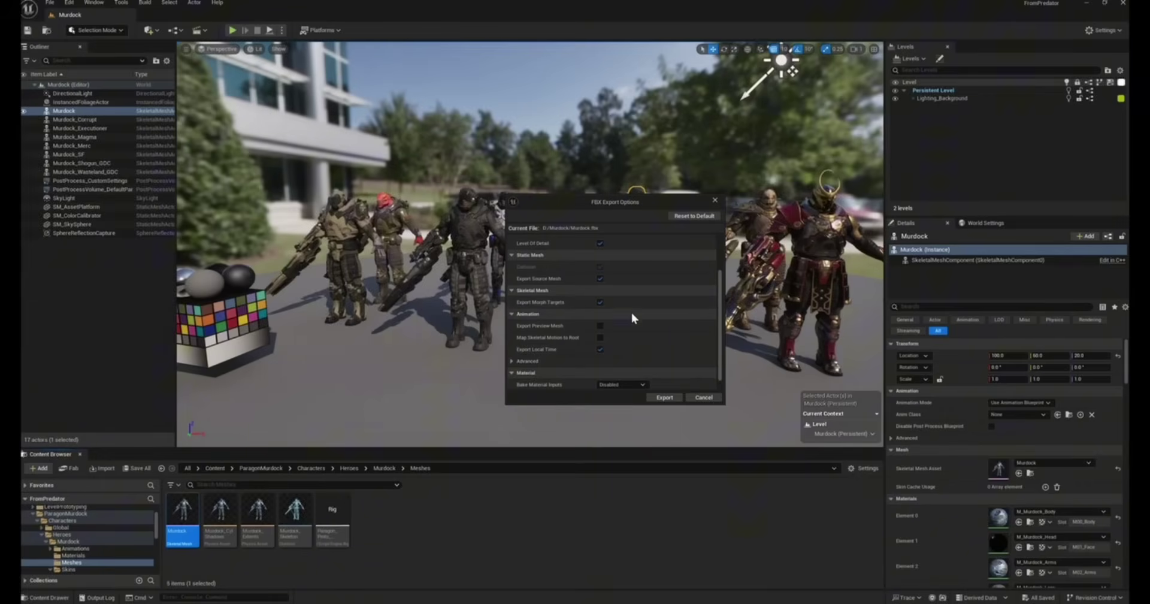
pyautogui.click(511, 361)
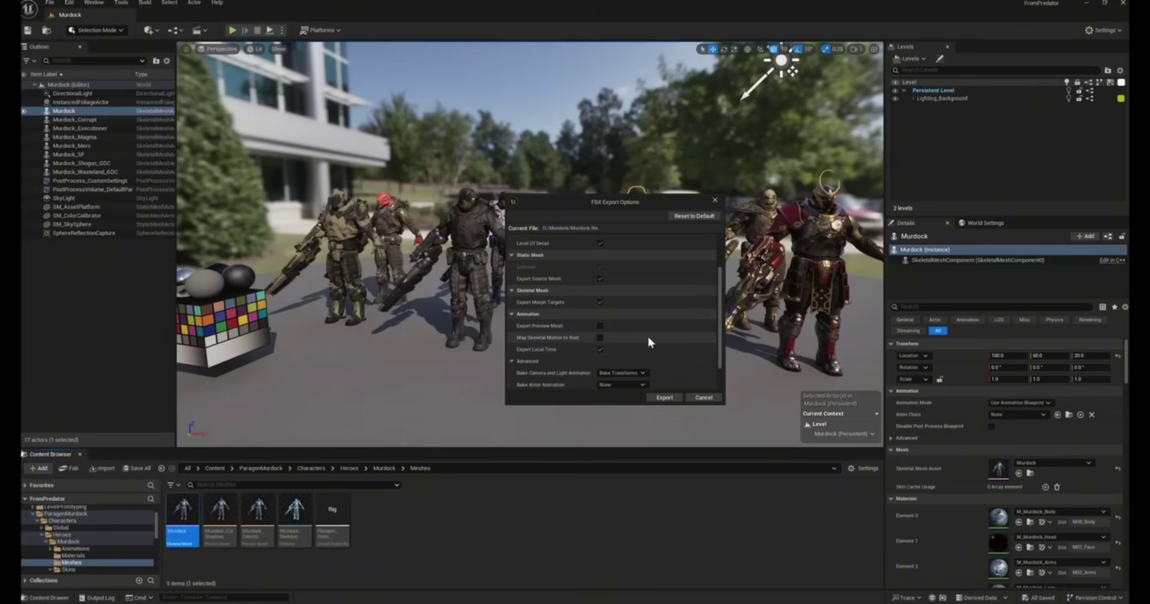
pyautogui.scroll(-2, 652, 336)
pyautogui.scroll(-1, 670, 339)
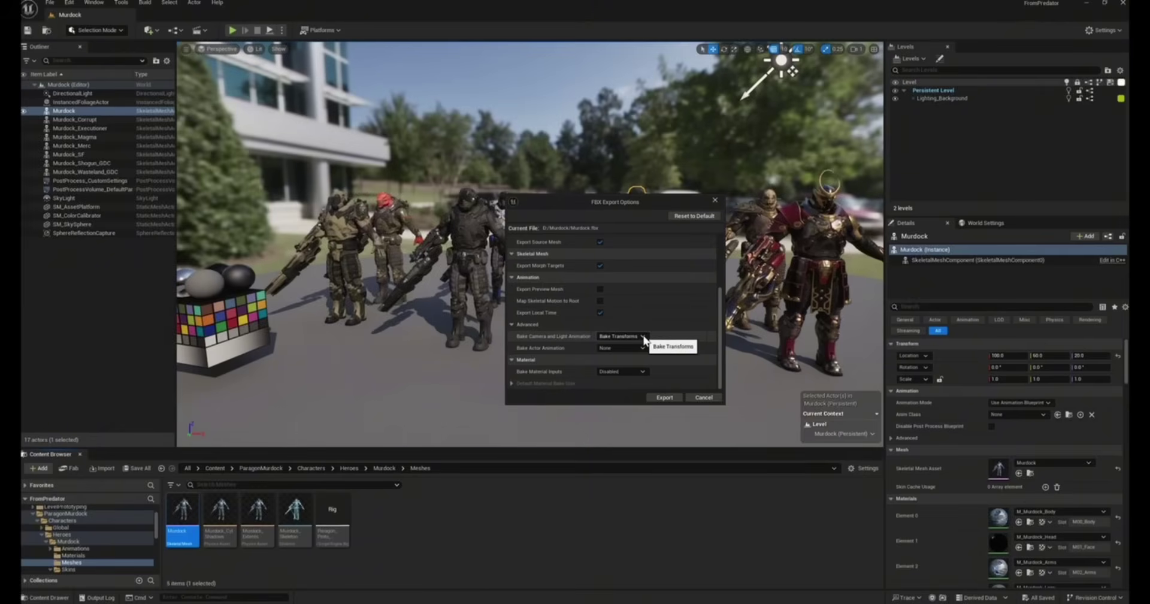
pyautogui.click(643, 336)
pyautogui.click(643, 337)
pyautogui.click(643, 348)
pyautogui.click(642, 348)
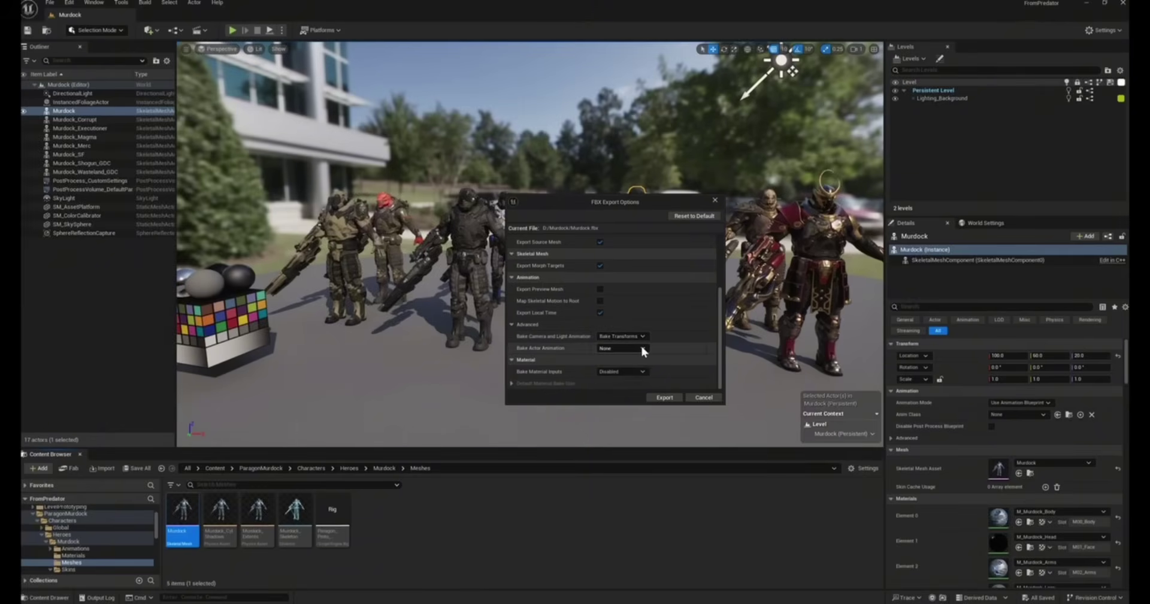
# - Set Bake Material Inputs to Simple and export the Murdock FBX file
pyautogui.click(649, 371)
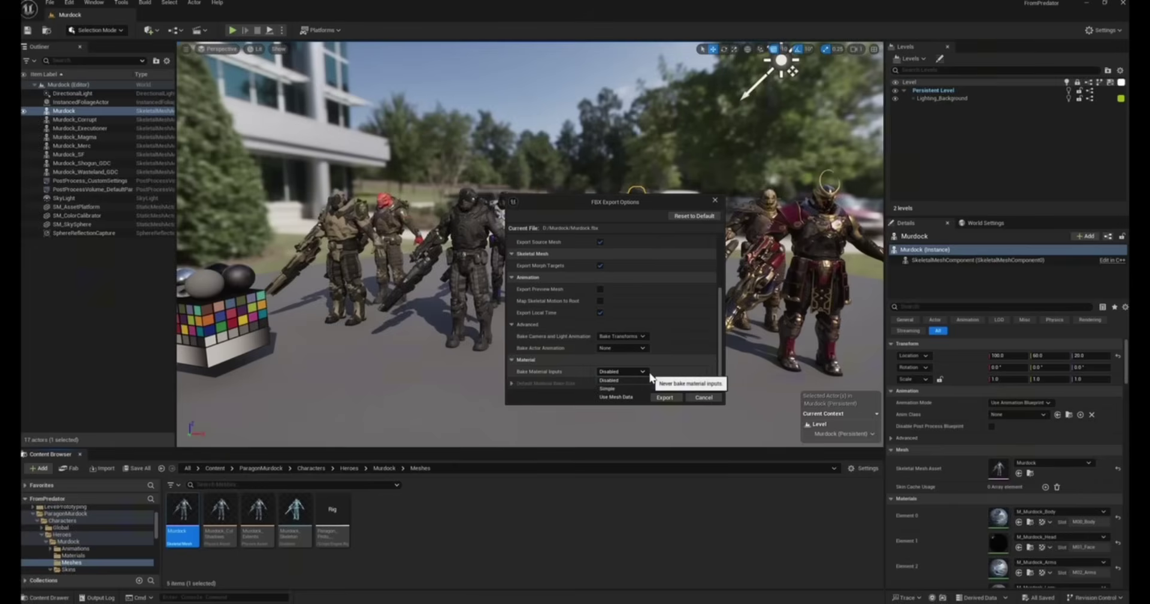
pyautogui.click(623, 388)
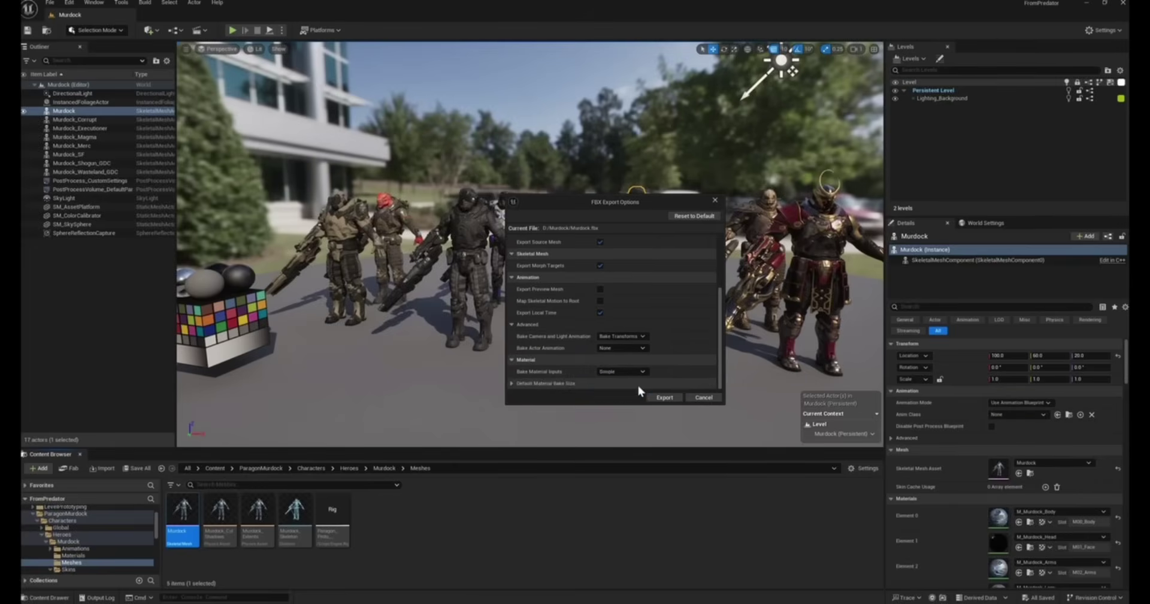
pyautogui.click(671, 397)
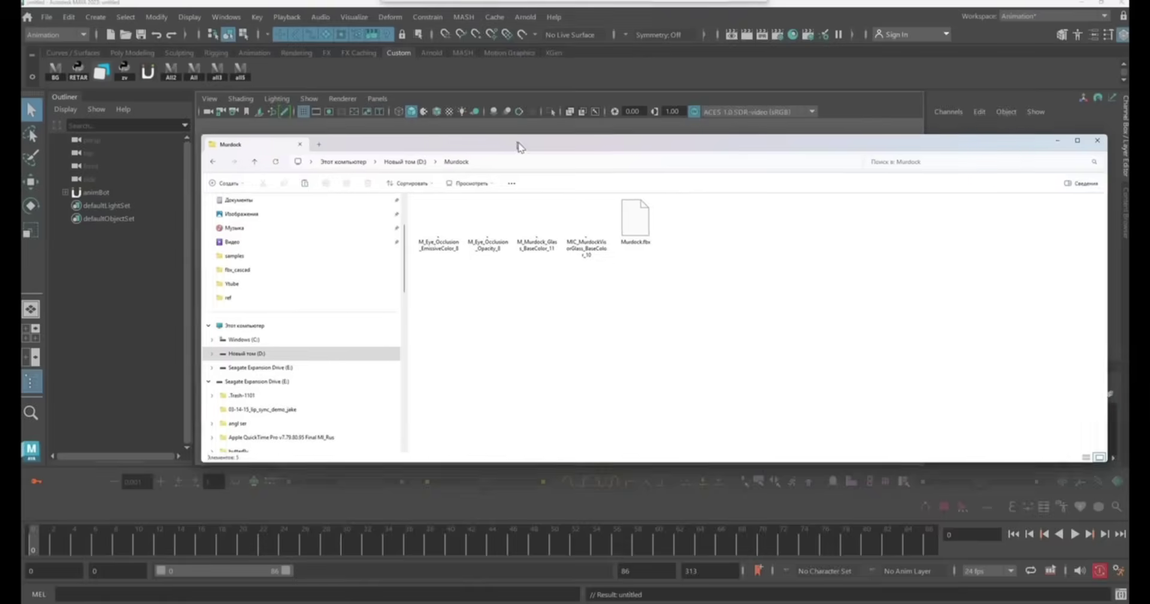
# - Import Murdock.fbx from the Murdock folder on drive D into the Maya scene
pyautogui.moveTo(521, 141); pyautogui.dragTo(696, 271)
pyautogui.moveTo(813, 344); pyautogui.dragTo(296, 244)
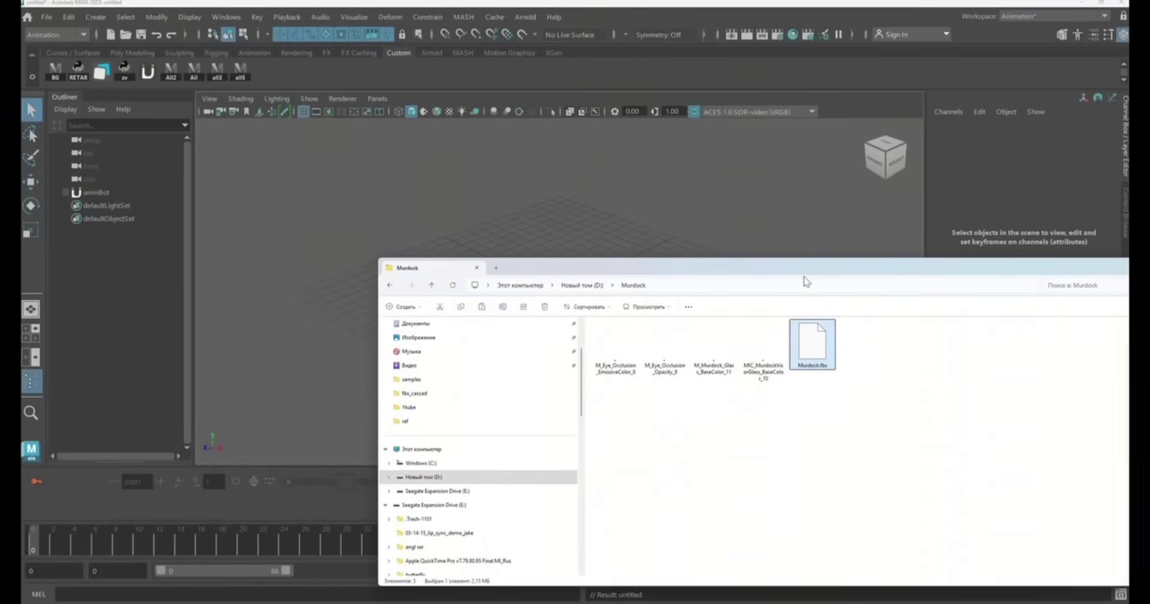
pyautogui.moveTo(1010, 271); pyautogui.dragTo(743, 307)
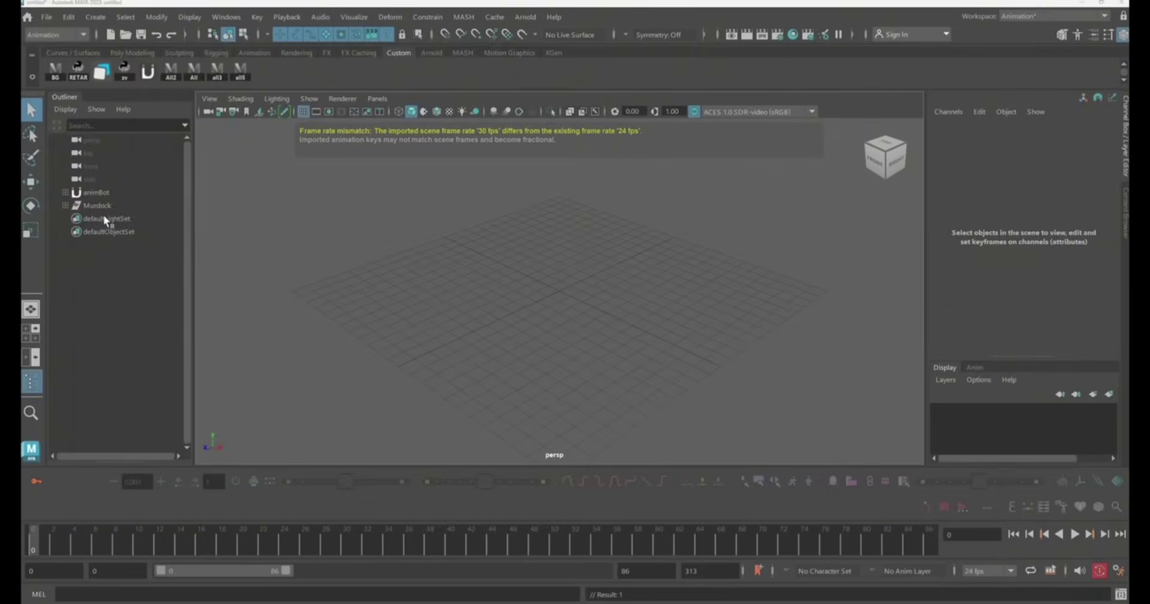
# - Select the imported Murdock node and frame the character in the perspective view
pyautogui.click(157, 206)
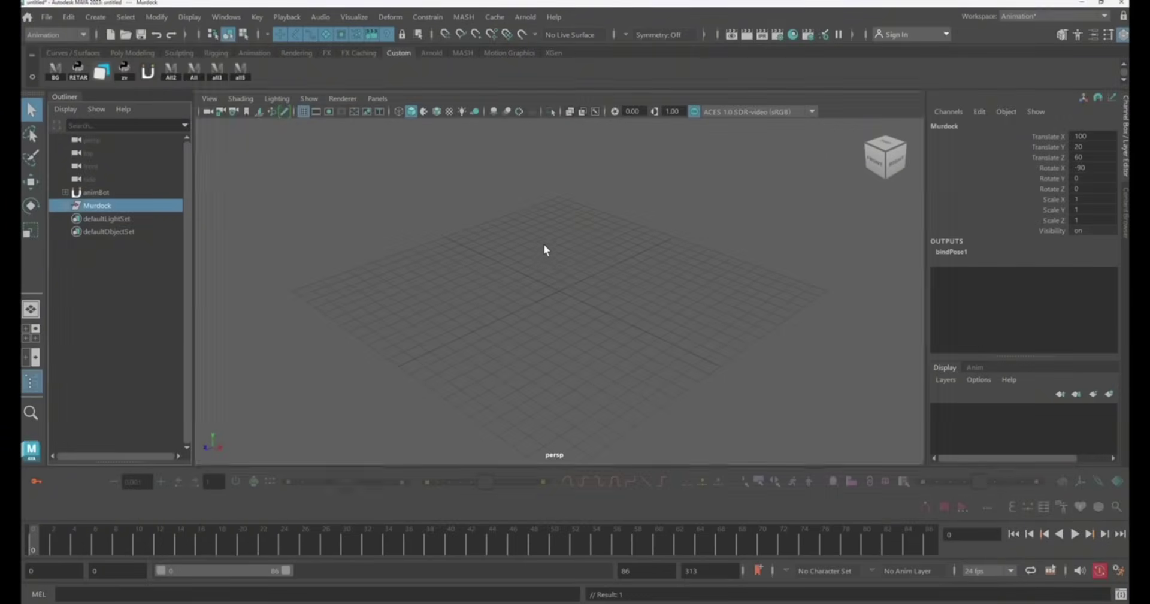
pyautogui.press('f')
pyautogui.keyDown('alt'); pyautogui.moveTo(502, 338); pyautogui.dragTo(570, 322); pyautogui.keyUp('alt')
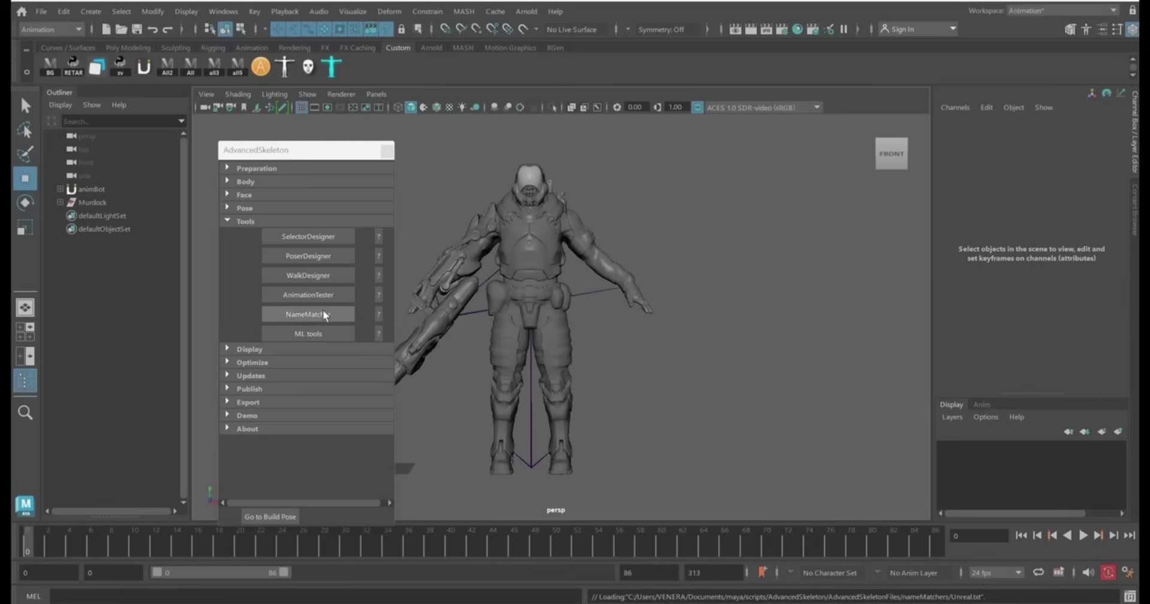
# - Open AdvancedSkeleton's NameMatcher, enlarge its window and choose the Unreal template file
pyautogui.click(307, 314)
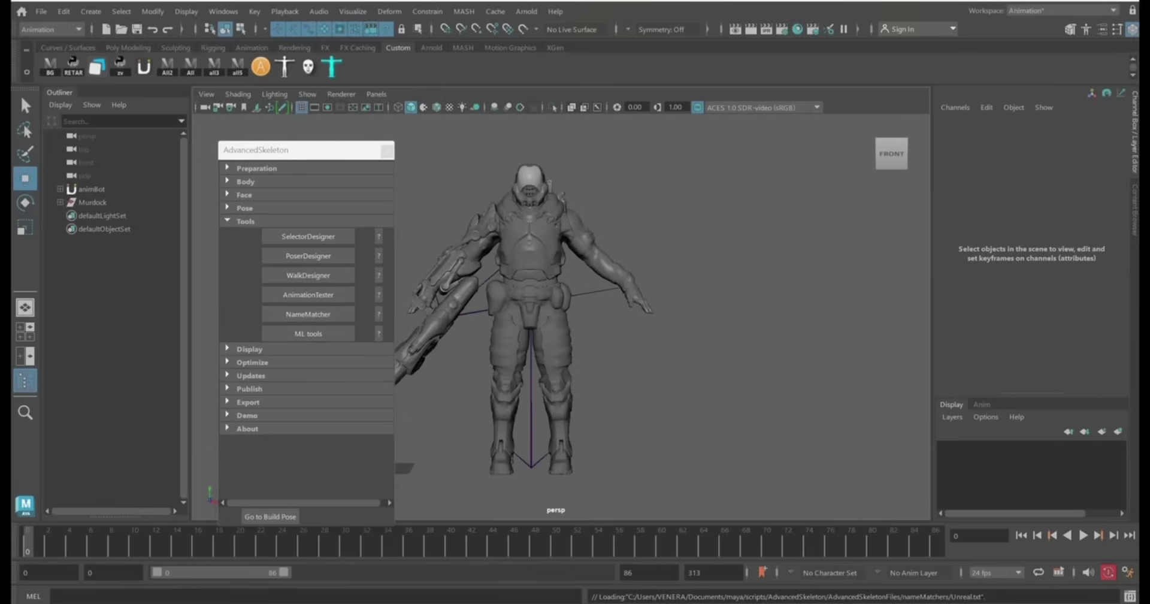
pyautogui.moveTo(784, 312); pyautogui.dragTo(651, 250)
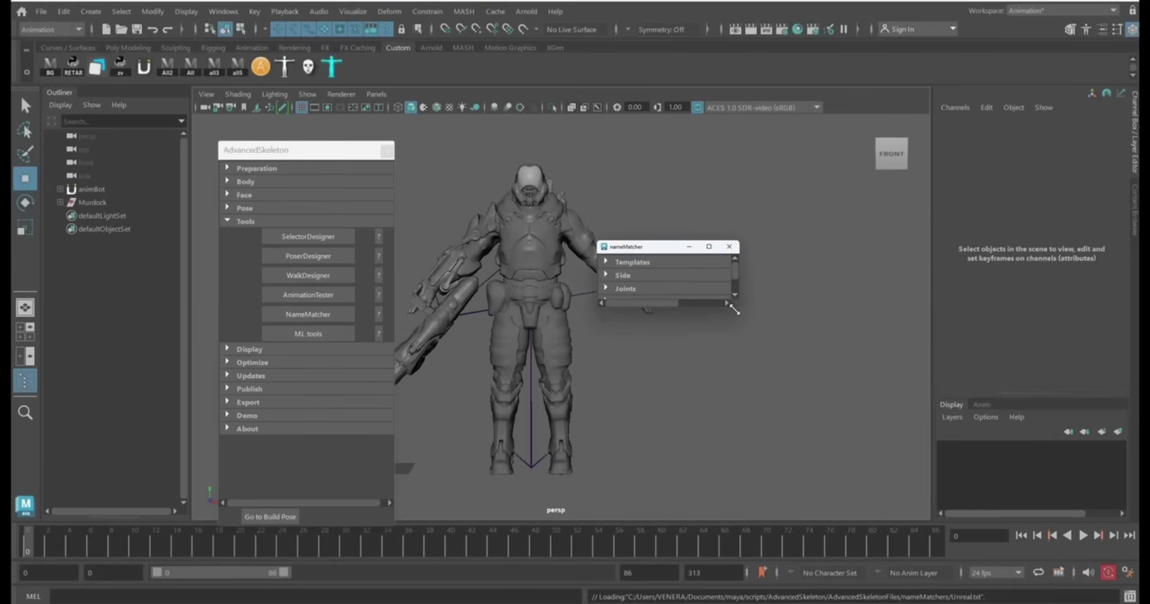
pyautogui.moveTo(738, 308); pyautogui.dragTo(778, 365)
pyautogui.click(629, 262)
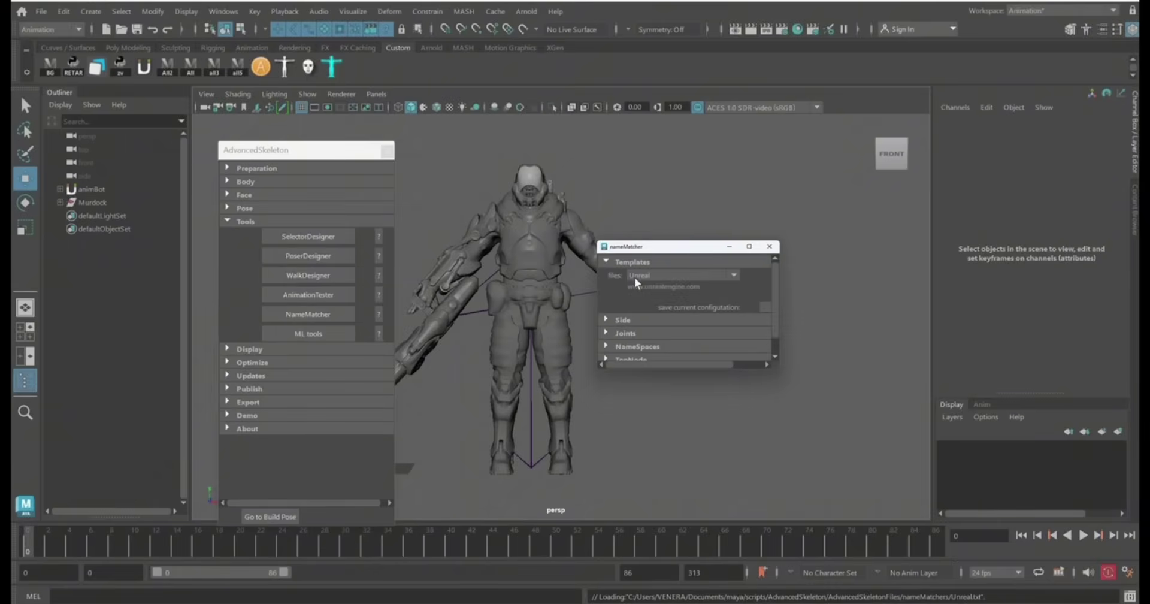
pyautogui.click(688, 276)
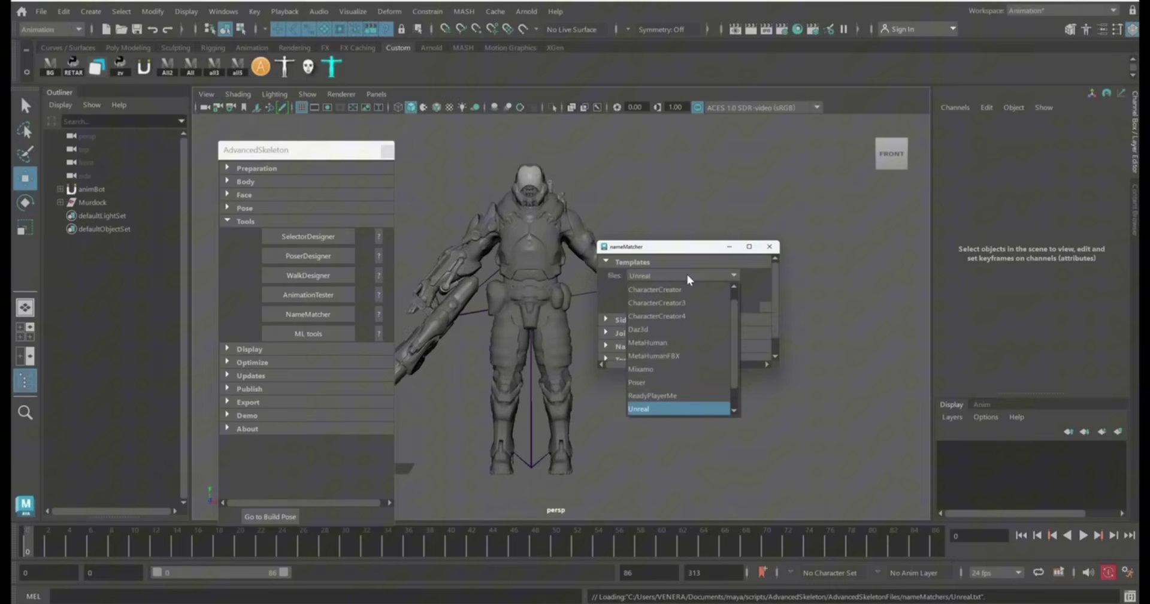
pyautogui.click(646, 409)
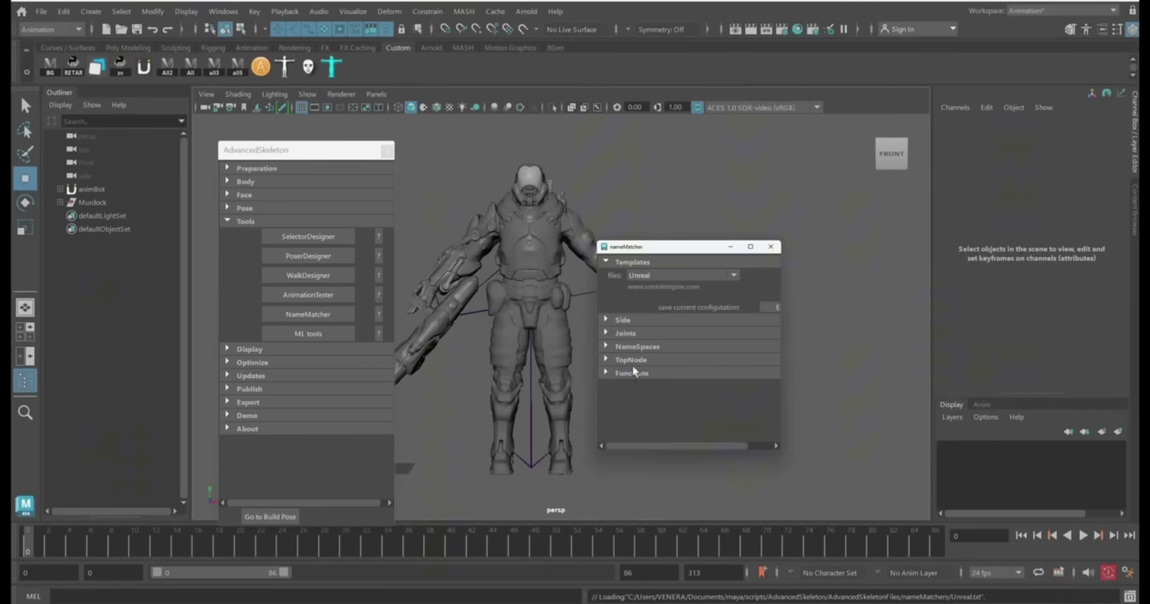
# - Create and place the FitSkeleton with NameMatcher, resetting the joints to bind pose and the skinned object's transforms
pyautogui.click(607, 372)
pyautogui.scroll(-3, 672, 406)
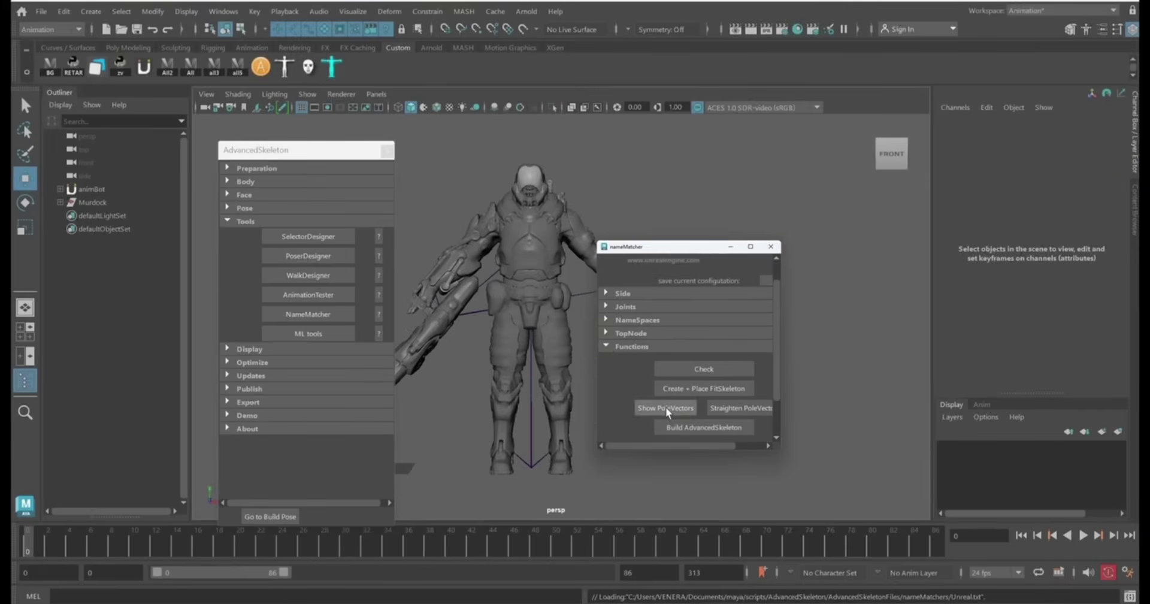
pyautogui.scroll(-1, 667, 413)
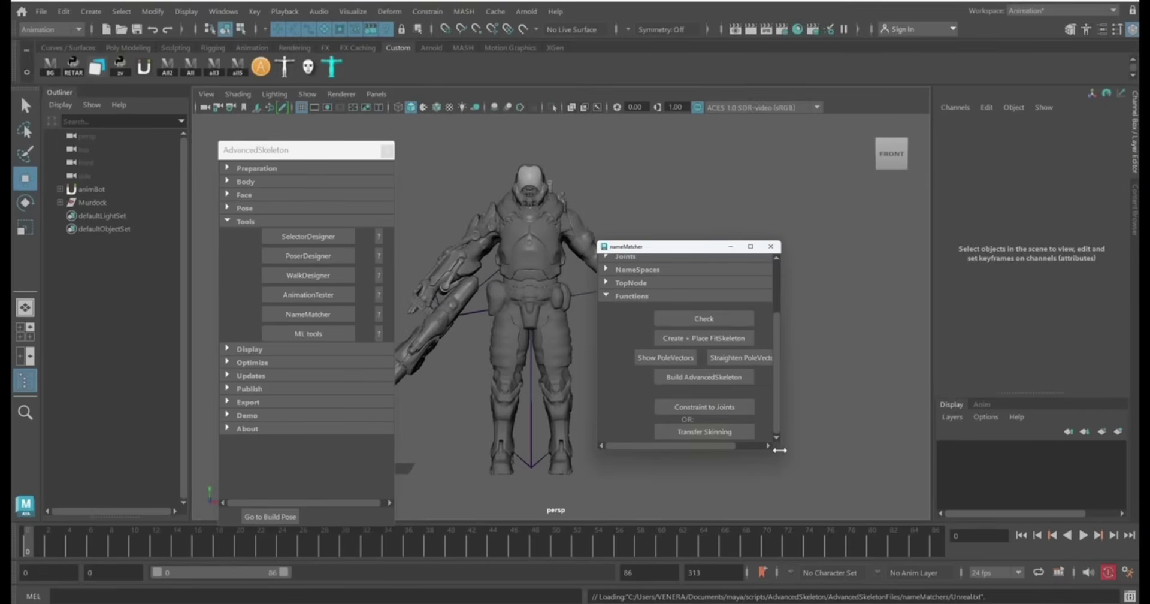
pyautogui.moveTo(779, 450); pyautogui.dragTo(809, 477)
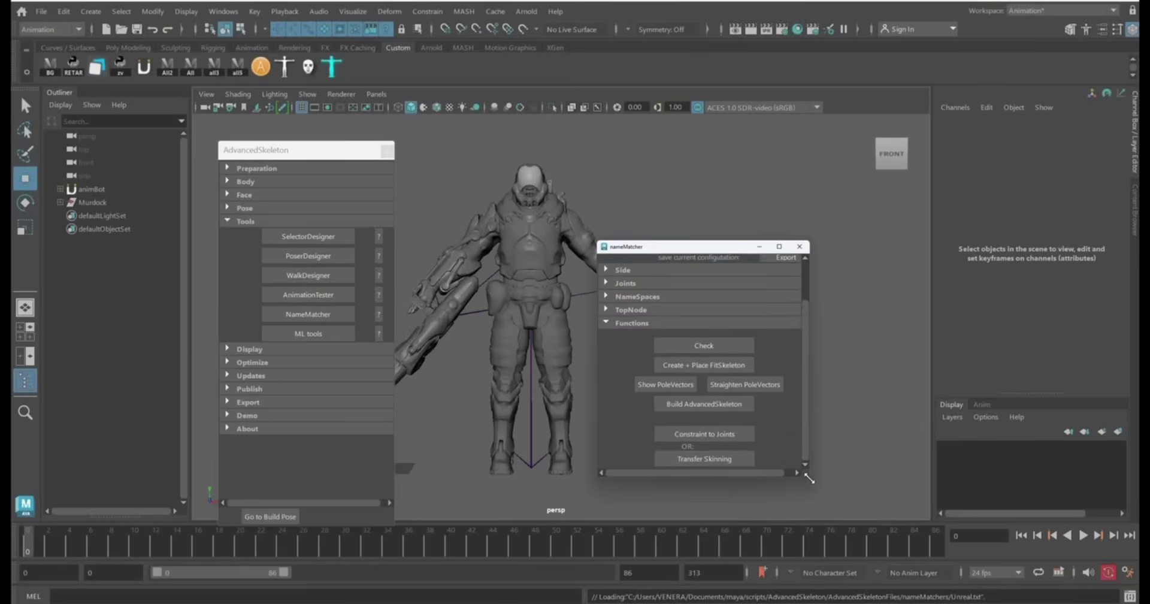
pyautogui.click(702, 365)
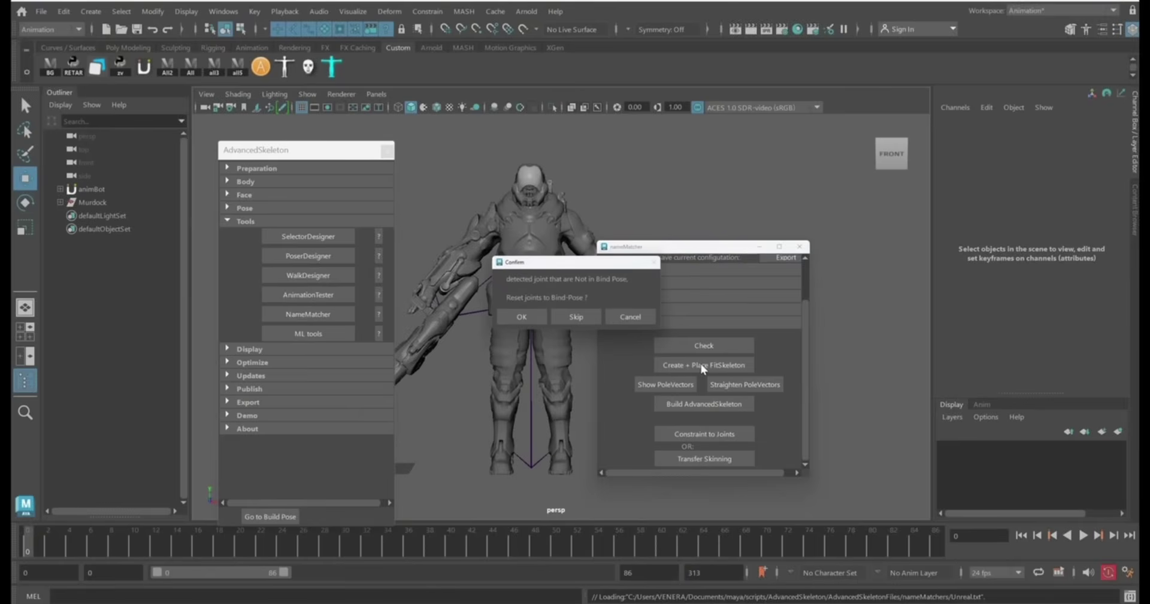
pyautogui.click(530, 321)
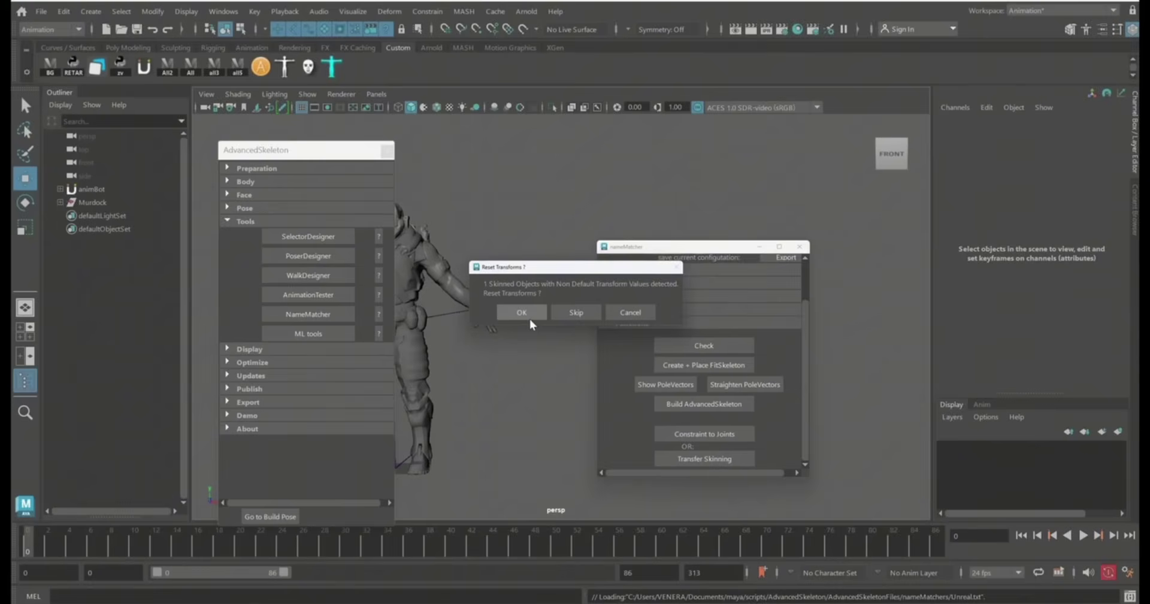
pyautogui.click(530, 321)
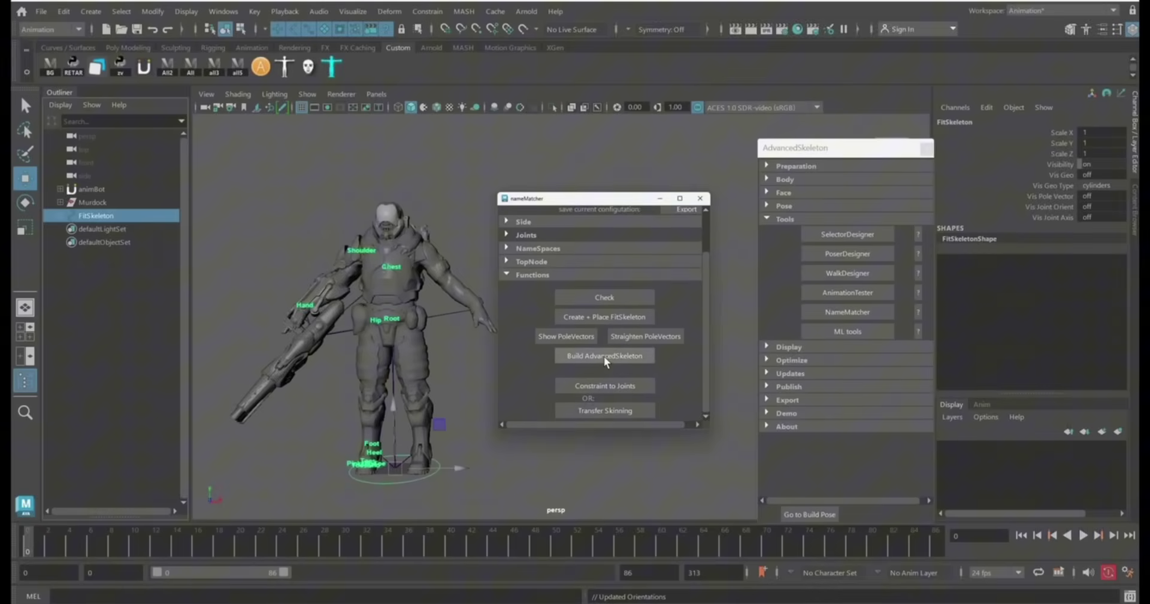
# - Build the AdvancedSkeleton rig and constrain the character's original joints to it, moving the NameMatcher window off the character
pyautogui.click(605, 356)
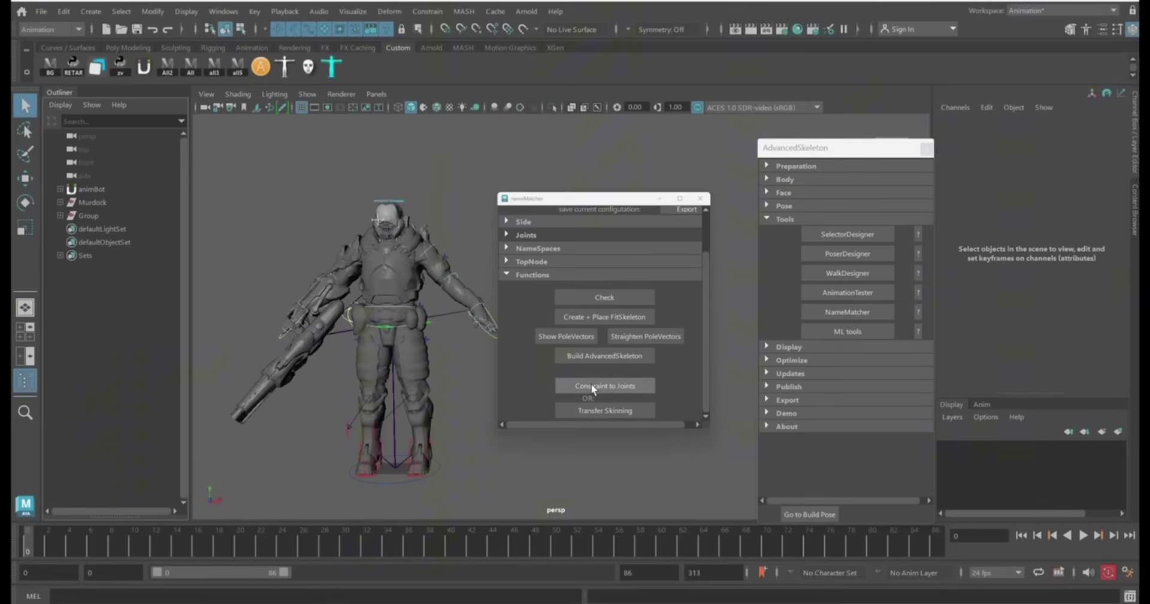
pyautogui.click(592, 387)
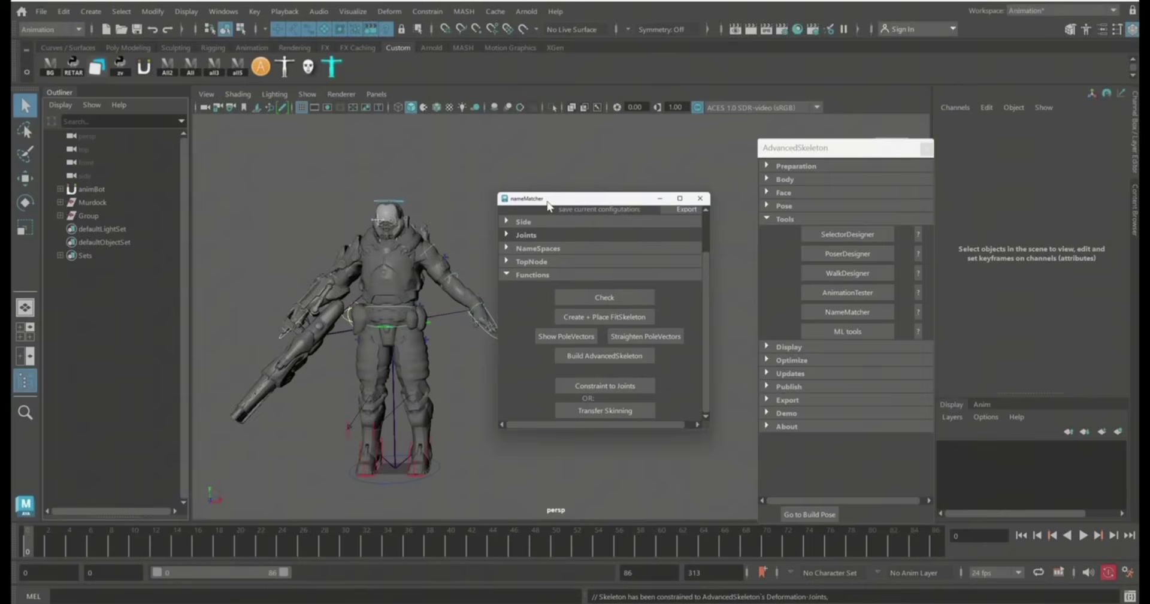
pyautogui.moveTo(547, 206); pyautogui.dragTo(630, 214)
# - Select the character's left shoulder FK control and activate the Rotate tool on it
pyautogui.click(430, 243)
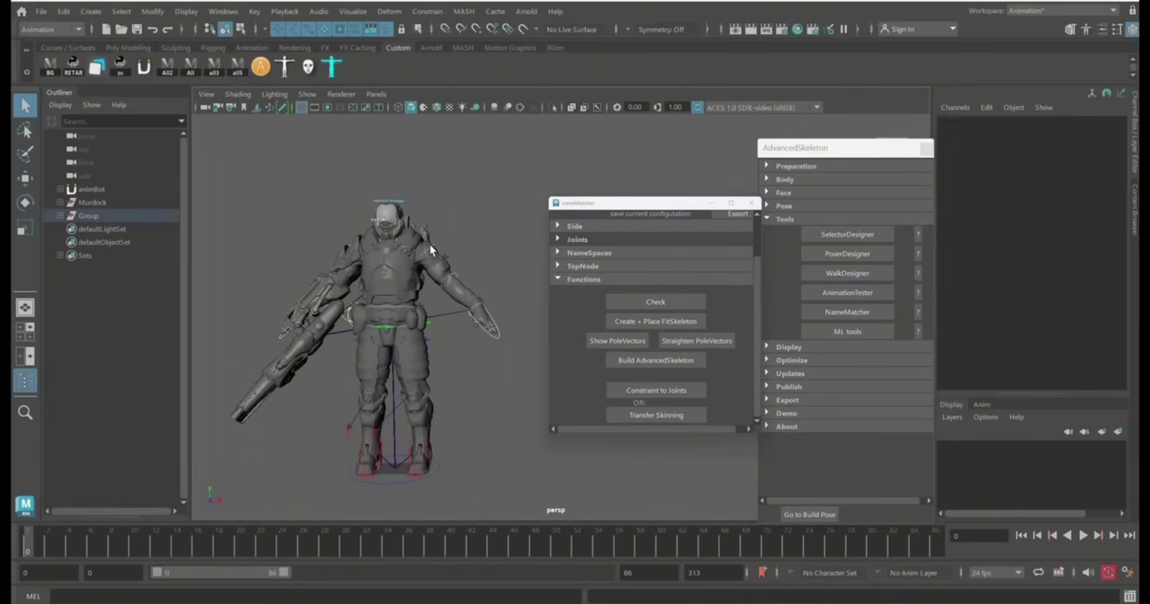
pyautogui.press('e')
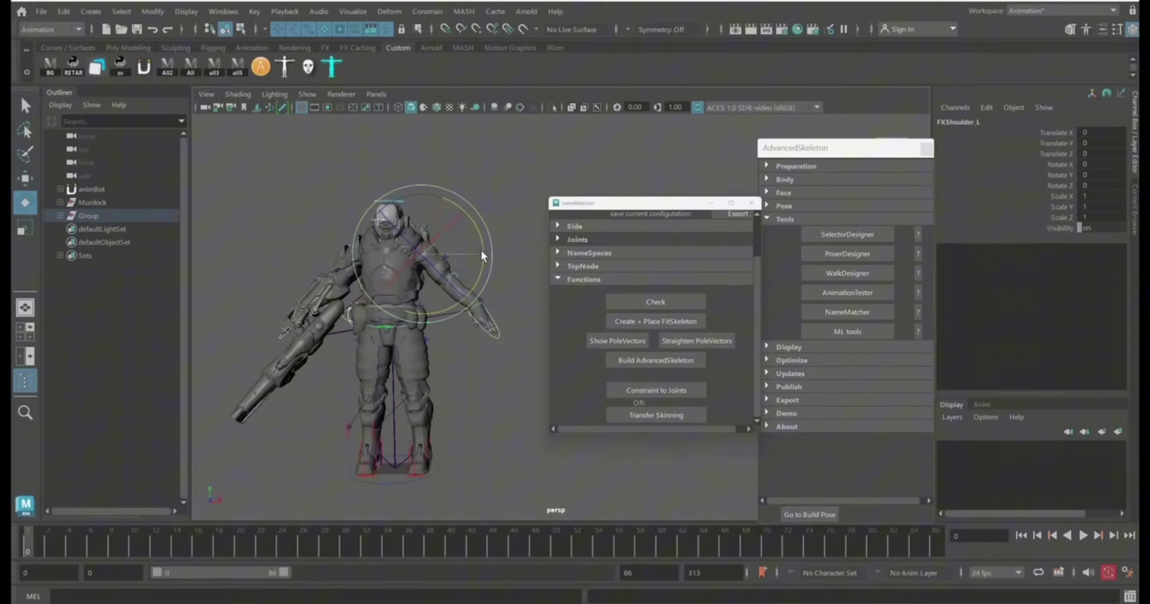
pyautogui.click(502, 300)
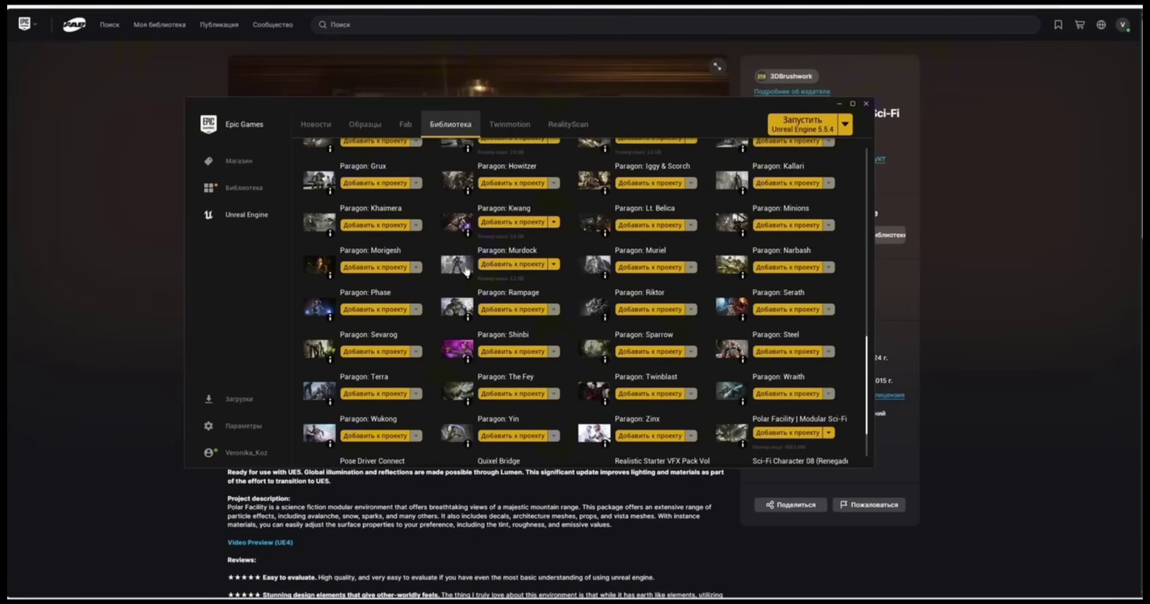
# - Switch to the Unreal Editor and browse the project's Content folder with the Level filter applied
pyautogui.scroll(-1, 550, 313)
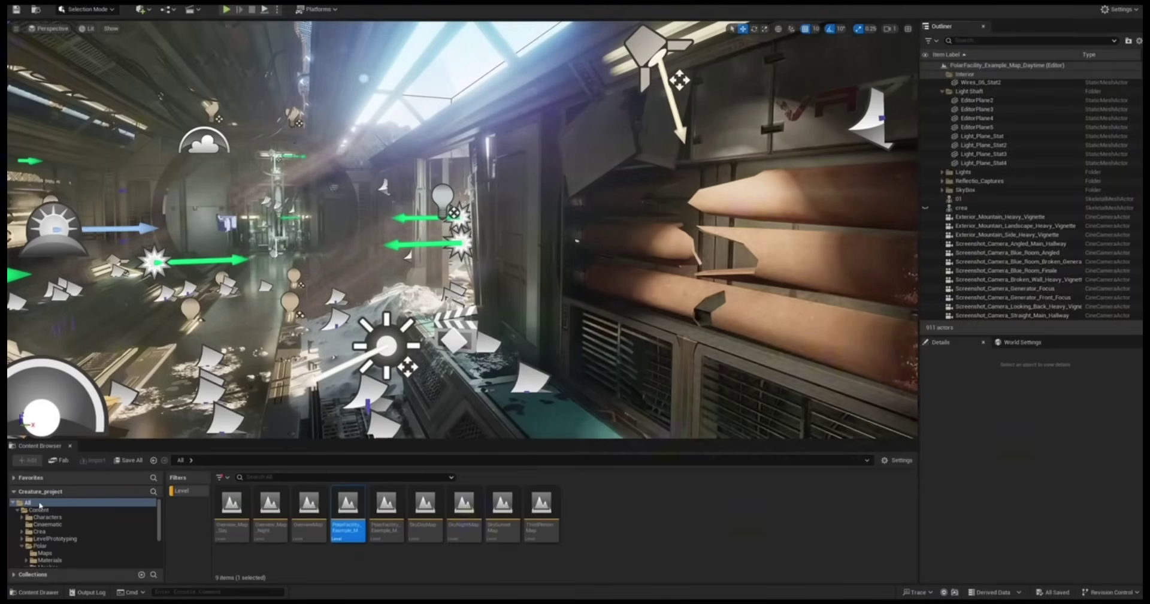
pyautogui.click(37, 510)
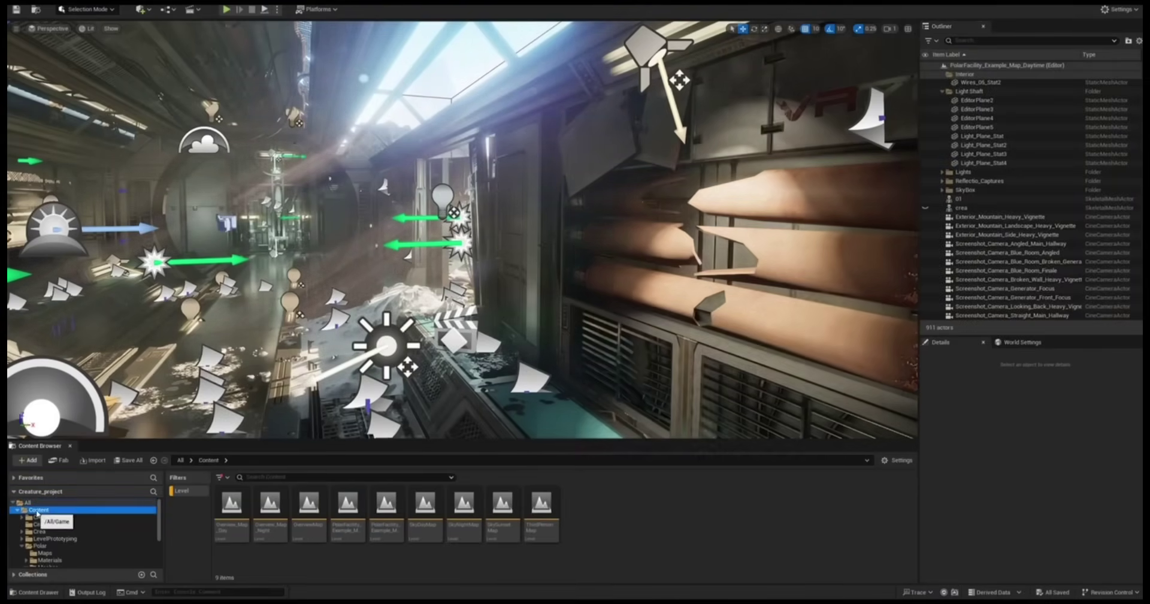
pyautogui.click(182, 491)
pyautogui.click(182, 491)
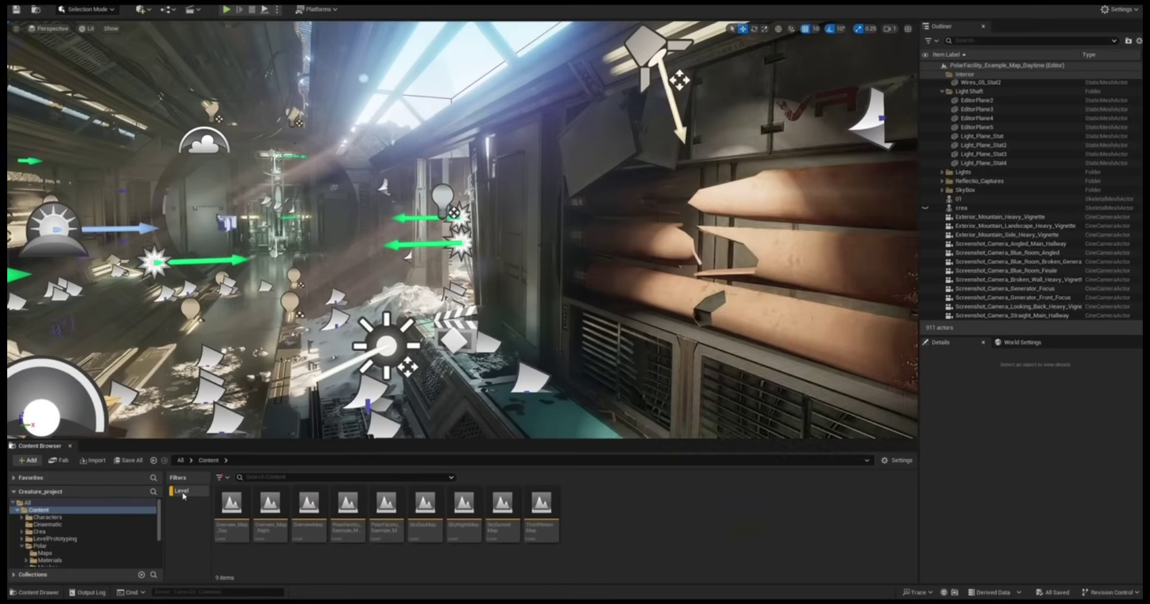
pyautogui.click(144, 502)
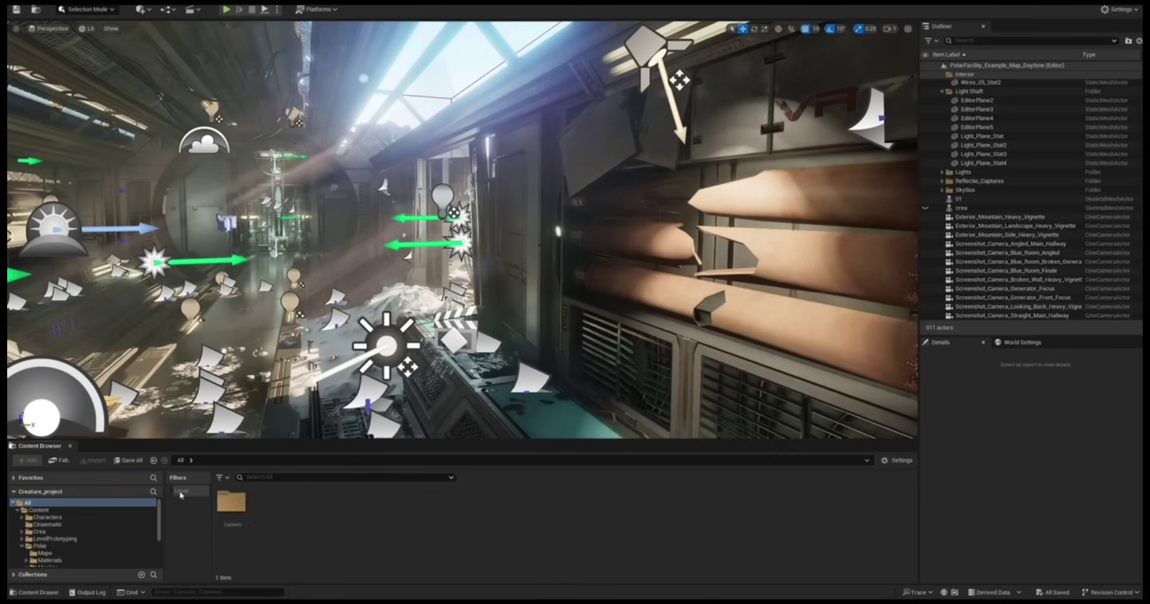
# - Open the PolarFacility_Example_Map_Daytime level and hide the crea skeletal mesh actor
pyautogui.click(347, 537)
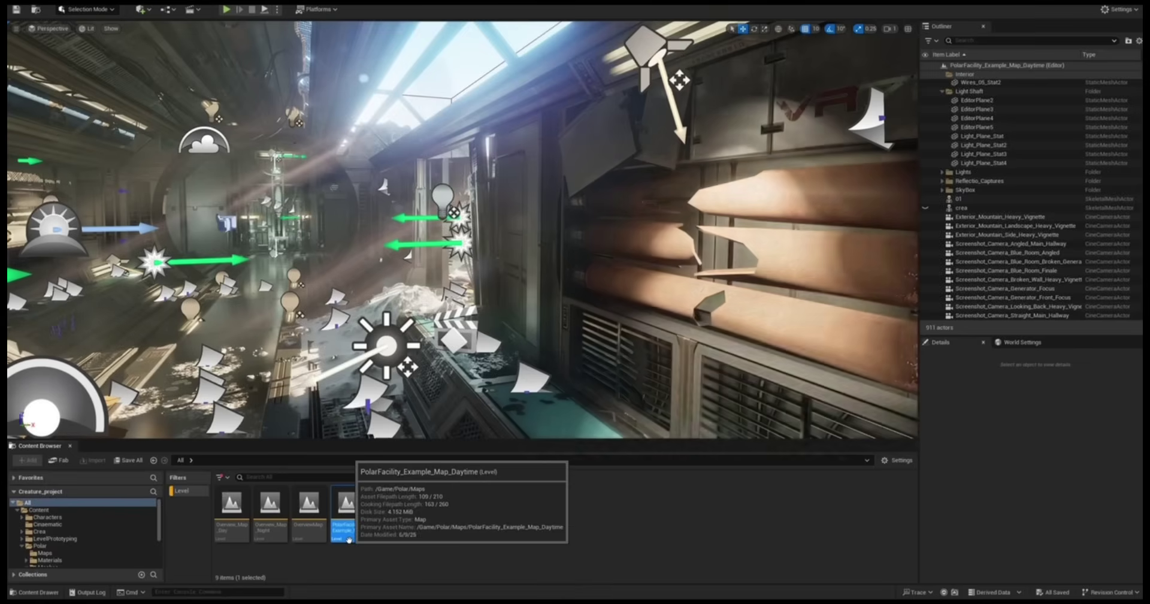
pyautogui.doubleClick(348, 538)
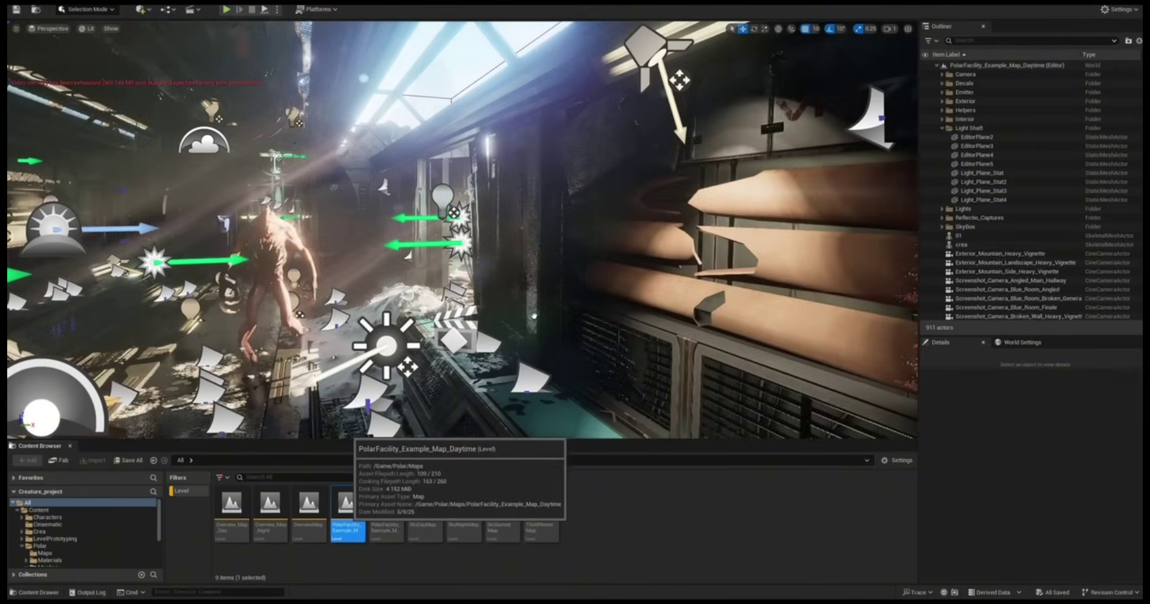
pyautogui.click(964, 246)
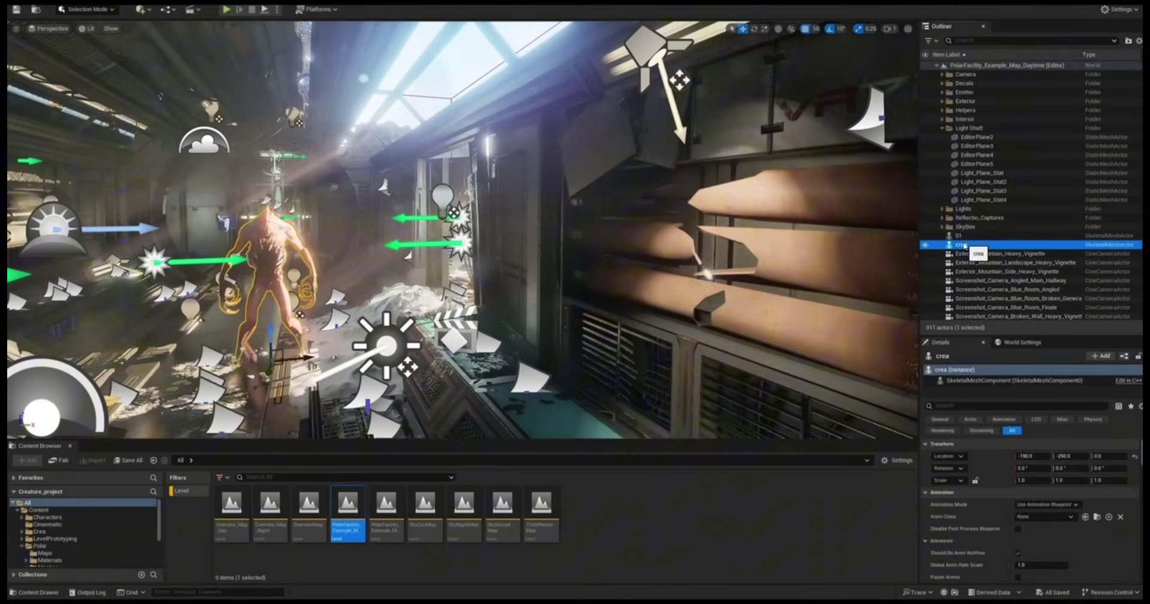
pyautogui.press('h')
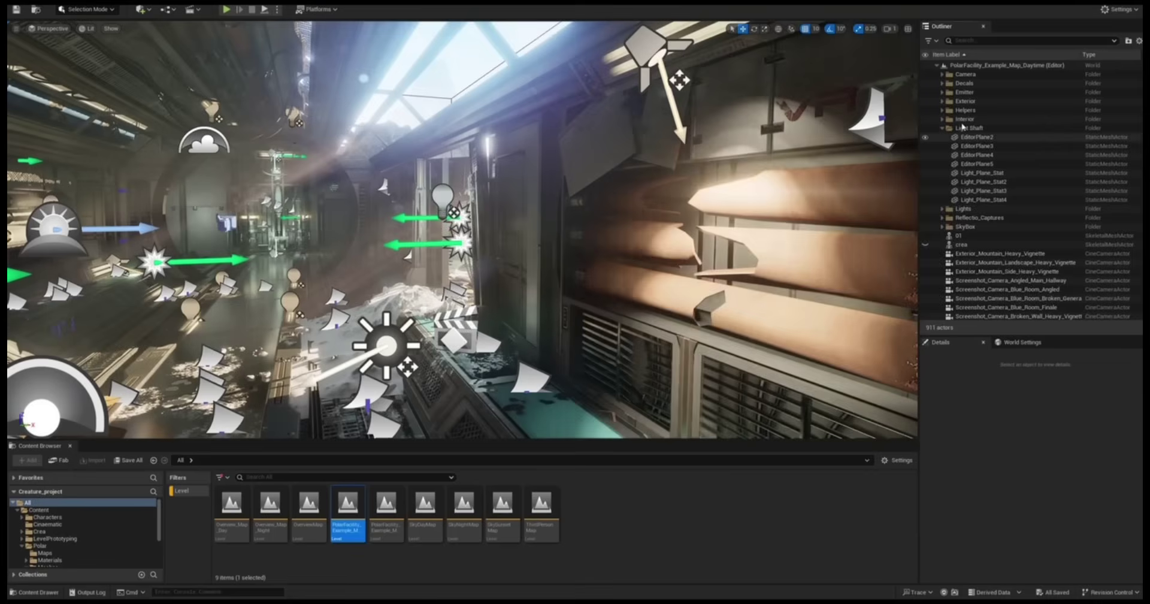
# - Expand the Interior folder and select all of its static mesh actors, from Ceiling_Stat through the last Wires mesh
pyautogui.click(943, 121)
pyautogui.click(977, 125)
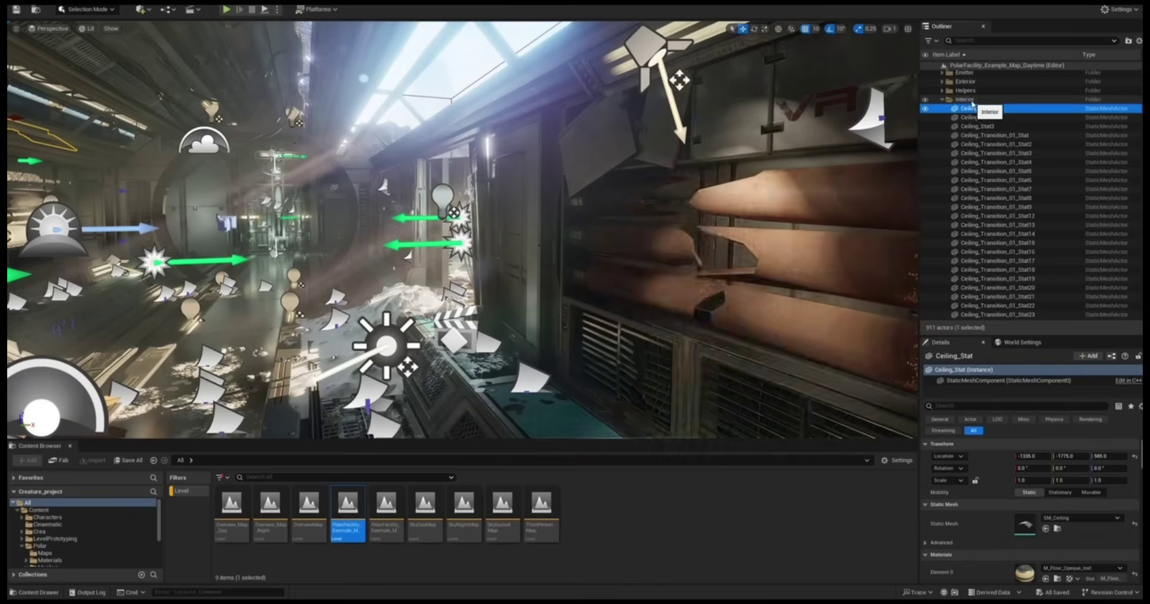
pyautogui.scroll(-5, 1008, 235)
pyautogui.scroll(-10, 1009, 240)
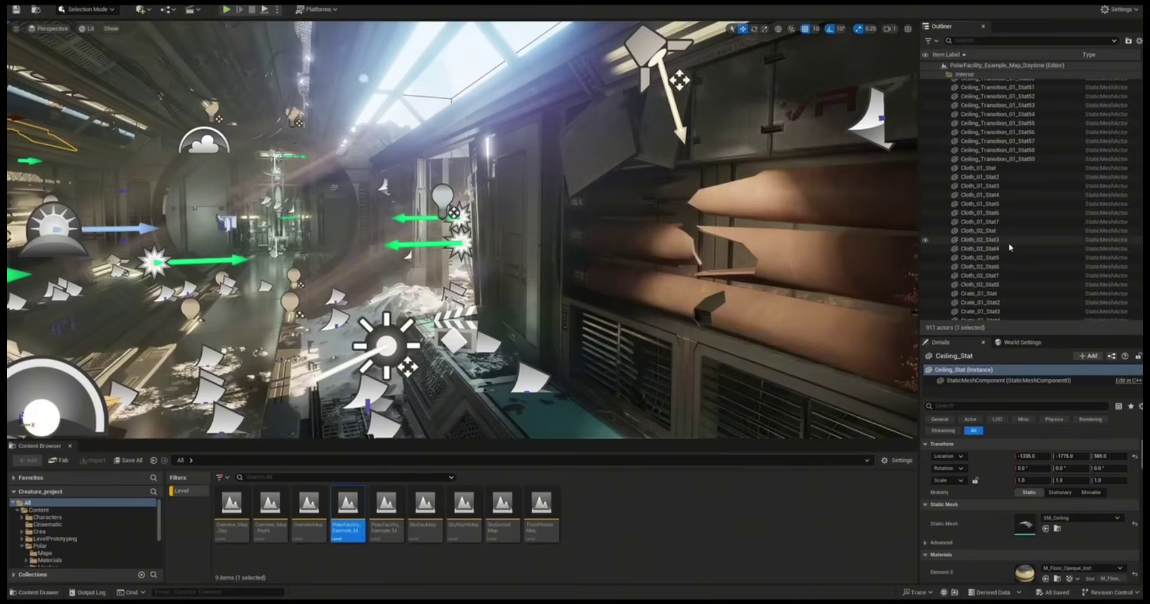
pyautogui.scroll(-15, 1010, 246)
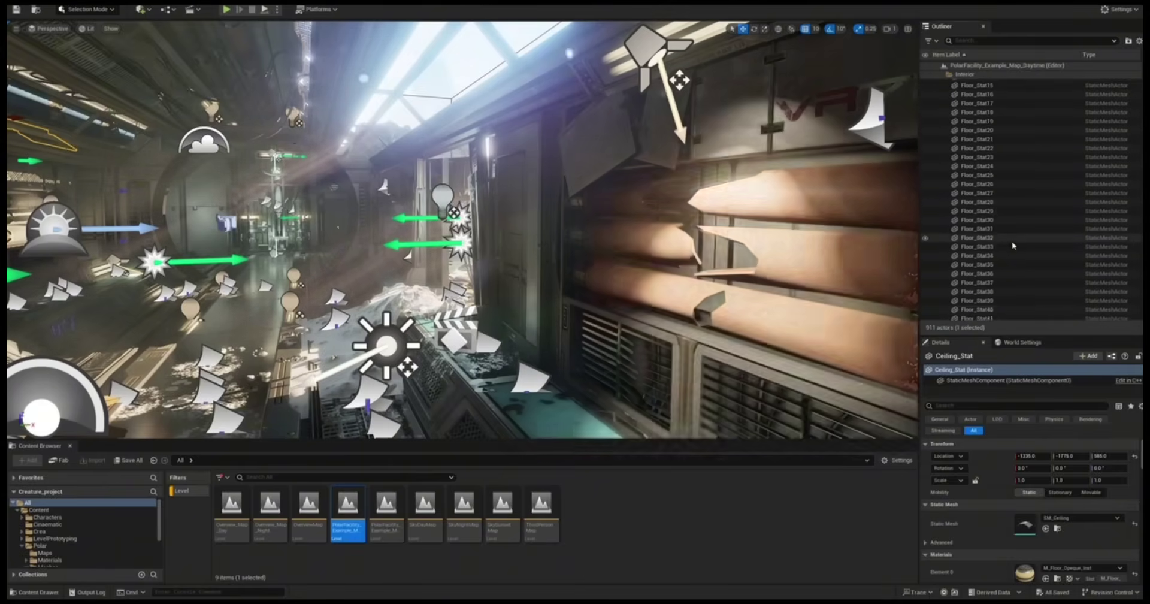
pyautogui.scroll(-20, 1033, 215)
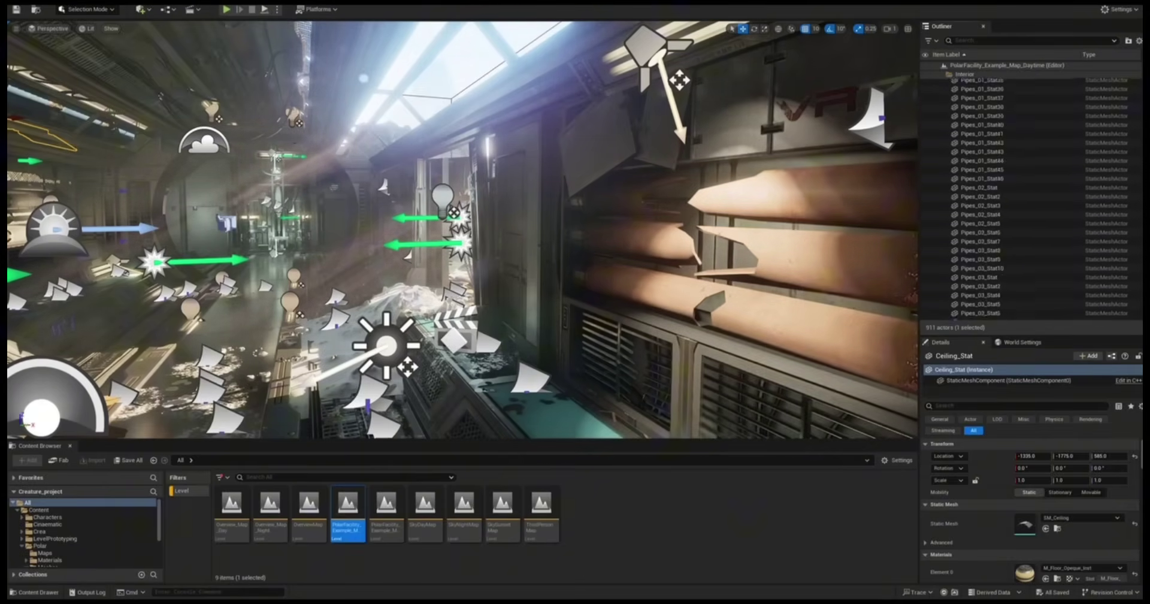
pyautogui.scroll(-20, 1031, 198)
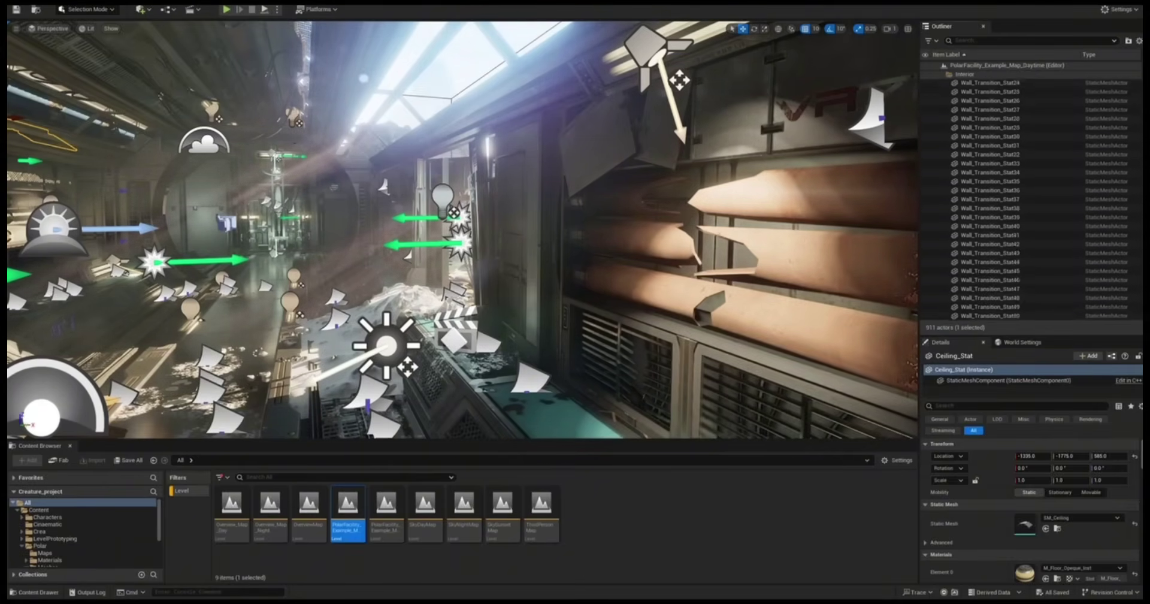
pyautogui.keyDown('shift'); pyautogui.click(982, 218); pyautogui.keyUp('shift')
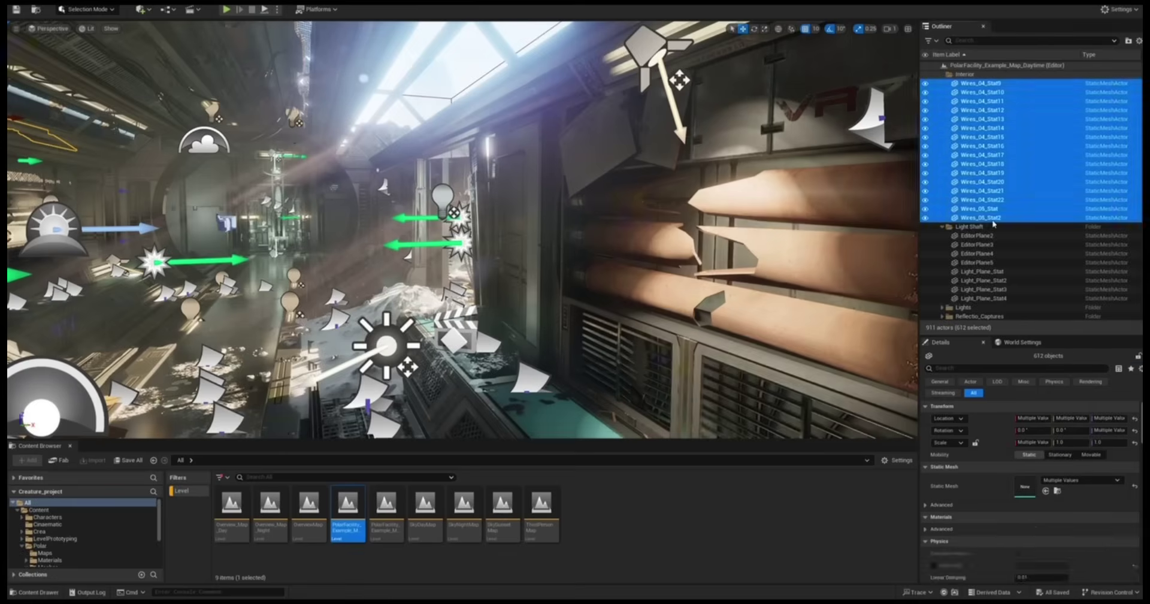
# - Export the selected actors as the FBX file PolarFacility_Example_Map_Daytime in the ENV folder on drive D
pyautogui.hotkey('alt', 'f')
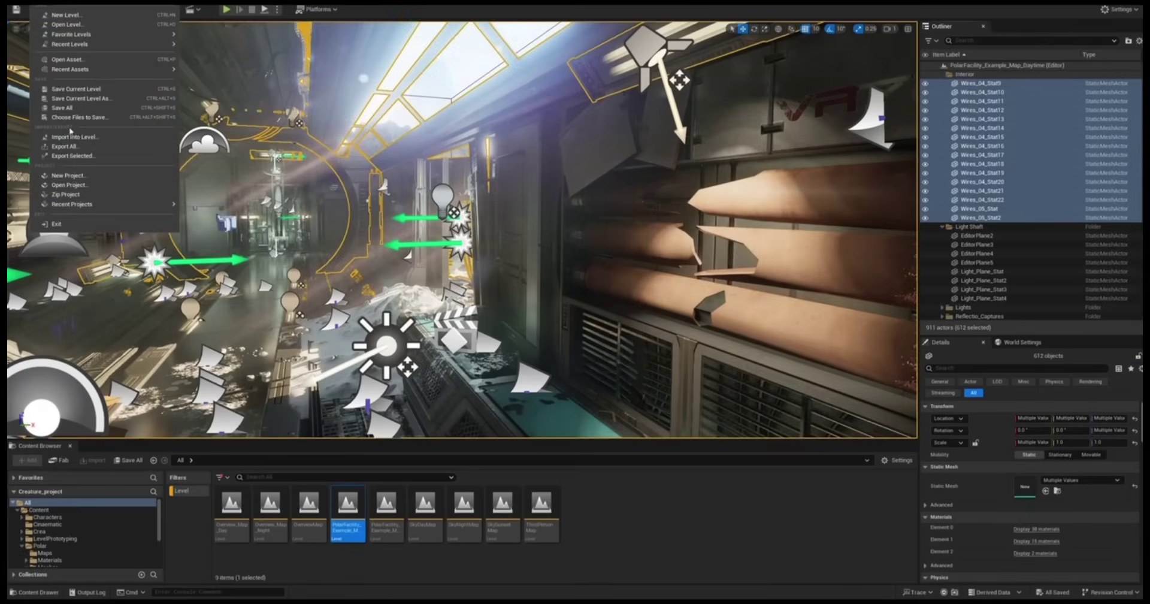
pyautogui.click(78, 159)
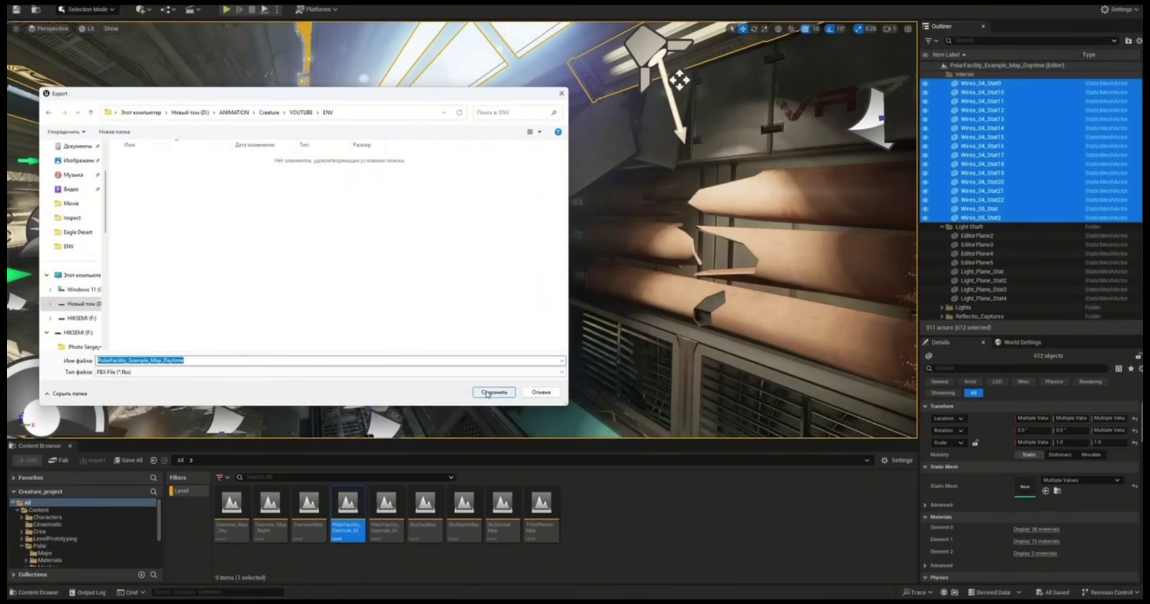
pyautogui.click(493, 392)
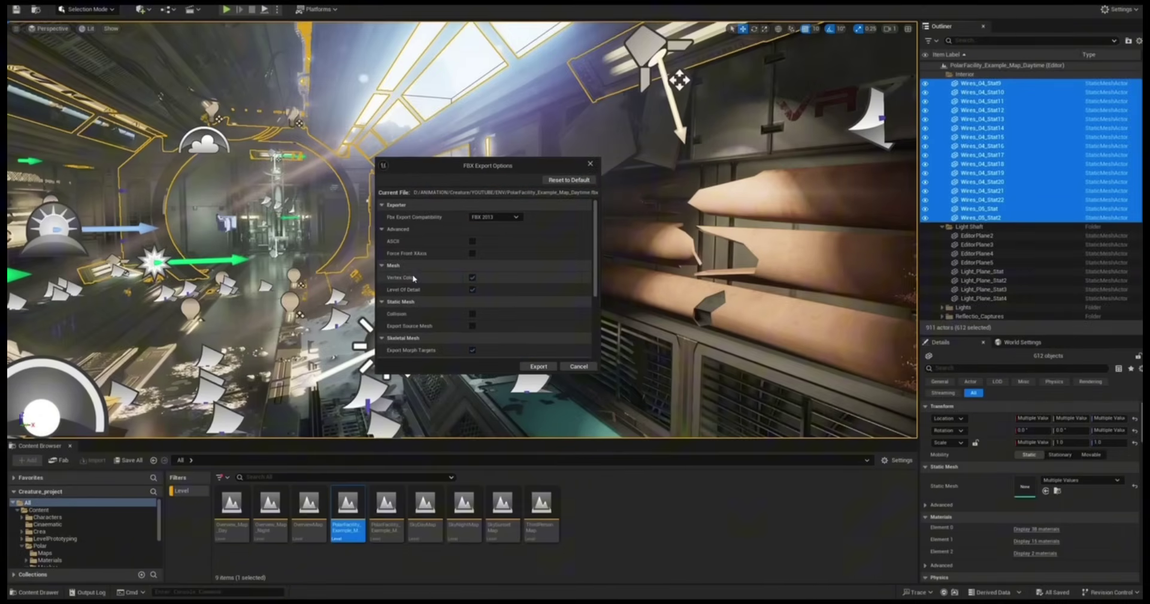
# - Keep Bake Material Inputs on Use Mesh Data in the FBX options and run the environment export
pyautogui.scroll(-3, 473, 329)
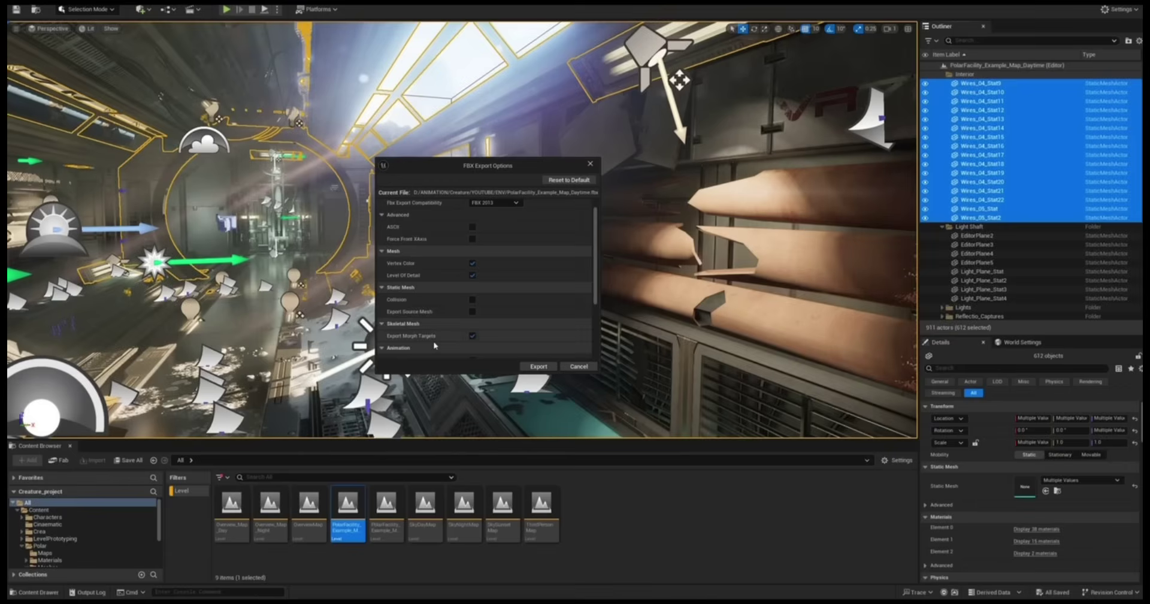
pyautogui.scroll(-5, 473, 329)
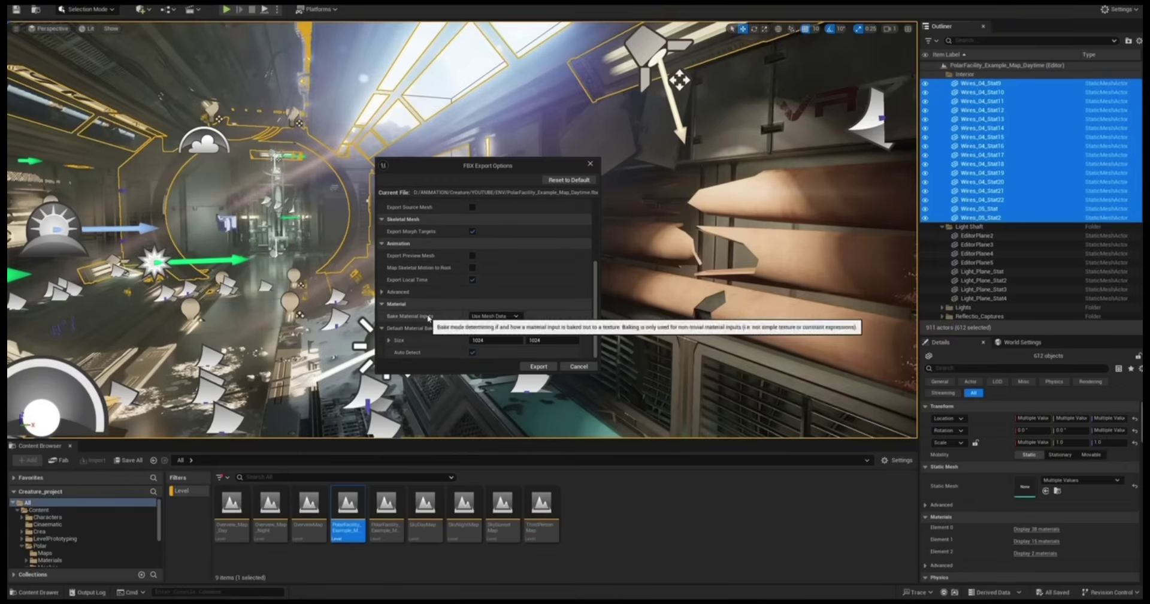
pyautogui.click(494, 316)
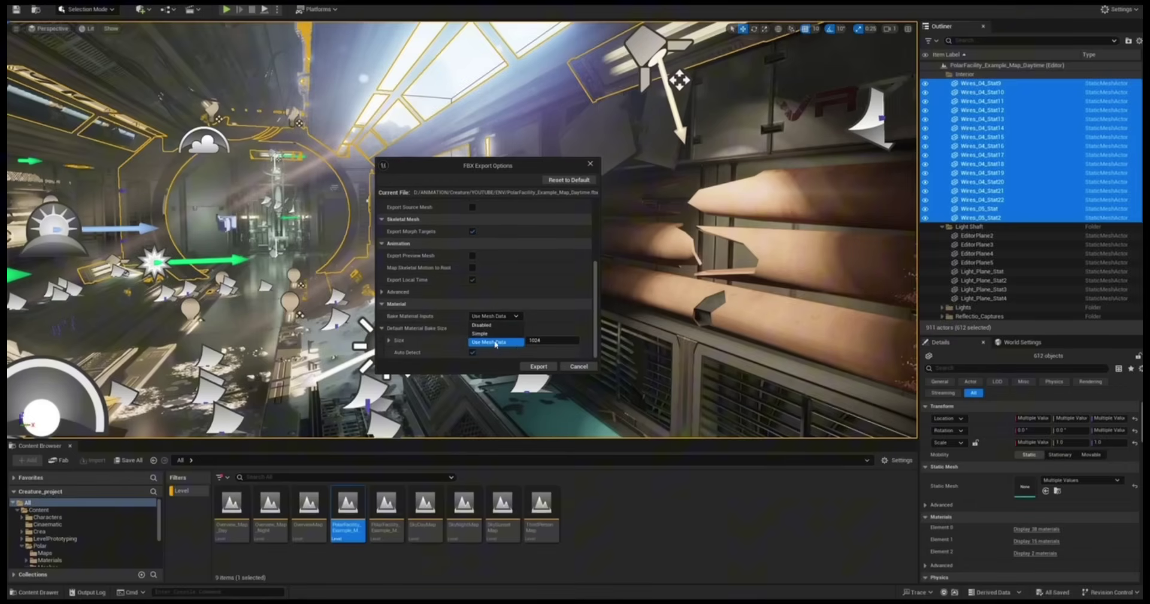
pyautogui.click(495, 342)
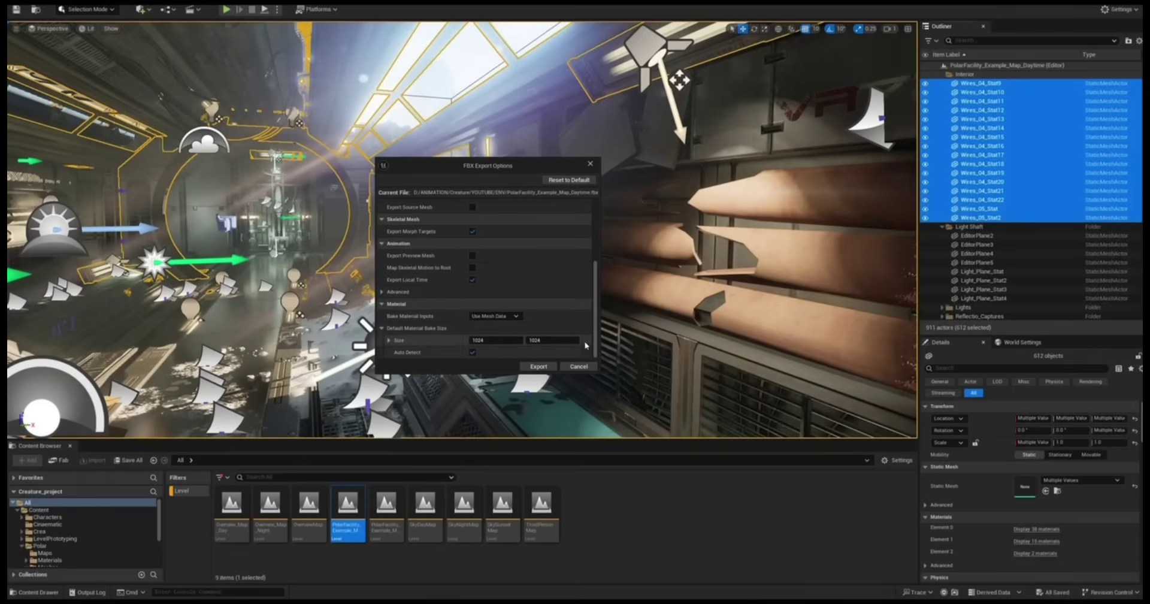
pyautogui.click(539, 367)
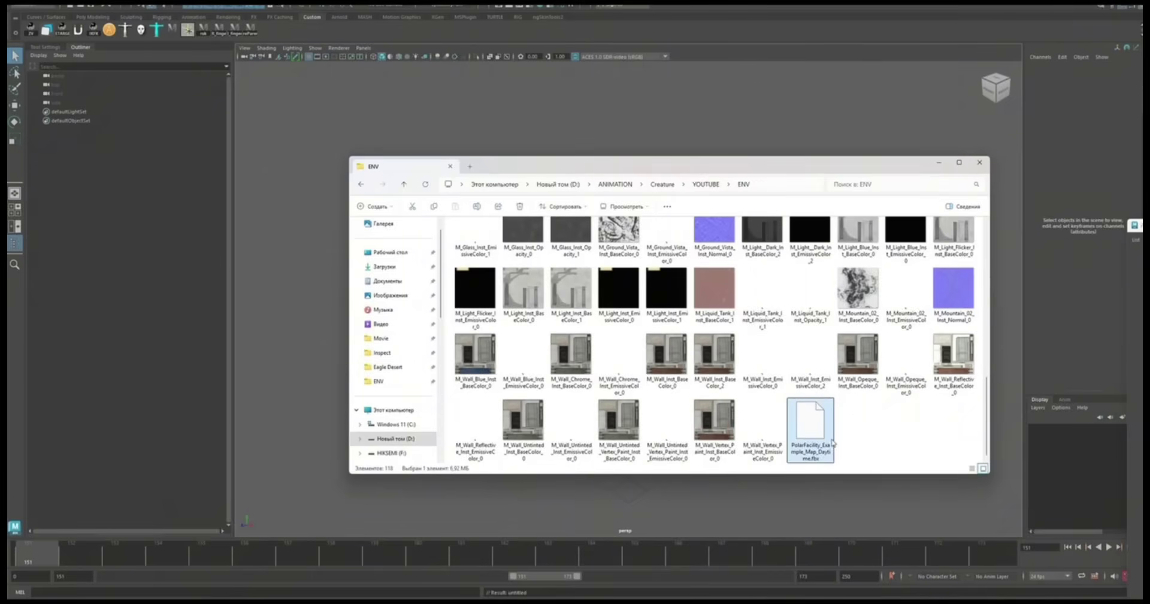
# - Switch to Maya, import PolarFacility_Example_Map_Daytime.fbx from the ENV folder and bring the whole environment into view
pyautogui.moveTo(819, 424); pyautogui.dragTo(286, 354)
pyautogui.click(939, 163)
pyautogui.scroll(5, 699, 251)
pyautogui.scroll(5, 699, 255)
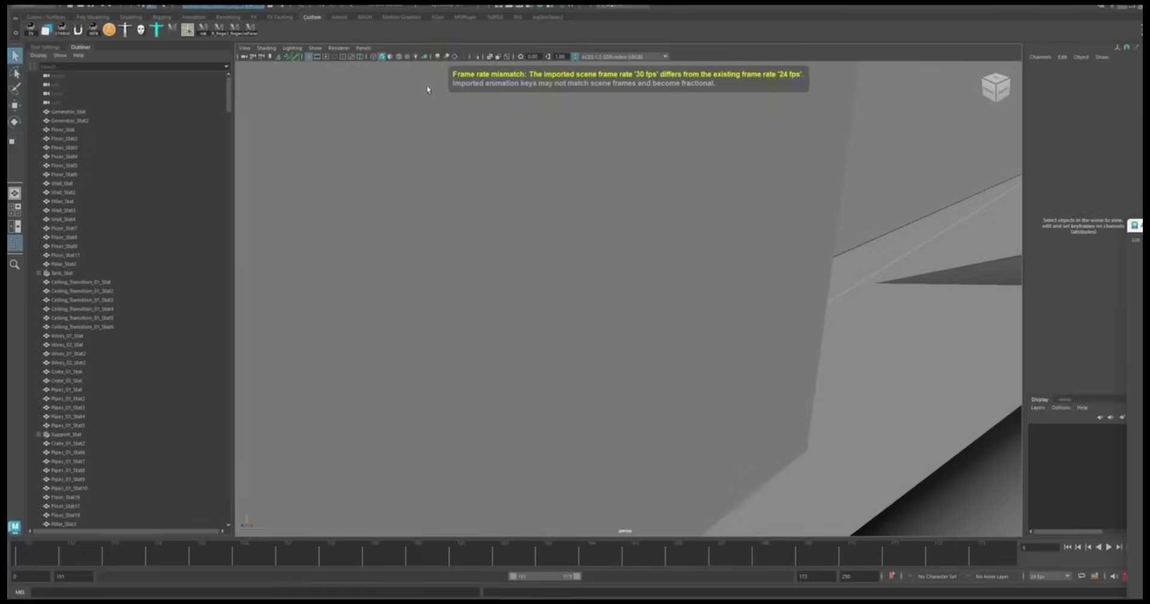
pyautogui.scroll(-10, 537, 189)
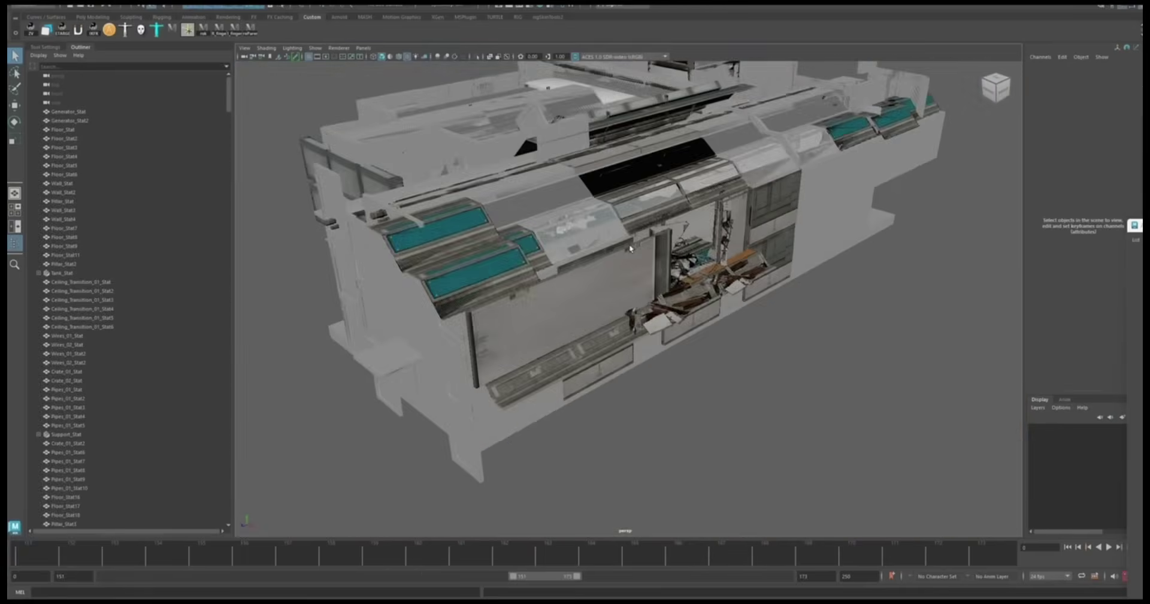
# - Inspect the imported environment from outside and move into its interior
pyautogui.keyDown('alt'); pyautogui.moveTo(630, 248); pyautogui.dragTo(783, 341); pyautogui.keyUp('alt')
pyautogui.scroll(8, 665, 249)
pyautogui.scroll(5, 682, 275)
pyautogui.scroll(6, 690, 287)
pyautogui.scroll(5, 744, 300)
pyautogui.scroll(-5, 753, 282)
pyautogui.keyDown('alt'); pyautogui.moveTo(782, 341); pyautogui.dragTo(733, 343, button='right'); pyautogui.keyUp('alt')
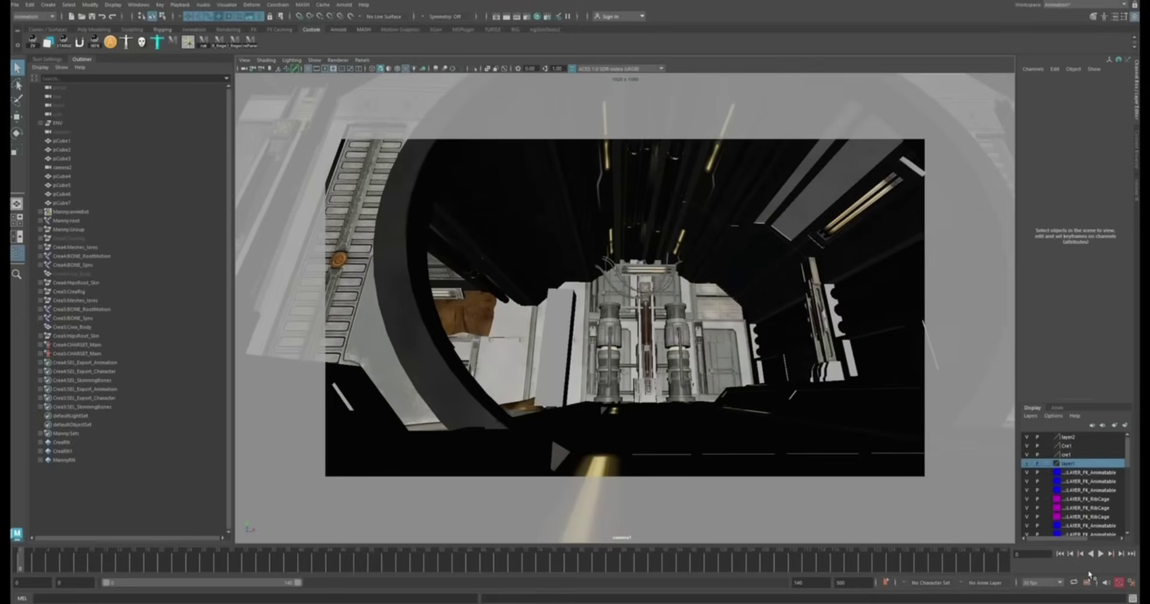
# - Play back the cube-blocked animation through the shot camera in both scene versions
pyautogui.click(1101, 554)
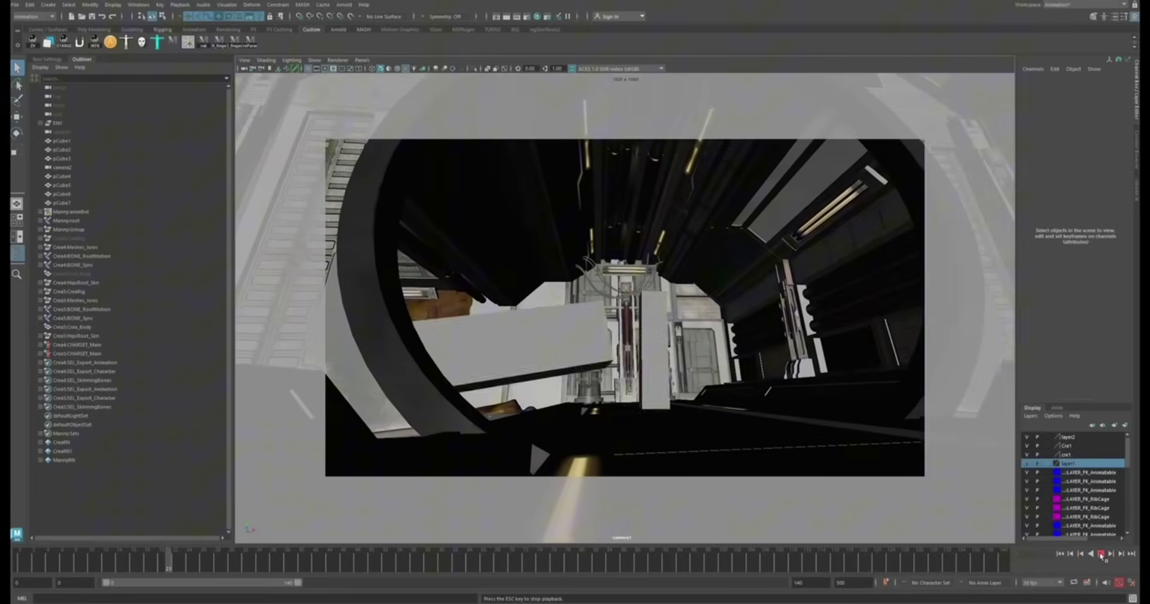
pyautogui.click(1101, 554)
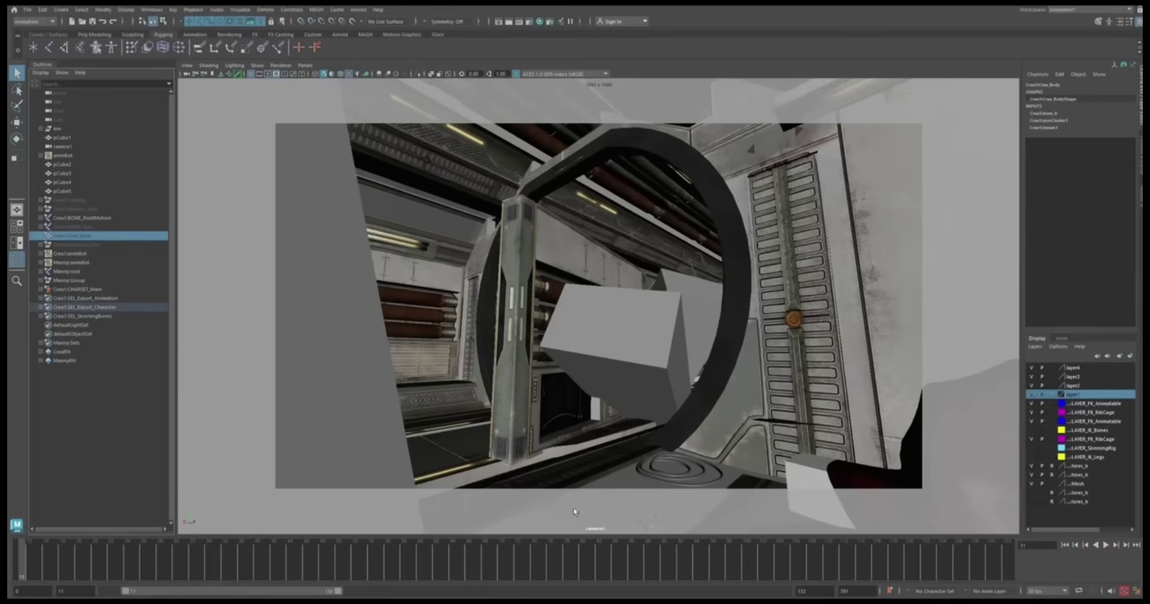
pyautogui.click(1106, 546)
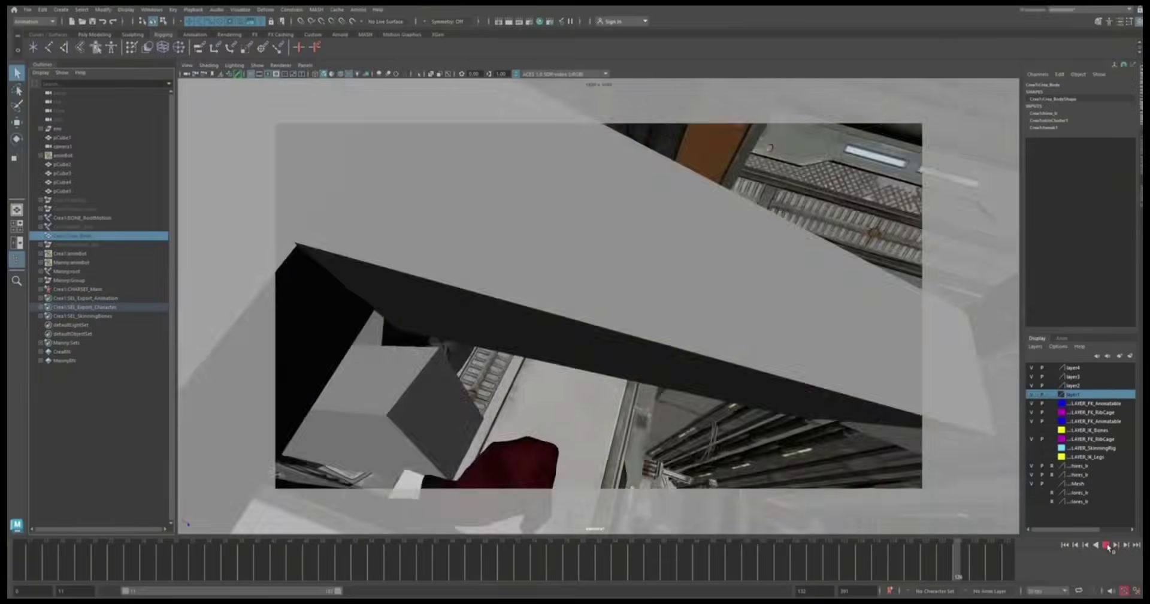
pyautogui.click(1107, 545)
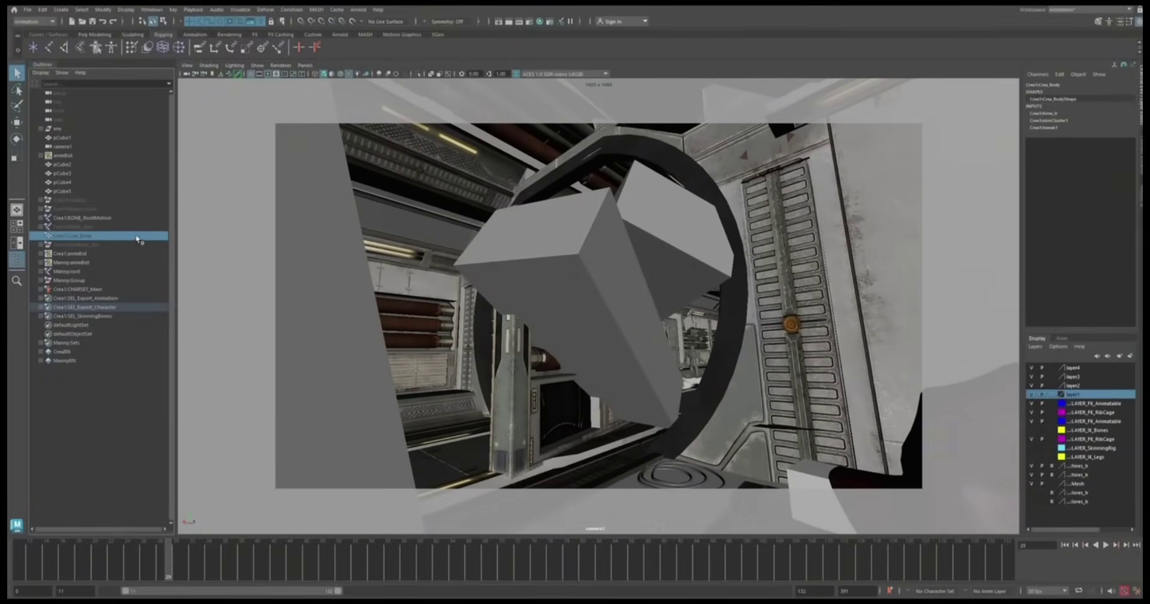
# - Switch the viewport to the persp view, display cameras, select the shot camera and play its movement through the environment
pyautogui.click(307, 65)
pyautogui.moveTo(348, 78)
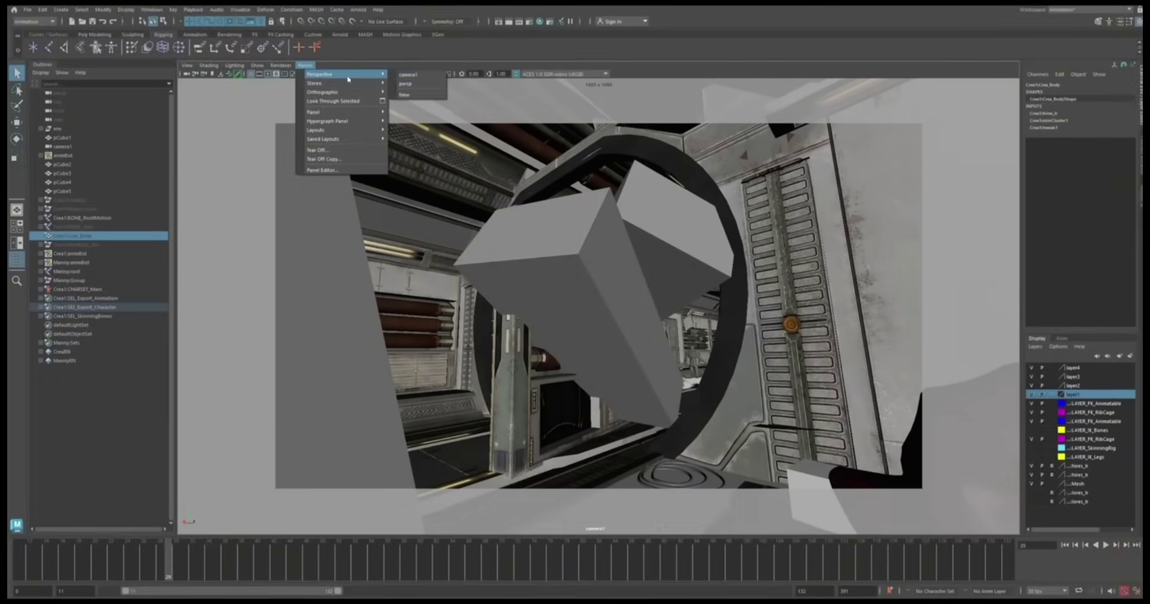
pyautogui.click(414, 84)
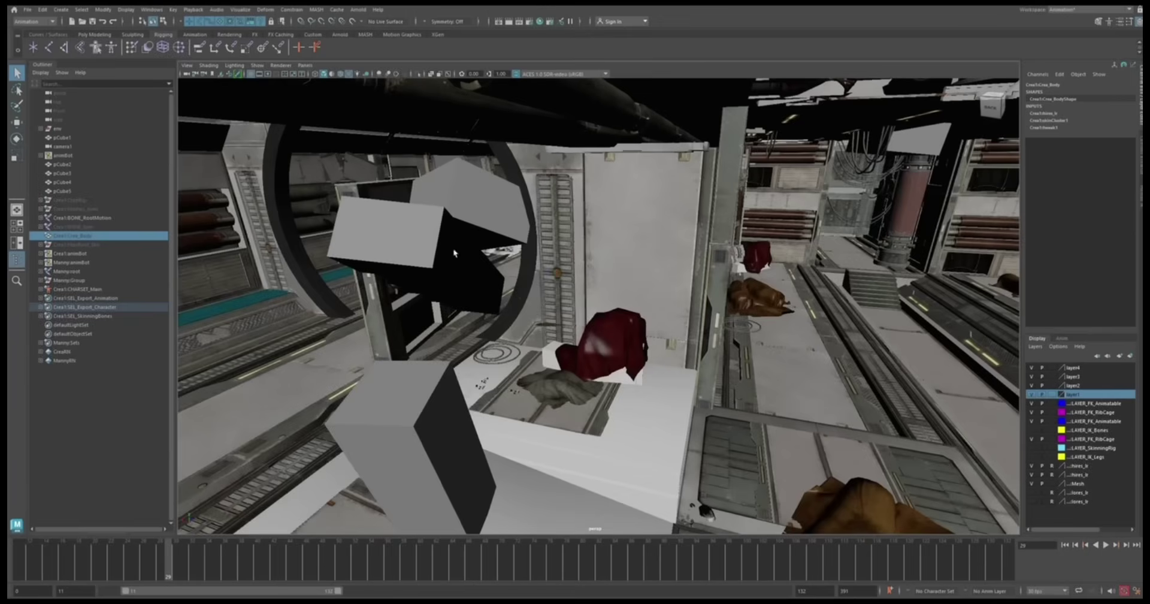
pyautogui.click(265, 67)
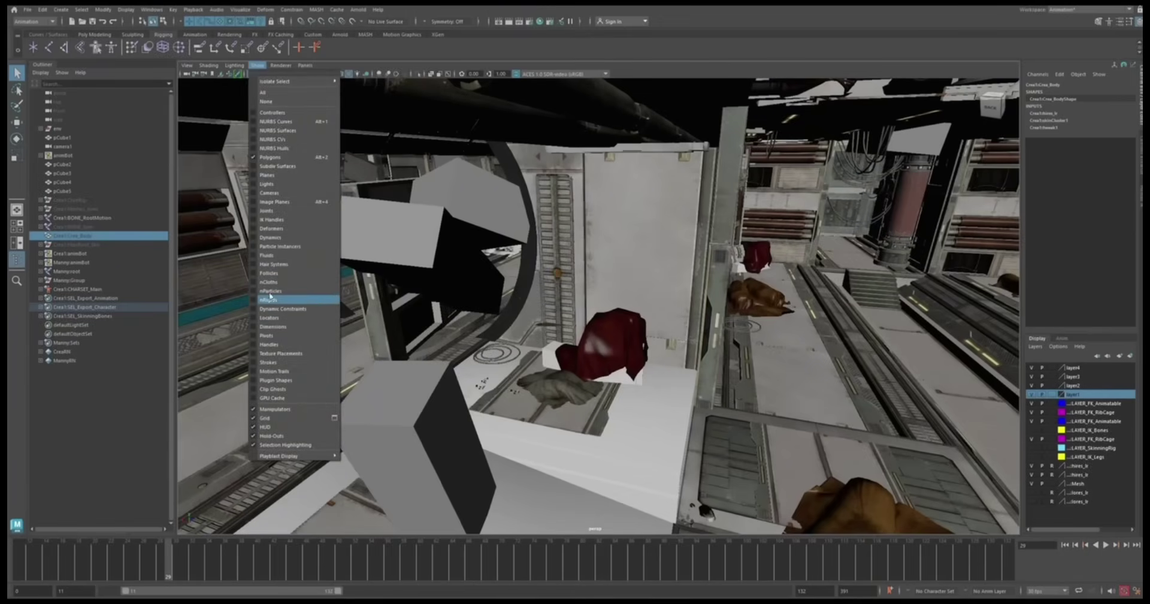
pyautogui.click(253, 193)
pyautogui.click(481, 412)
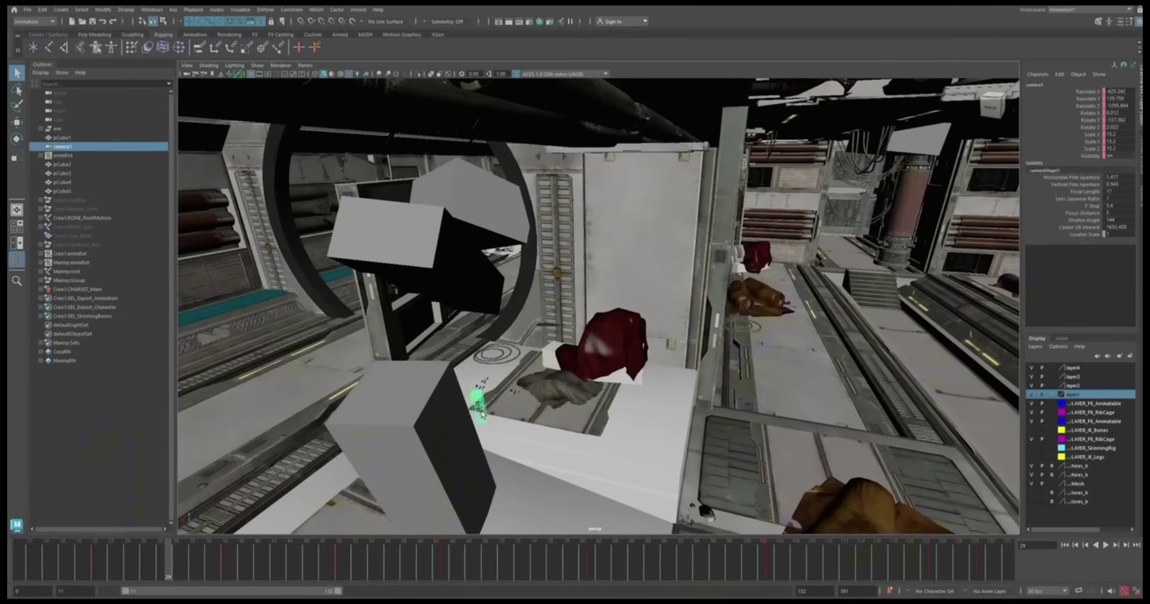
pyautogui.hotkey('alt', 'v')
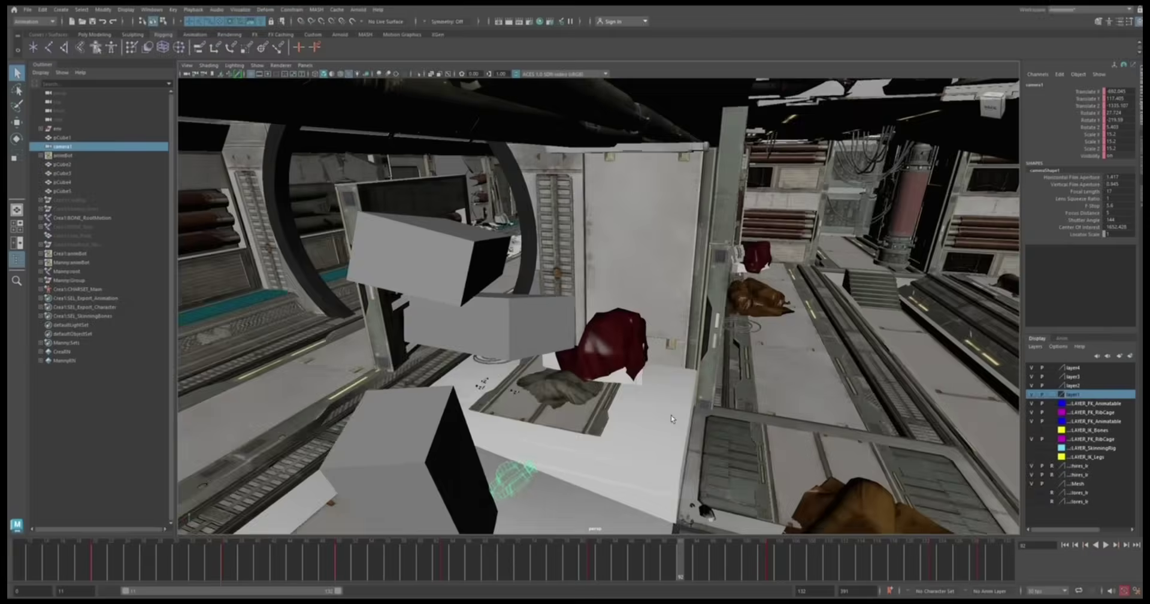
pyautogui.moveTo(672, 418)
pyautogui.keyDown('alt'); pyautogui.mouseDown()
pyautogui.moveTo(645, 404)
pyautogui.moveTo(724, 402)
pyautogui.moveTo(649, 409)
pyautogui.mouseUp(); pyautogui.keyUp('alt')
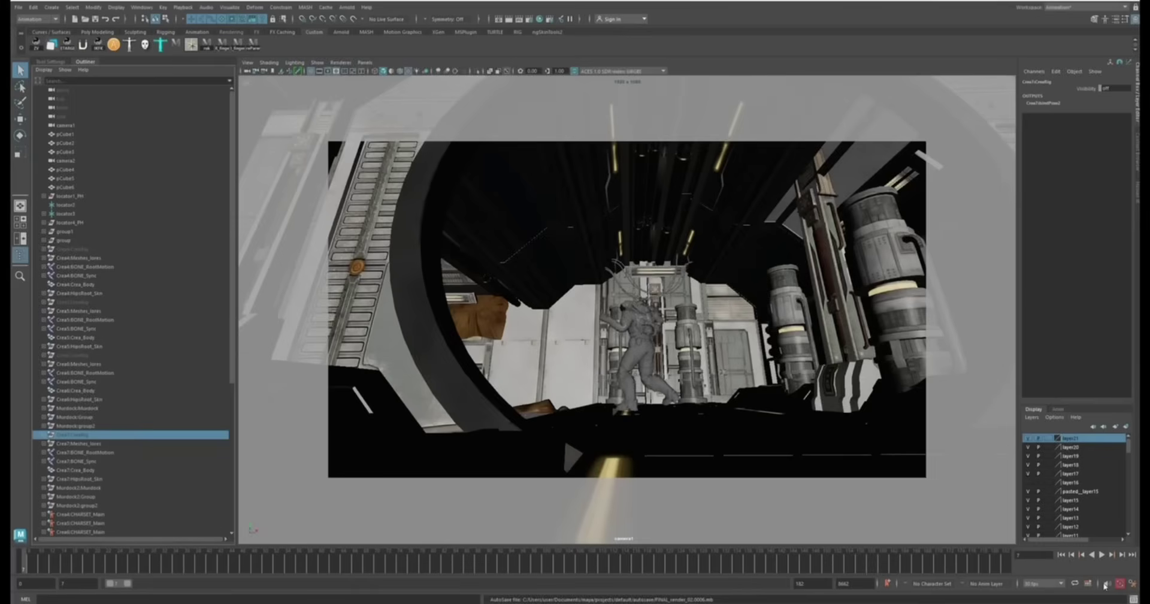
# - Review the Murdock and creature animation through the shot camera and move the timeline to frame 80
pyautogui.click(1103, 554)
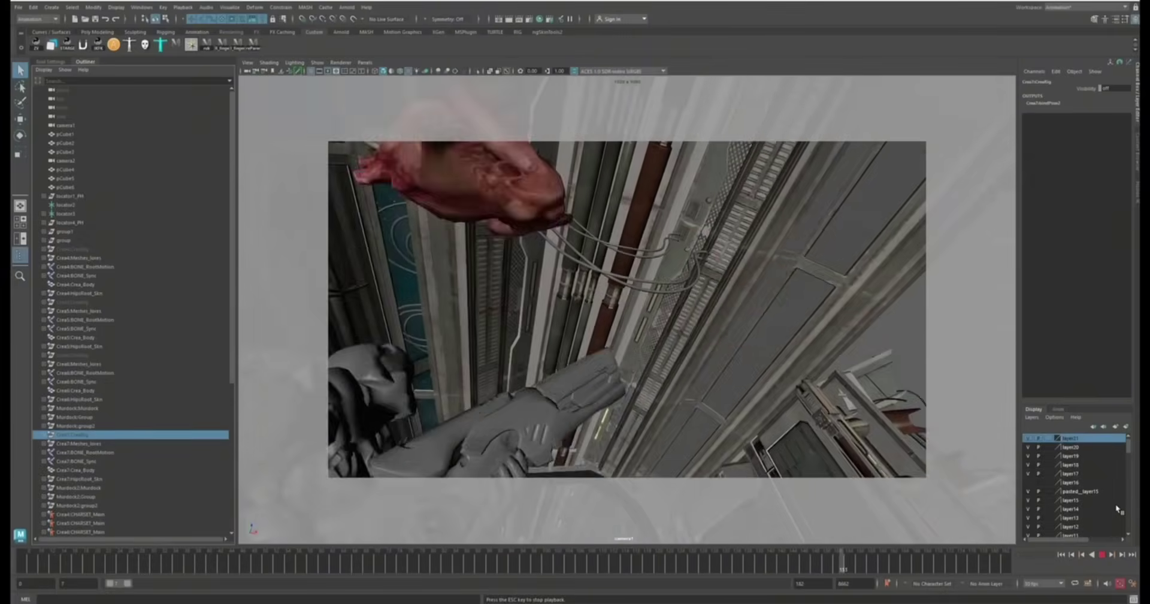
pyautogui.press('Escape')
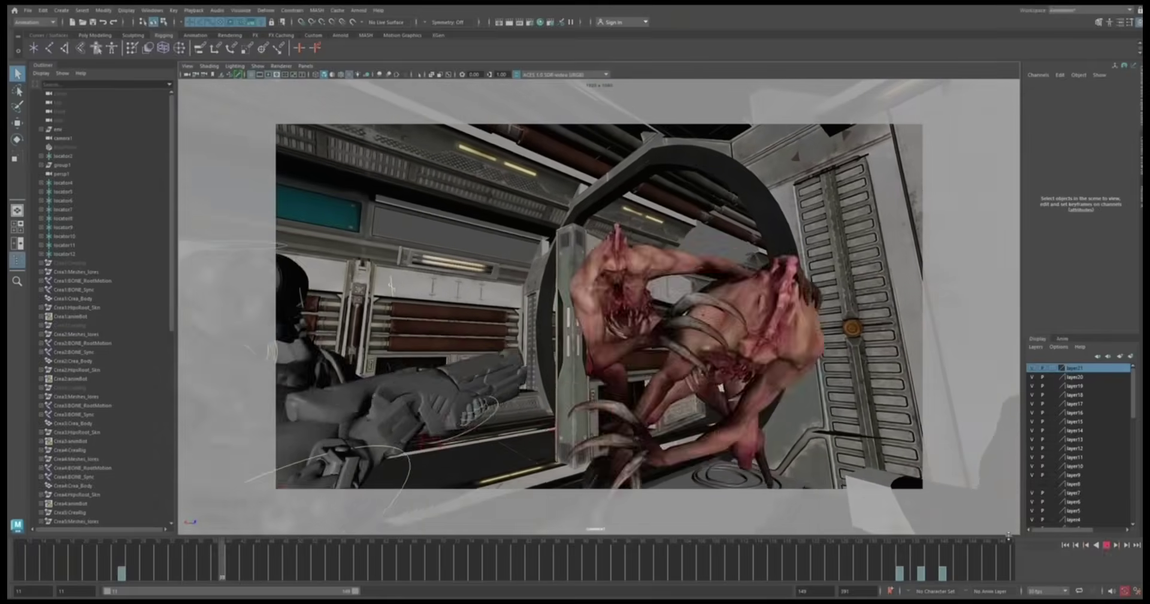
pyautogui.moveTo(221, 566); pyautogui.dragTo(581, 564)
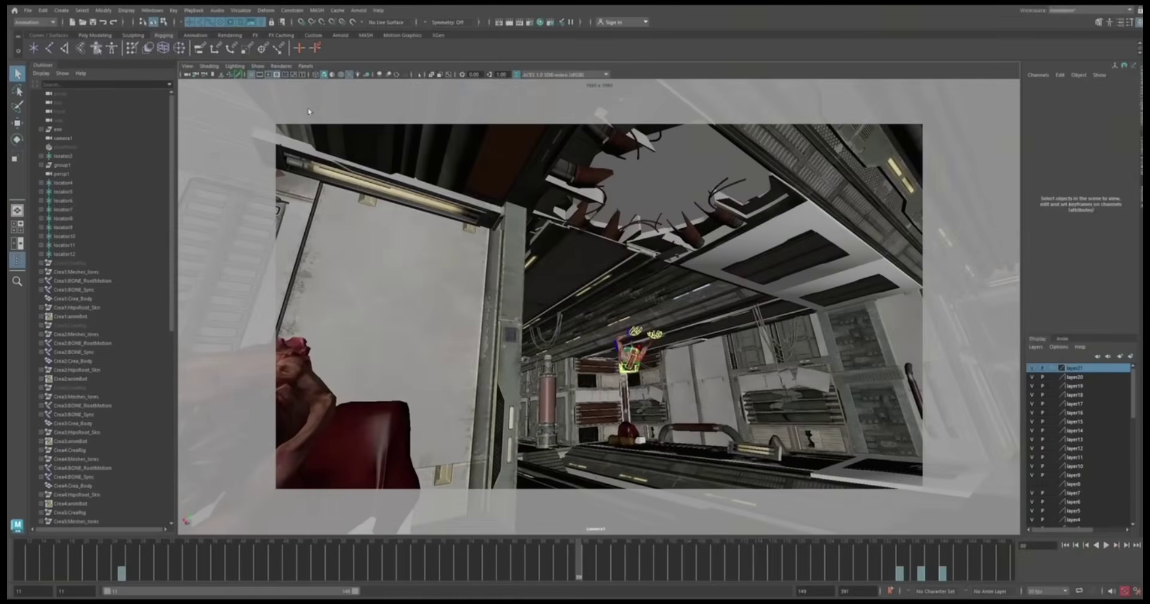
# - Hide NURBS curves in the camera view and play the shot without the rig controls
pyautogui.click(257, 66)
pyautogui.click(288, 122)
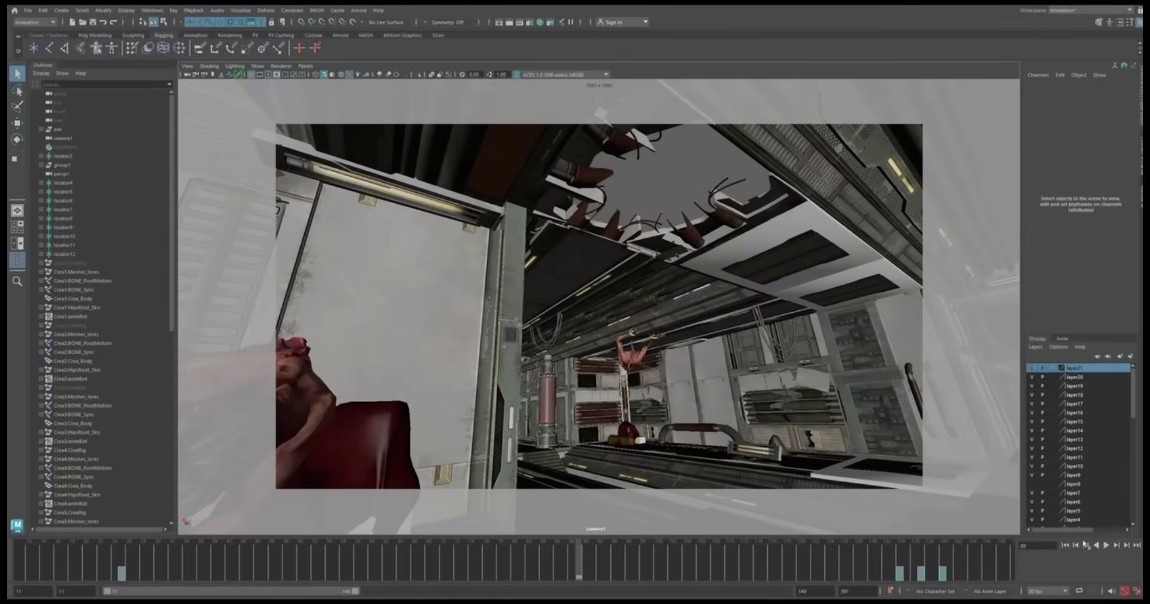
pyautogui.click(1106, 545)
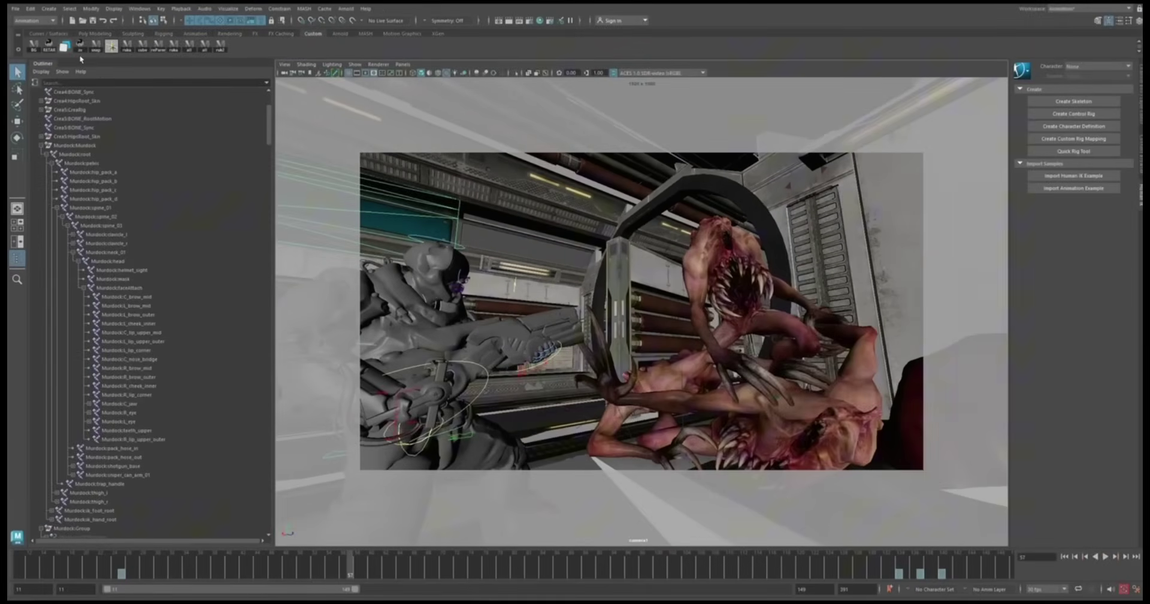
# - Select all of Murdock's joints in the Outliner, from Murdock:root through the last ToesEnd joint
pyautogui.click(62, 72)
pyautogui.moveTo(96, 87)
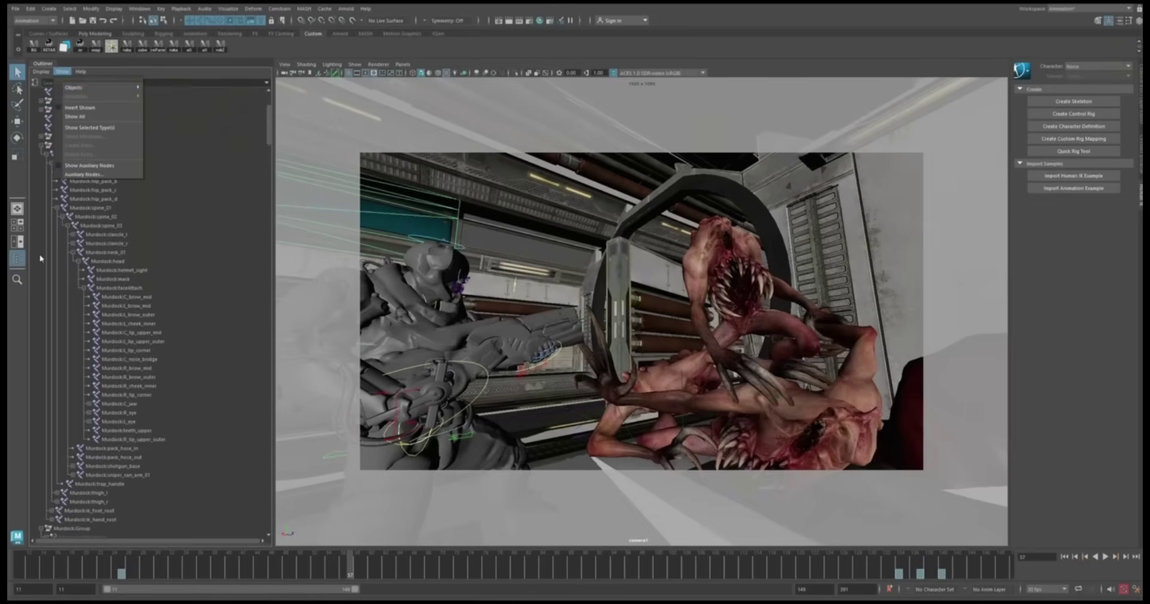
pyautogui.click(48, 235)
pyautogui.click(81, 146)
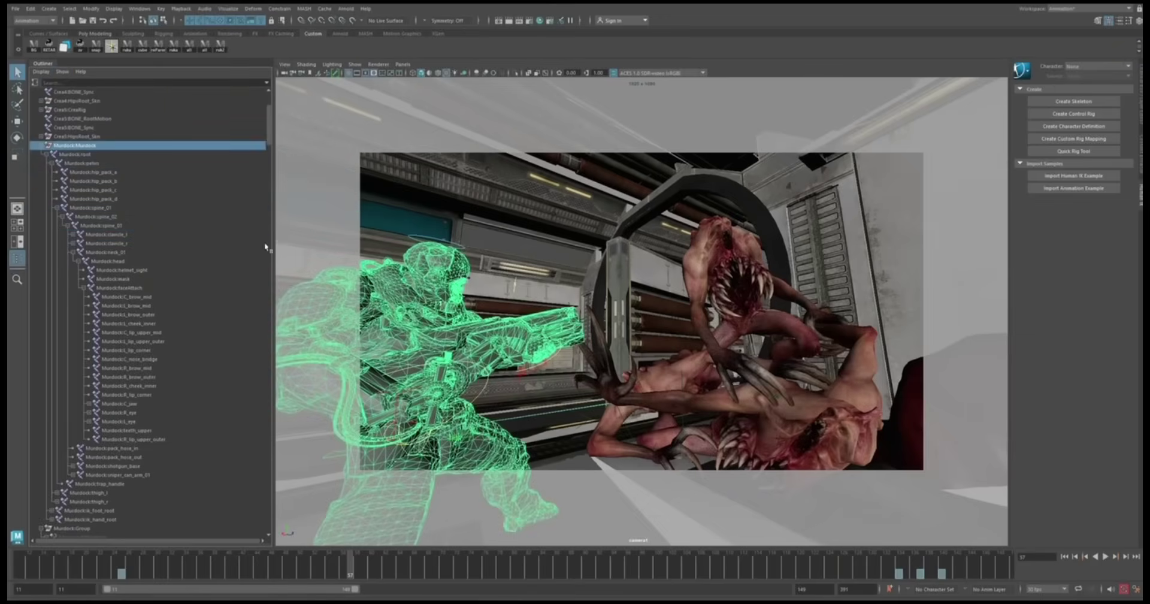
pyautogui.click(75, 154)
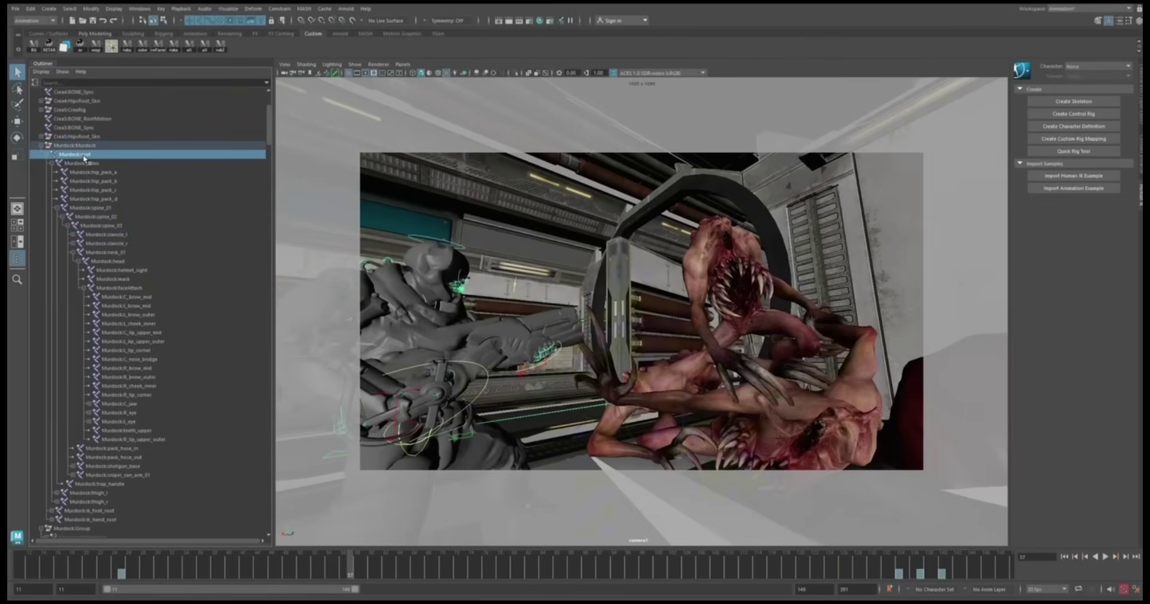
pyautogui.scroll(-10, 116, 360)
pyautogui.keyDown('shift'); pyautogui.click(115, 493); pyautogui.keyUp('shift')
pyautogui.scroll(8, 155, 489)
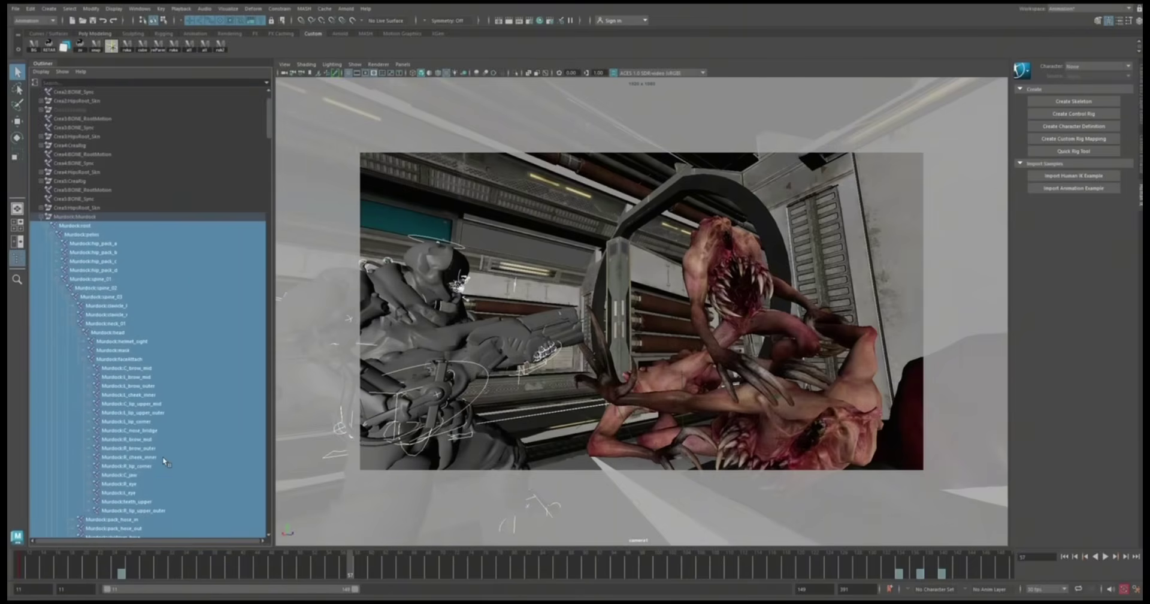
pyautogui.scroll(-10, 164, 460)
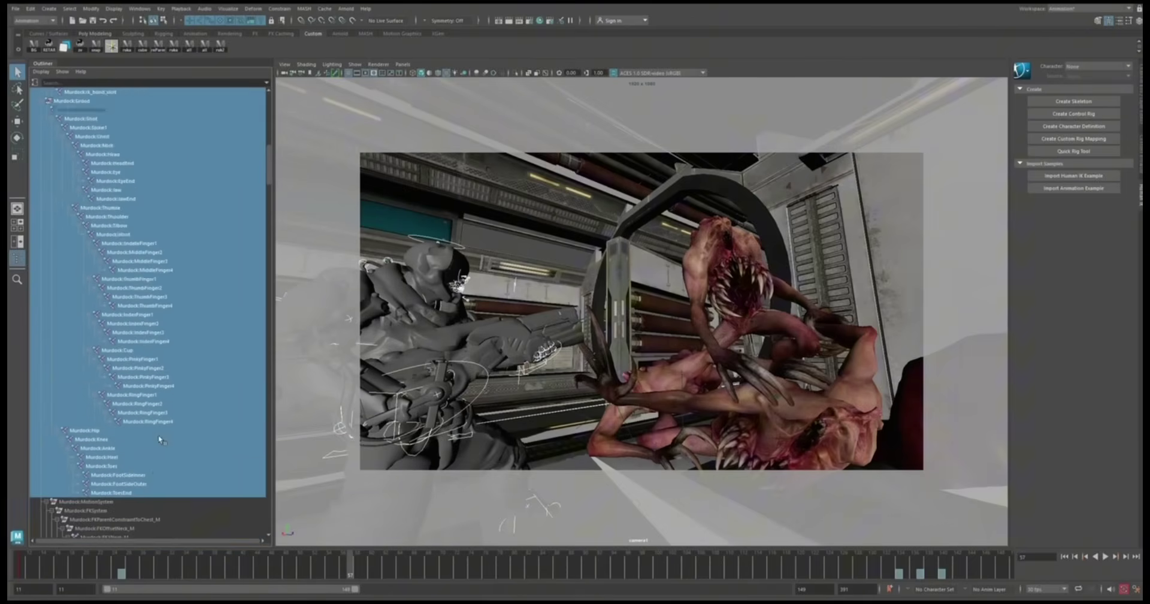
# - Export the selected joints as the FBX file Mud_02 in the default project's scenes folder with Bake Animation on
pyautogui.click(15, 9)
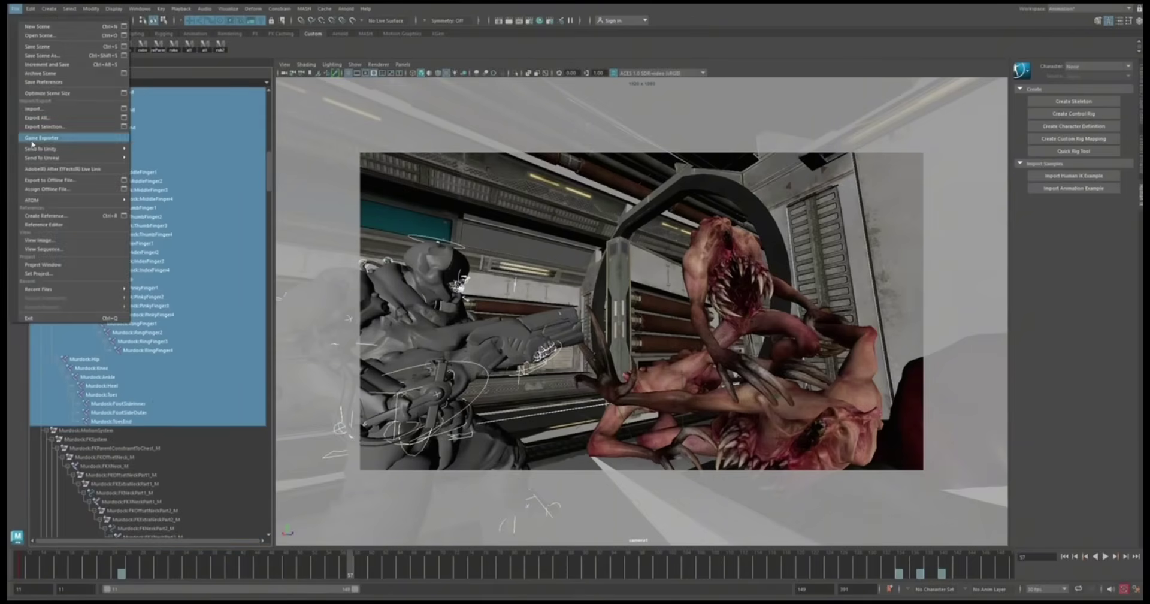
pyautogui.click(44, 127)
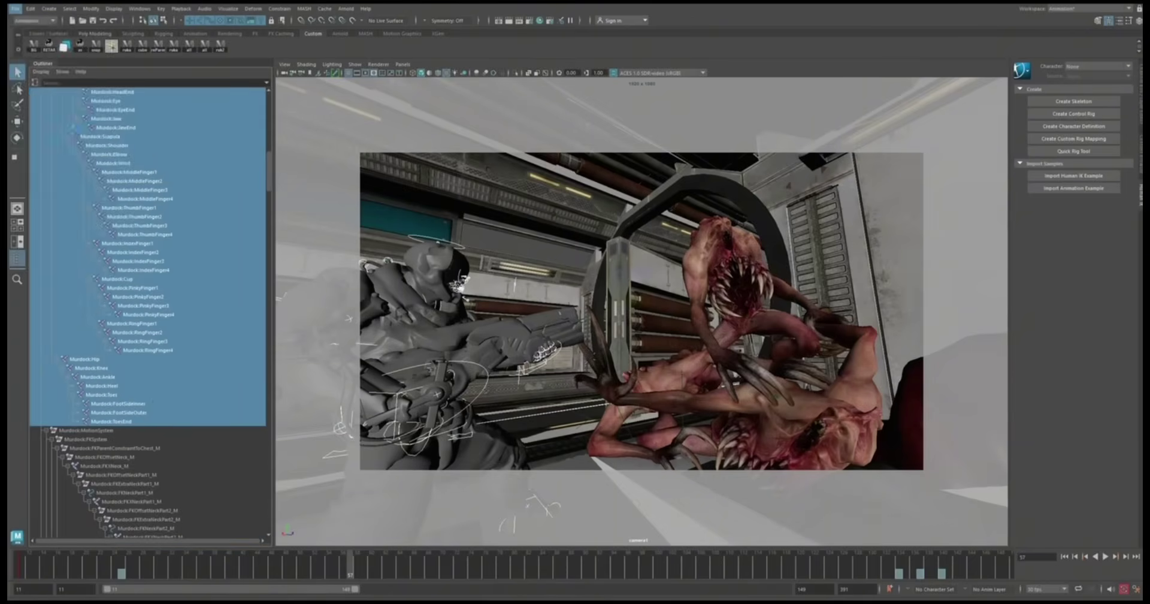
pyautogui.scroll(-6, 897, 258)
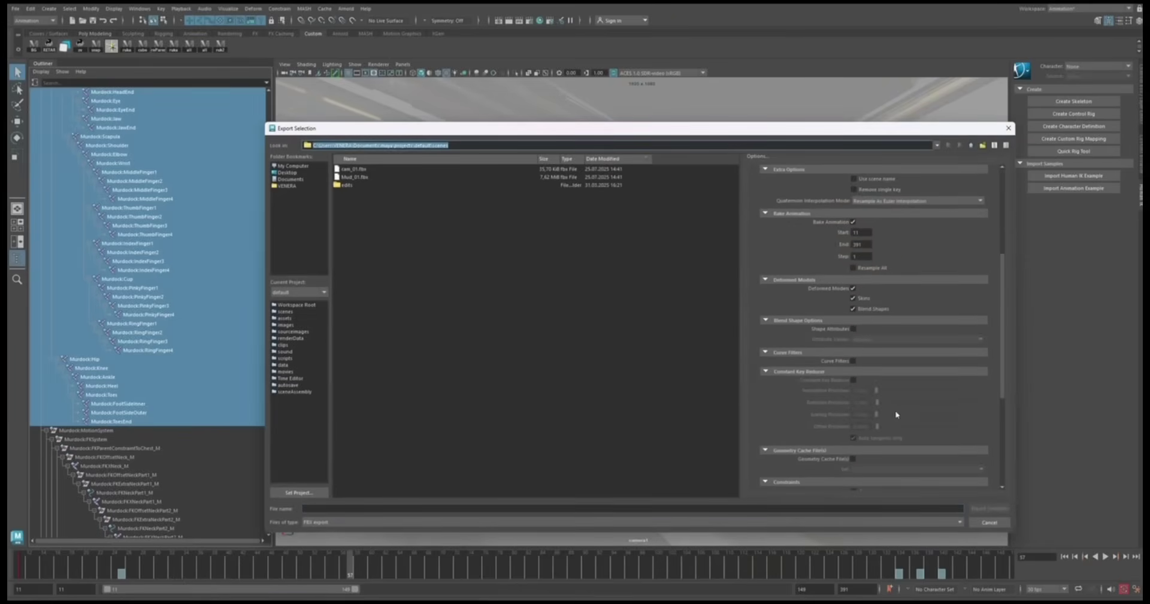
pyautogui.click(356, 177)
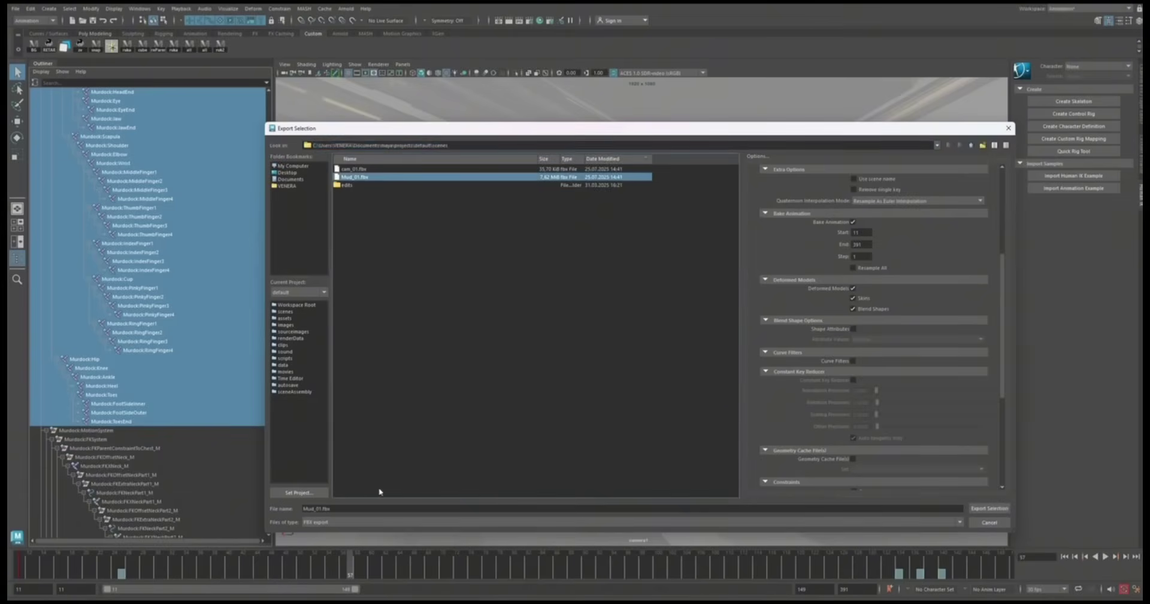
pyautogui.click(321, 509)
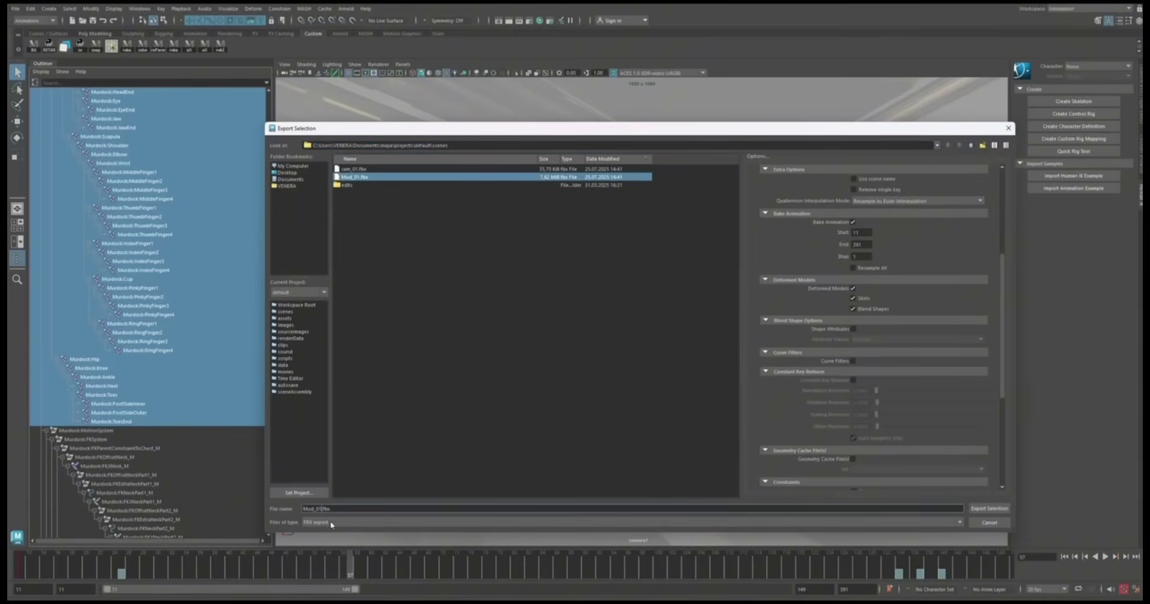
pyautogui.press('BackSpace')
pyautogui.press('BackSpace')
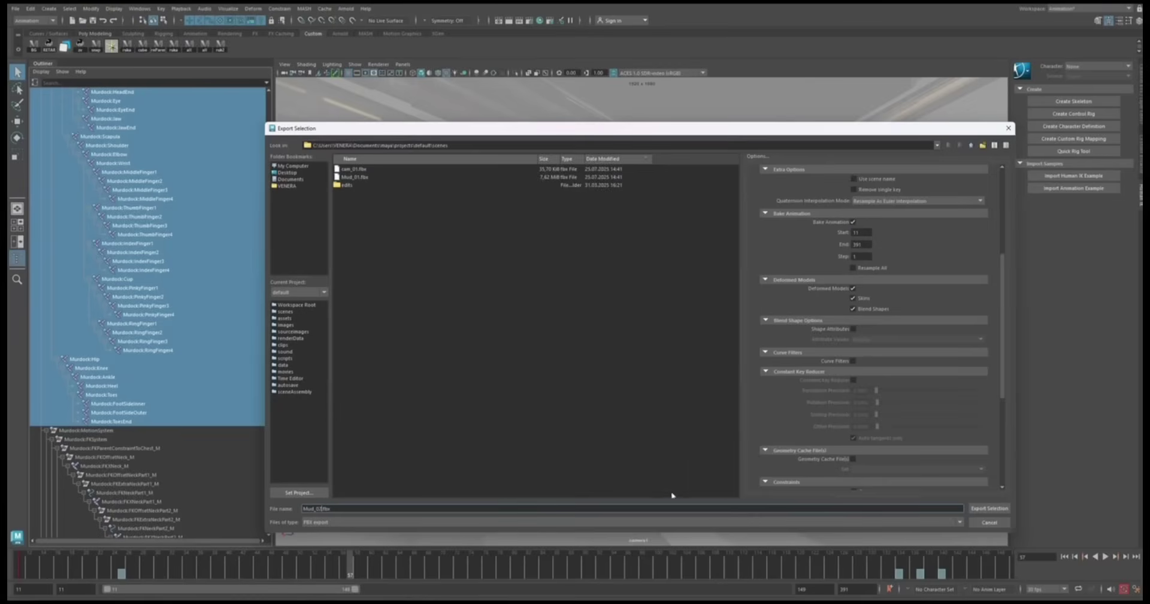
pyautogui.scroll(-3, 963, 496)
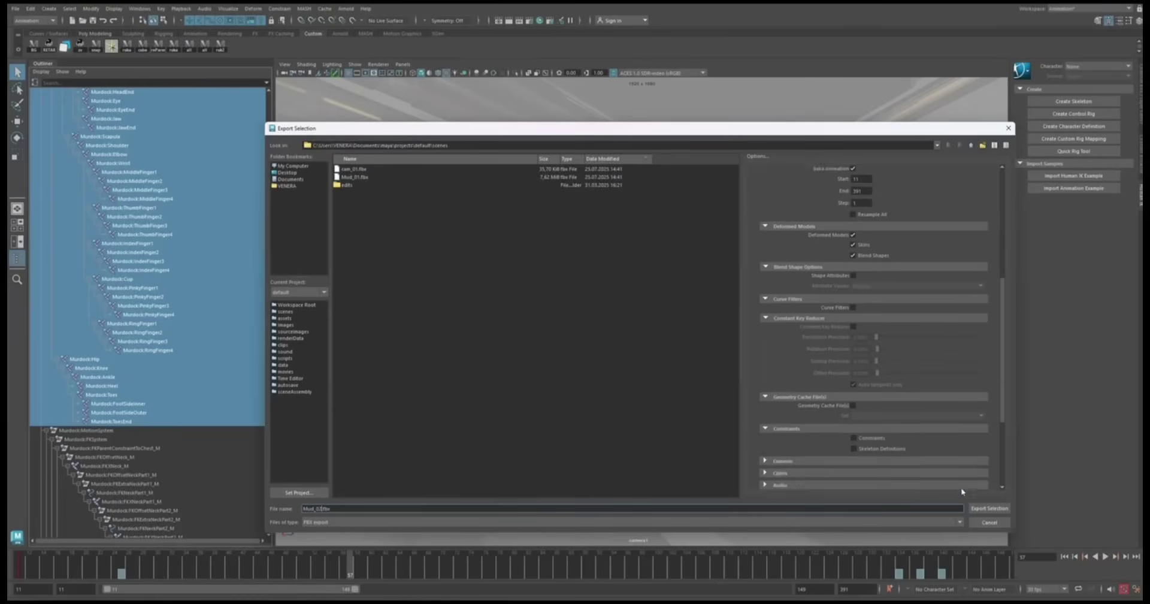
pyautogui.click(988, 508)
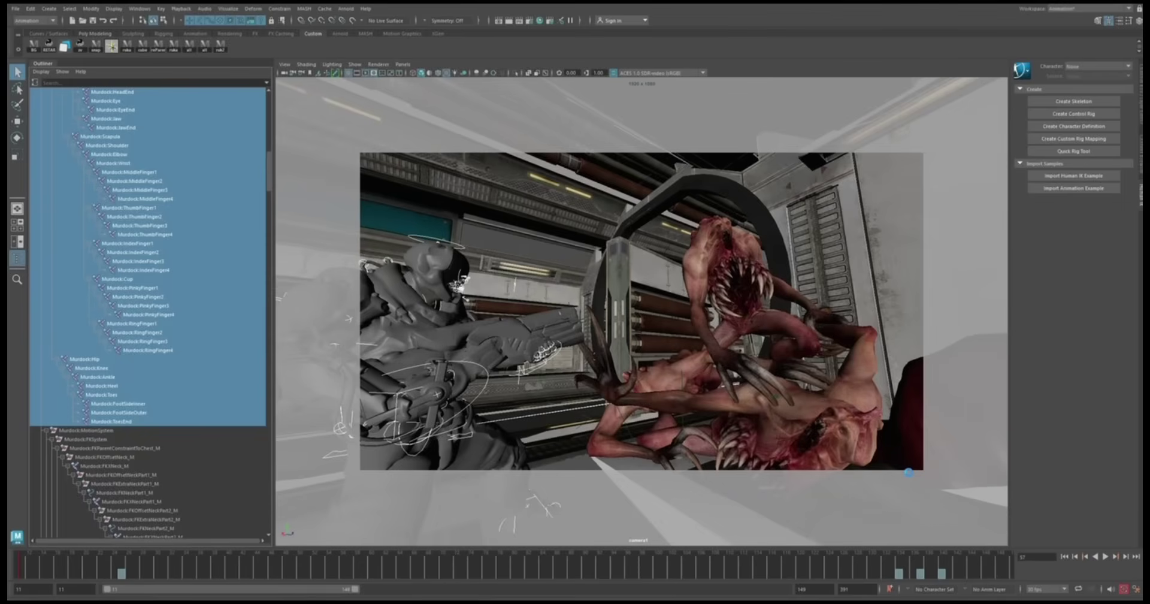
# - Show cameras in the Outliner and select camera1
pyautogui.rightClick(144, 84)
pyautogui.click(168, 143)
pyautogui.click(67, 128)
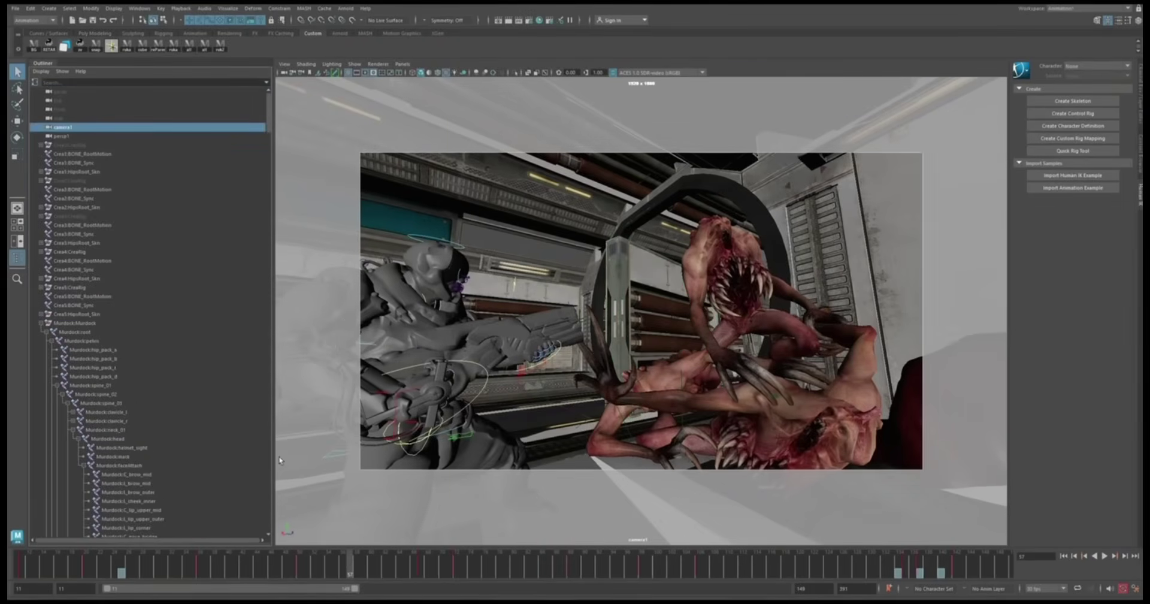
# - Export camera1 as the FBX file cam_01 in the scenes folder with Bake Animation on
pyautogui.click(15, 9)
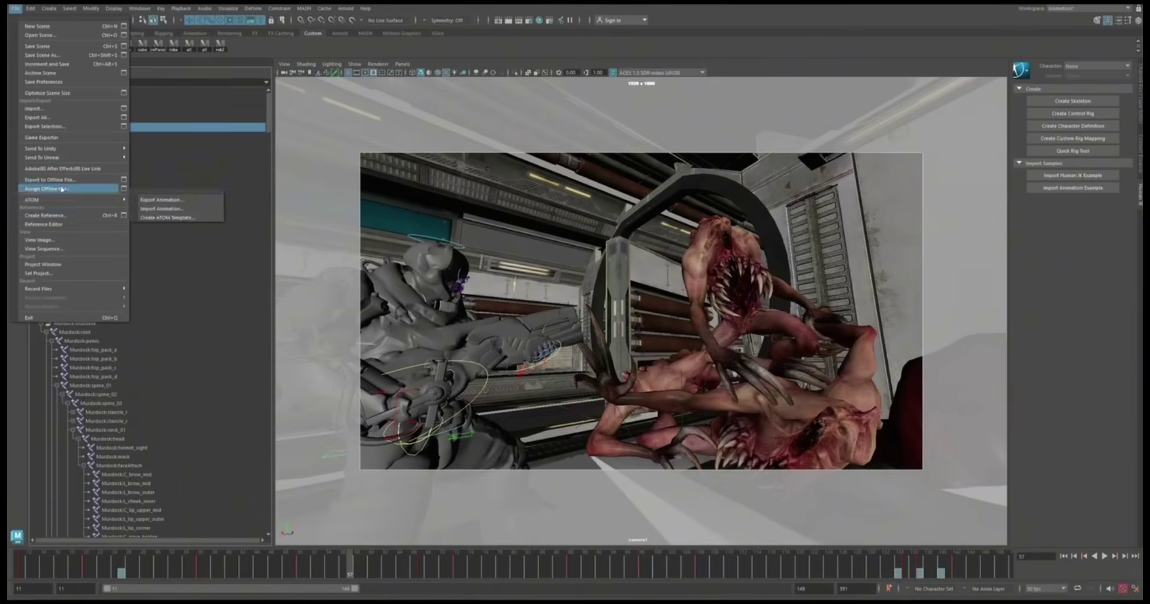
pyautogui.click(45, 126)
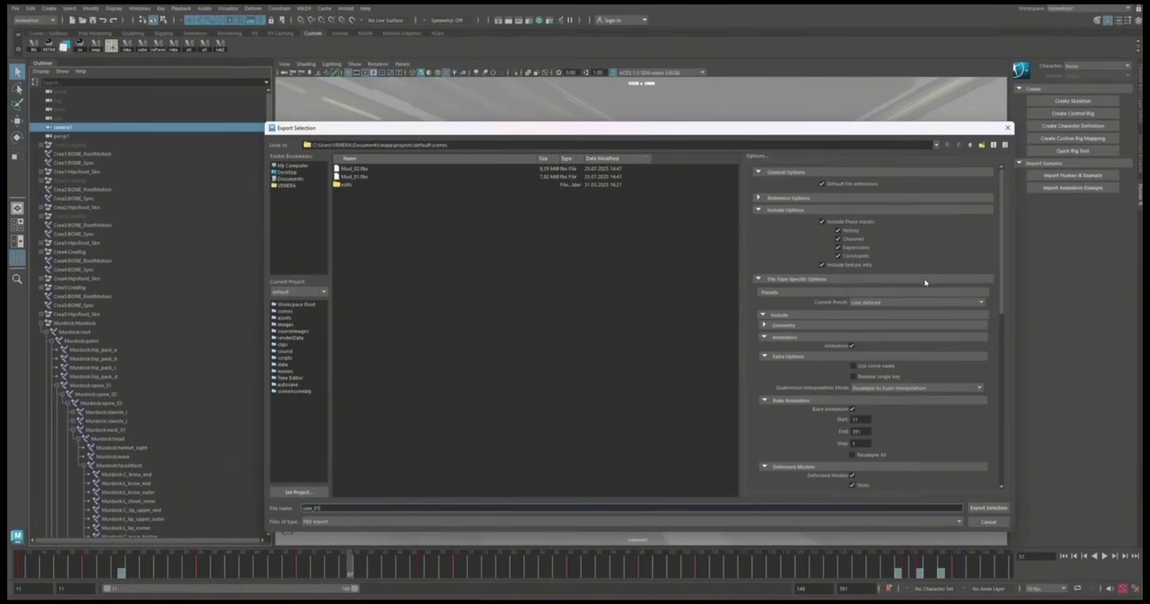
pyautogui.scroll(-3, 925, 282)
pyautogui.scroll(-3, 965, 305)
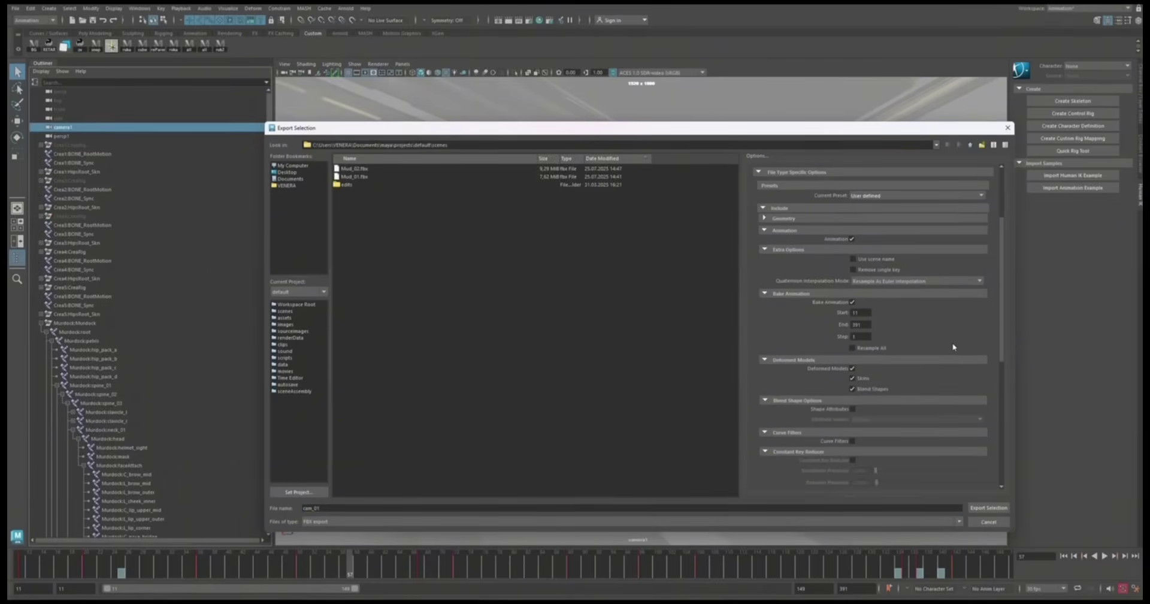
pyautogui.scroll(-15, 954, 347)
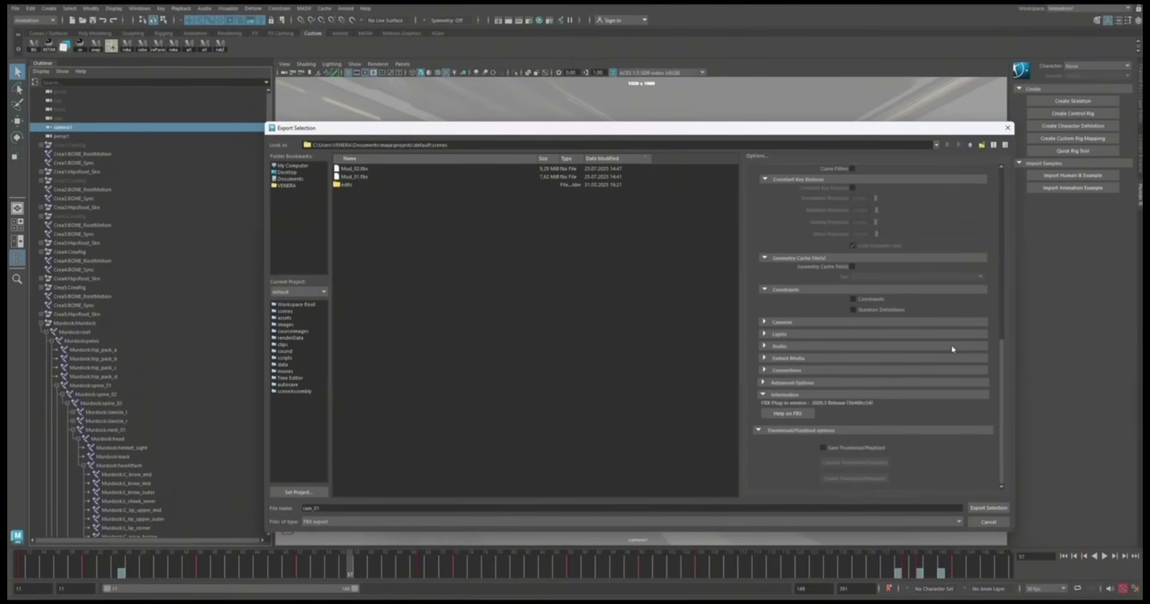
pyautogui.click(981, 511)
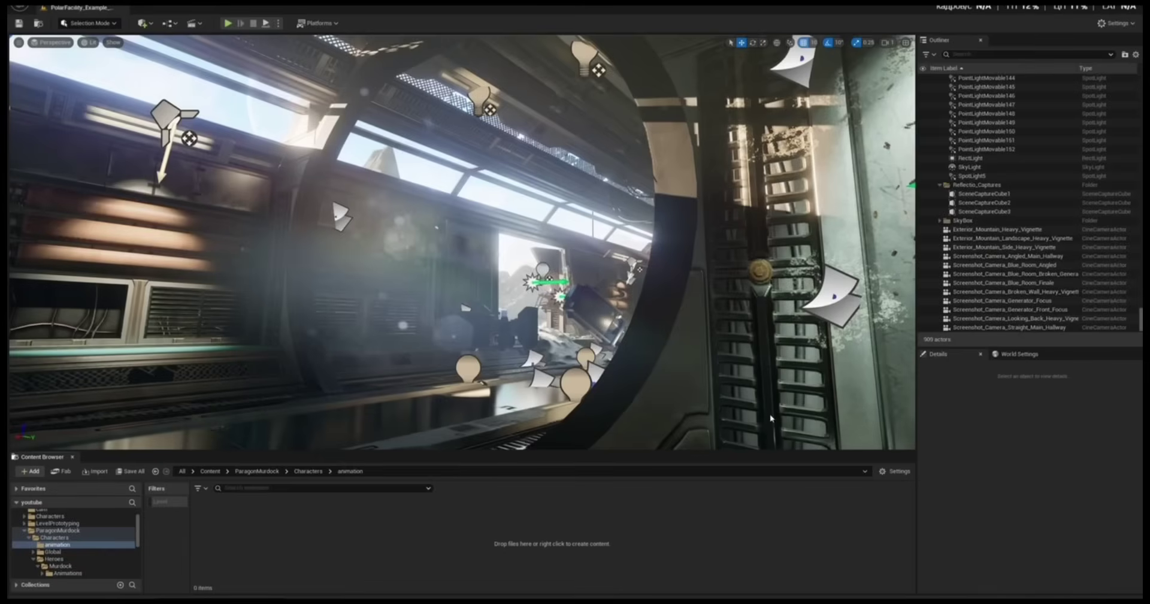
# - In Unreal Engine, bring Mud_02.fbx from the YOUTUBE folder into the ParagonMurdock/Characters/animation folder for import
pyautogui.click(63, 537)
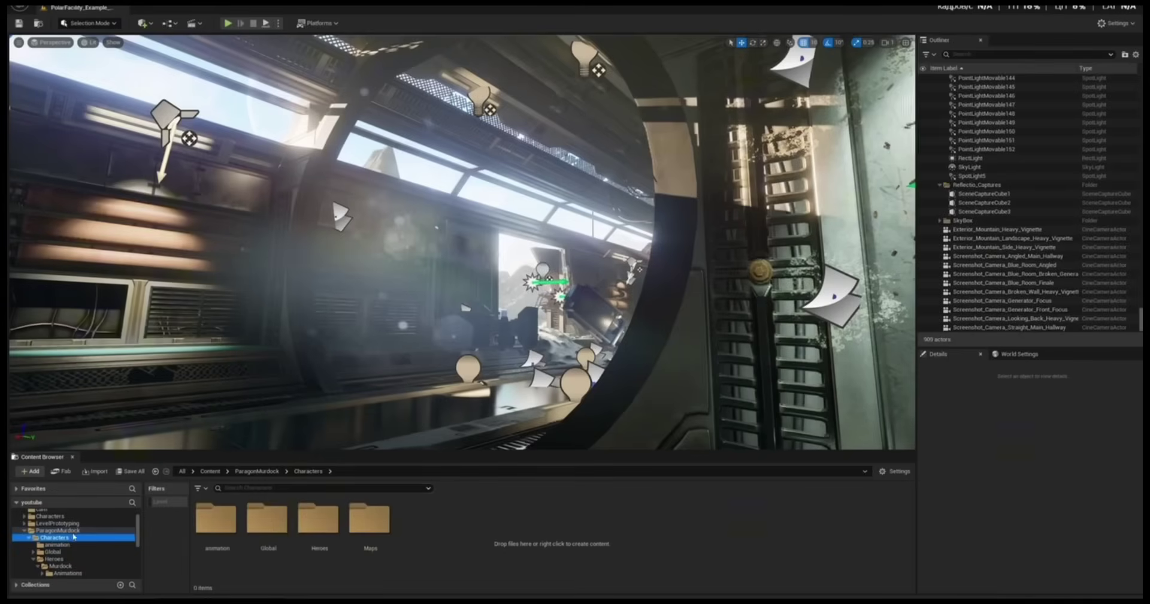
pyautogui.doubleClick(213, 521)
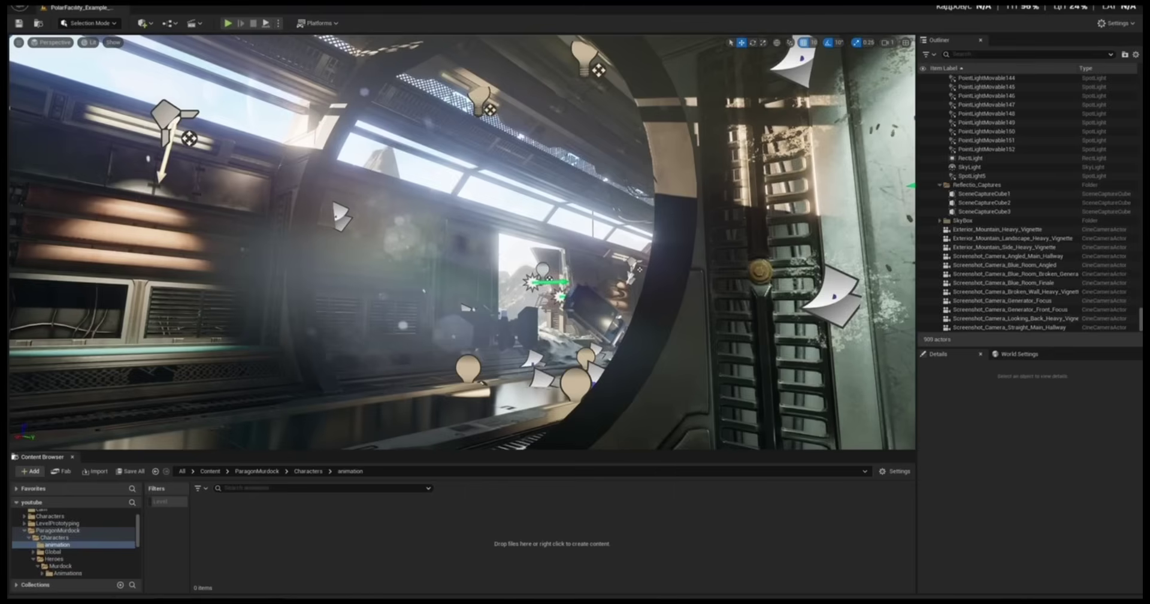
pyautogui.click(557, 593)
pyautogui.moveTo(489, 219); pyautogui.dragTo(725, 234)
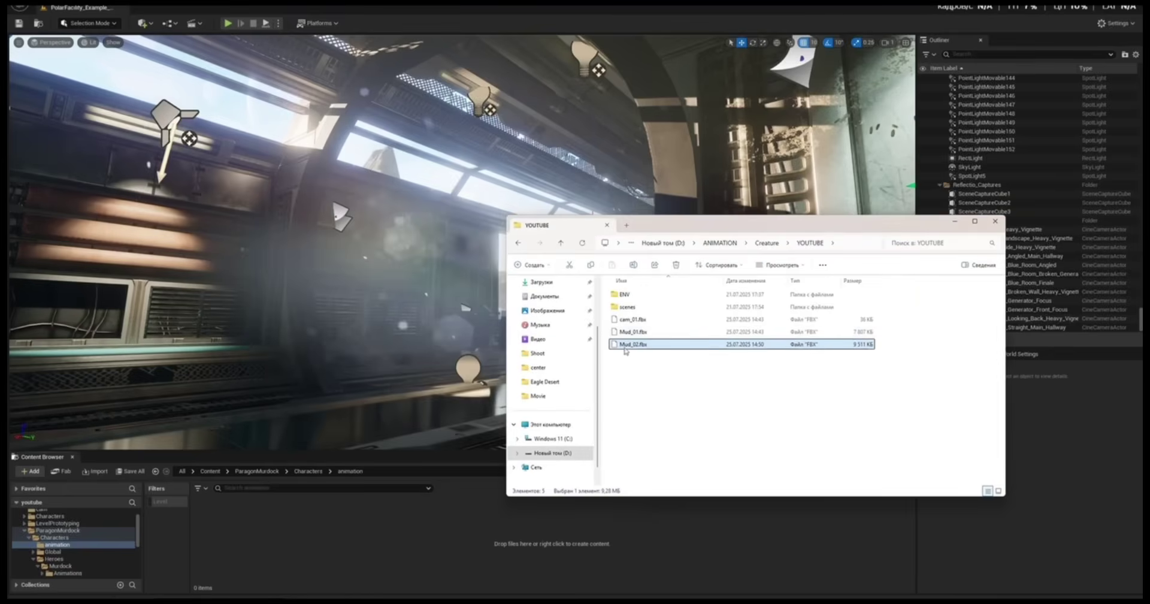
pyautogui.moveTo(625, 350); pyautogui.dragTo(350, 525)
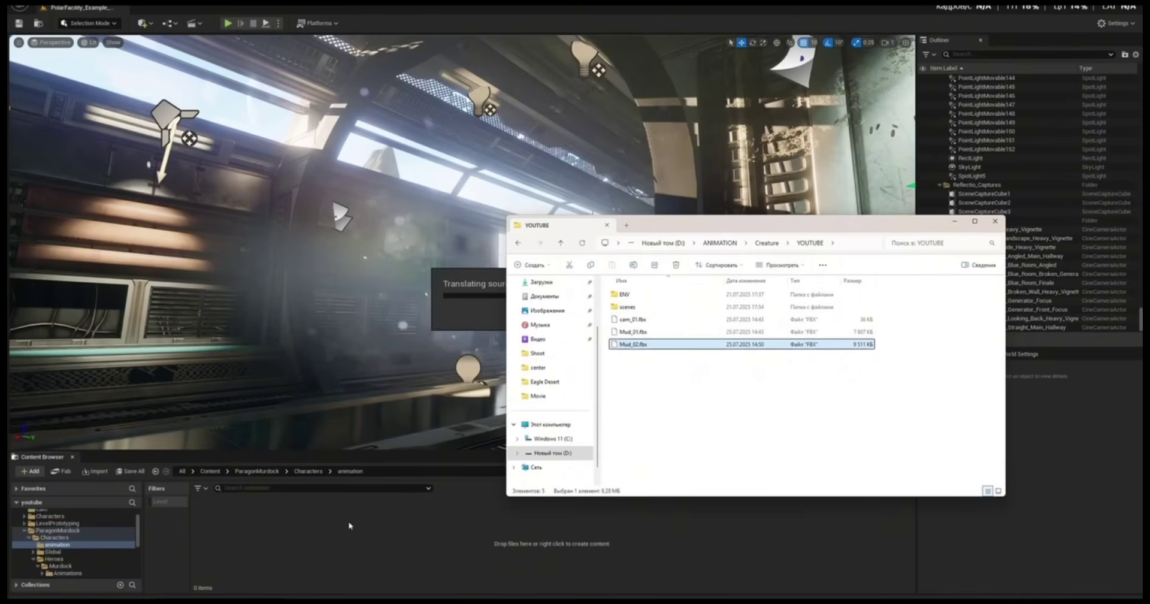
pyautogui.click(955, 223)
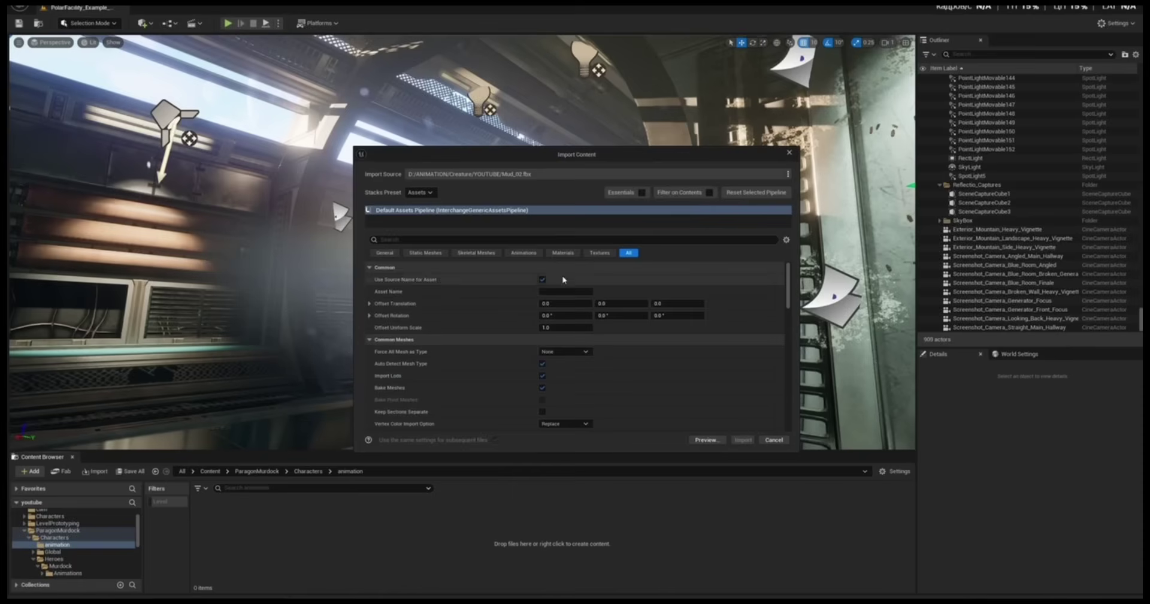
# - Import Mud_02.fbx with Import Only Animations on and Murdock_Skeleton as the skeleton
pyautogui.scroll(-5, 636, 352)
pyautogui.scroll(-3, 635, 352)
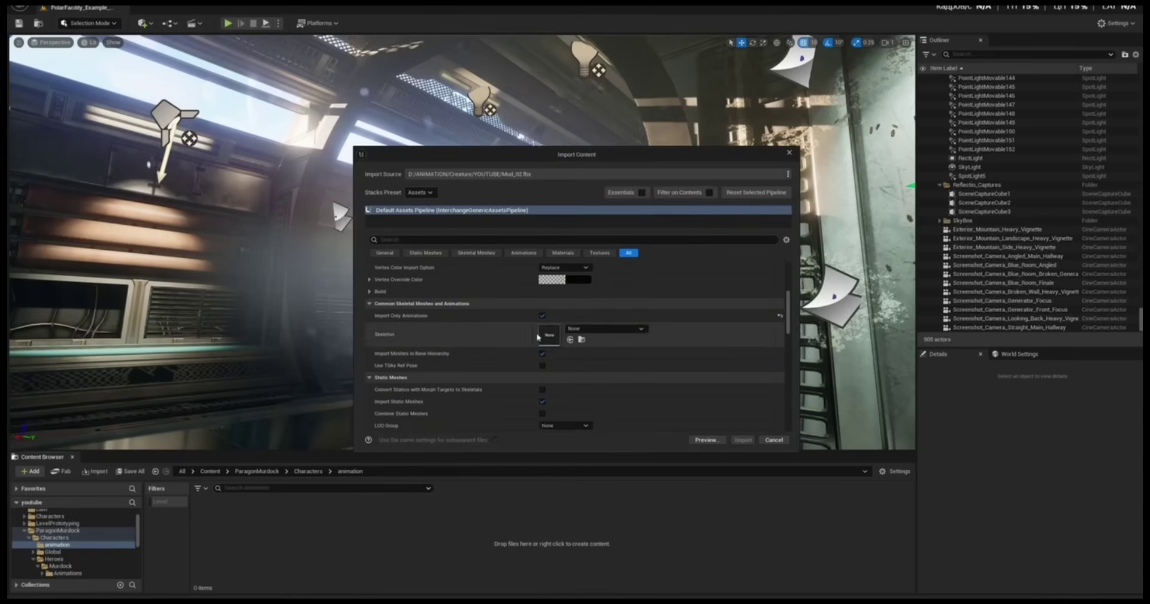
pyautogui.click(605, 328)
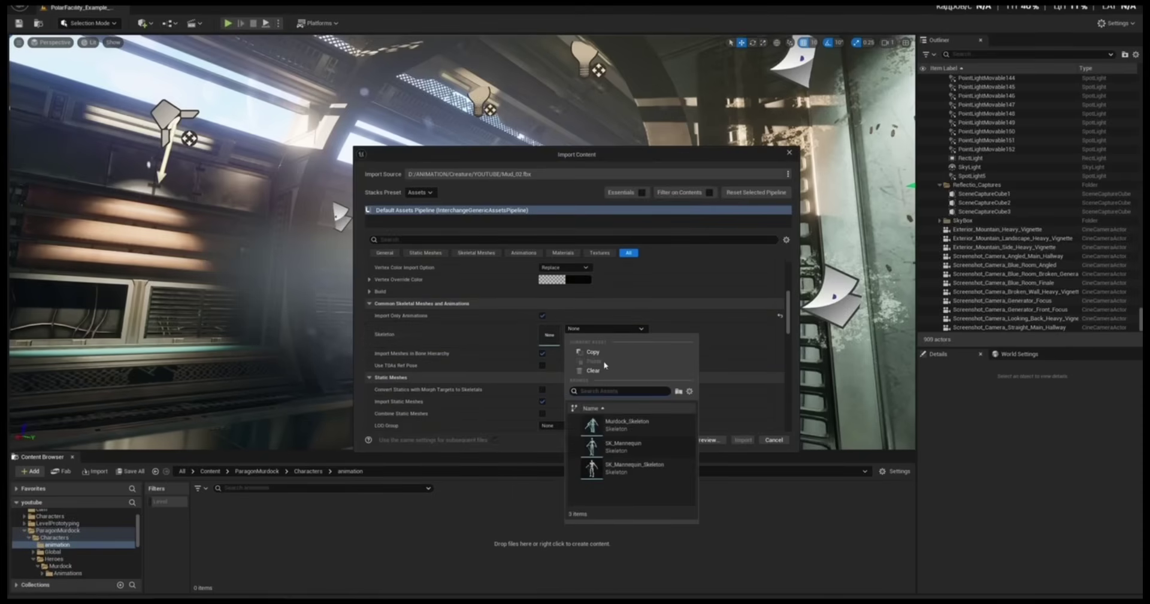
pyautogui.click(617, 430)
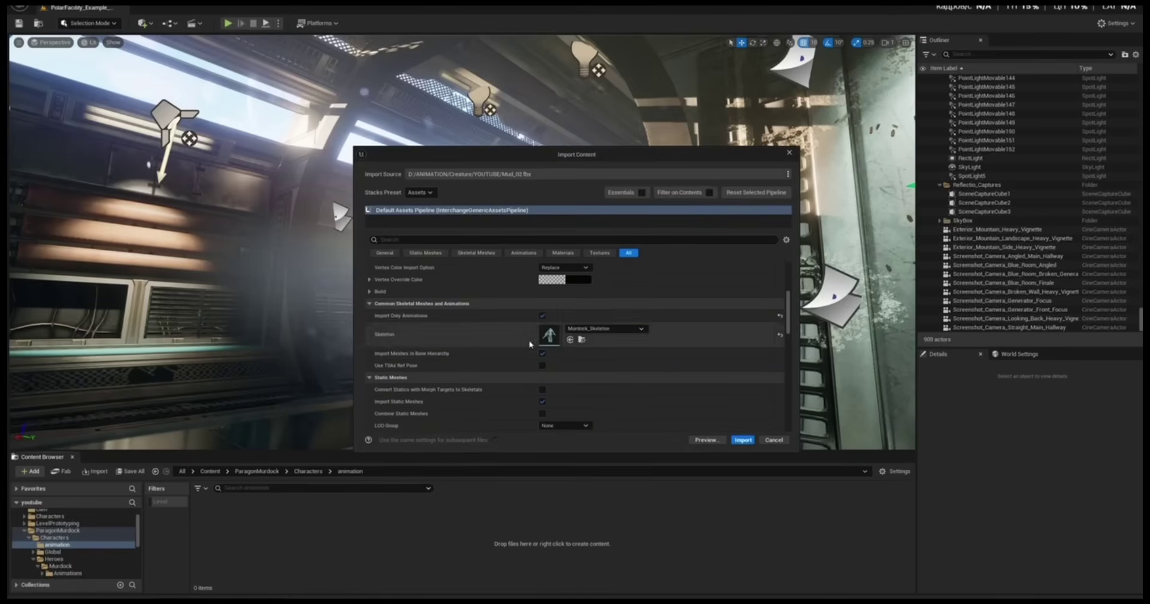
pyautogui.scroll(-2, 614, 367)
pyautogui.scroll(-8, 623, 372)
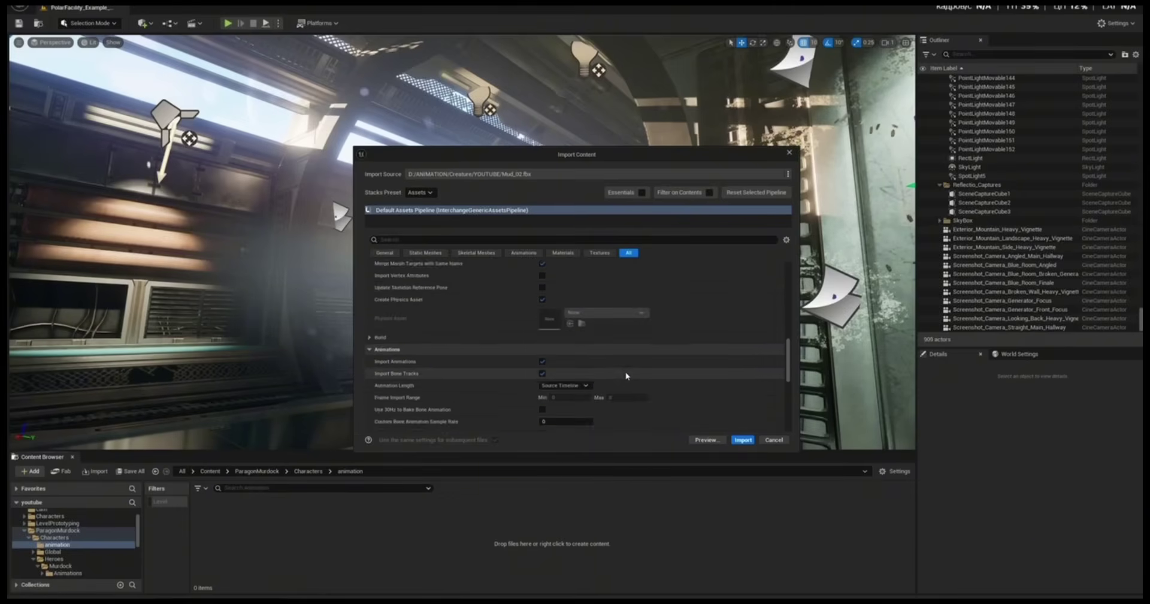
pyautogui.scroll(-3, 631, 386)
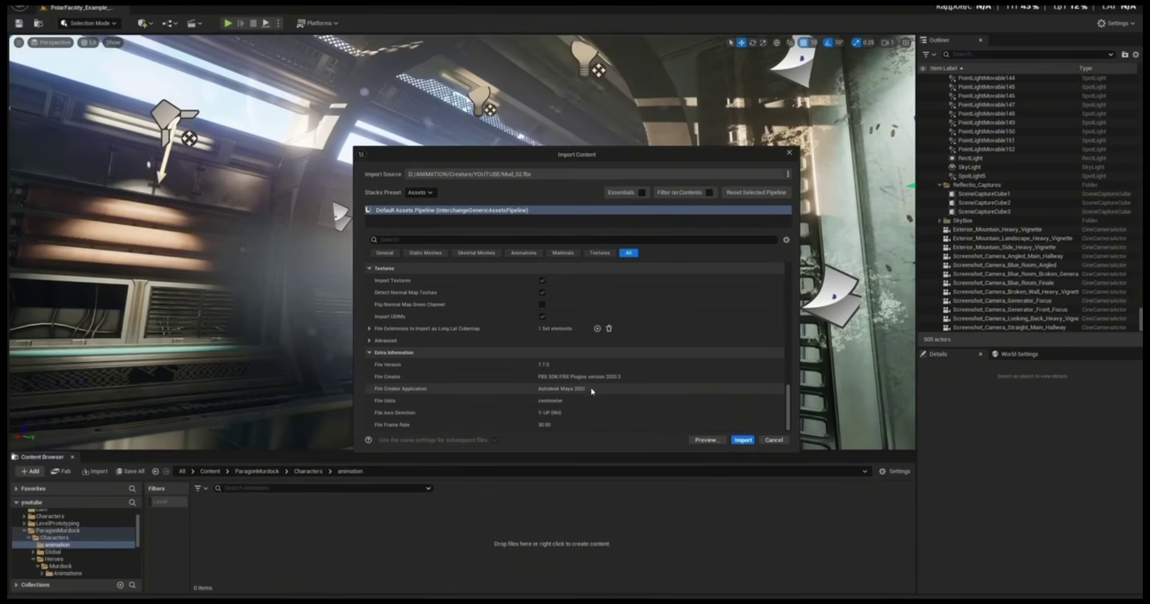
pyautogui.click(742, 440)
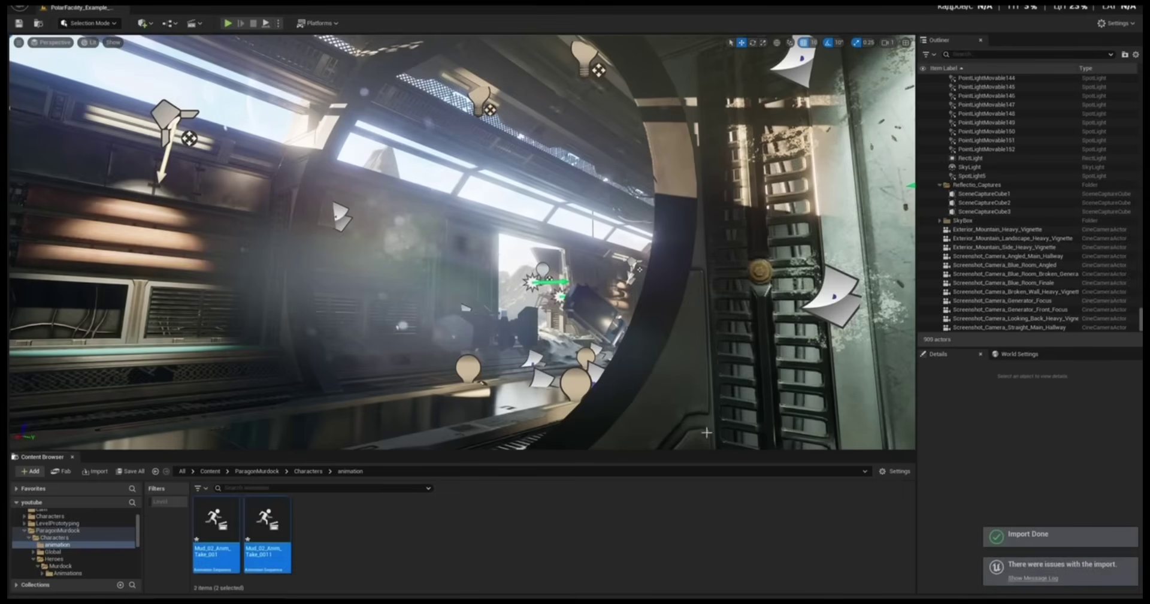
# - Preview the imported animation sequences Mud_02_Anim_Take_0011 and Mud_02_Anim_Take_001 to compare their motion
pyautogui.doubleClick(280, 539)
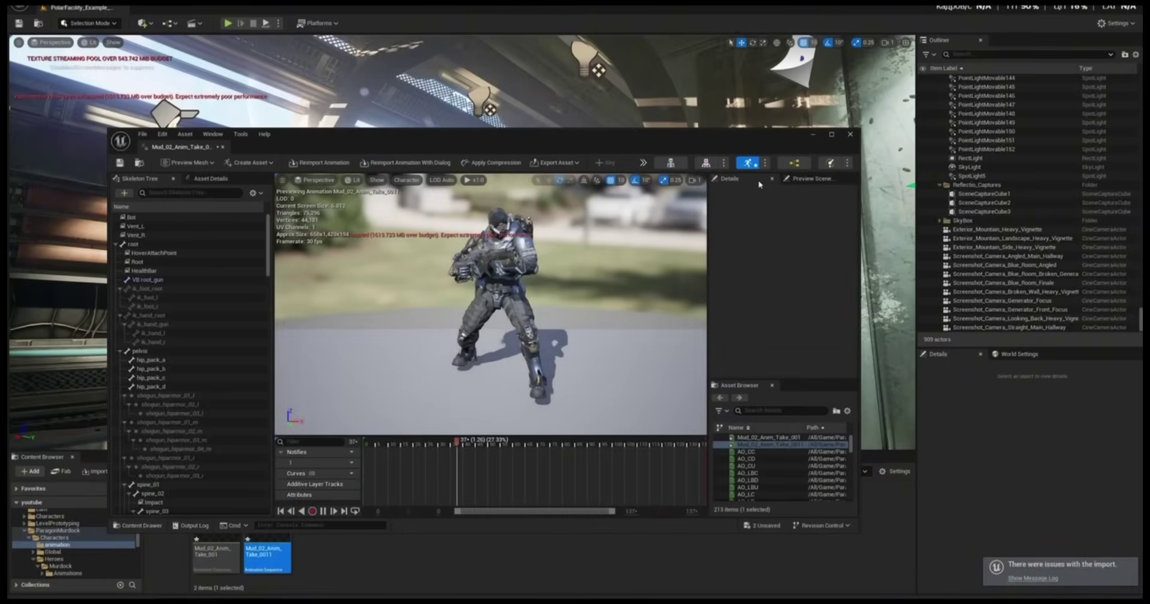
pyautogui.click(850, 135)
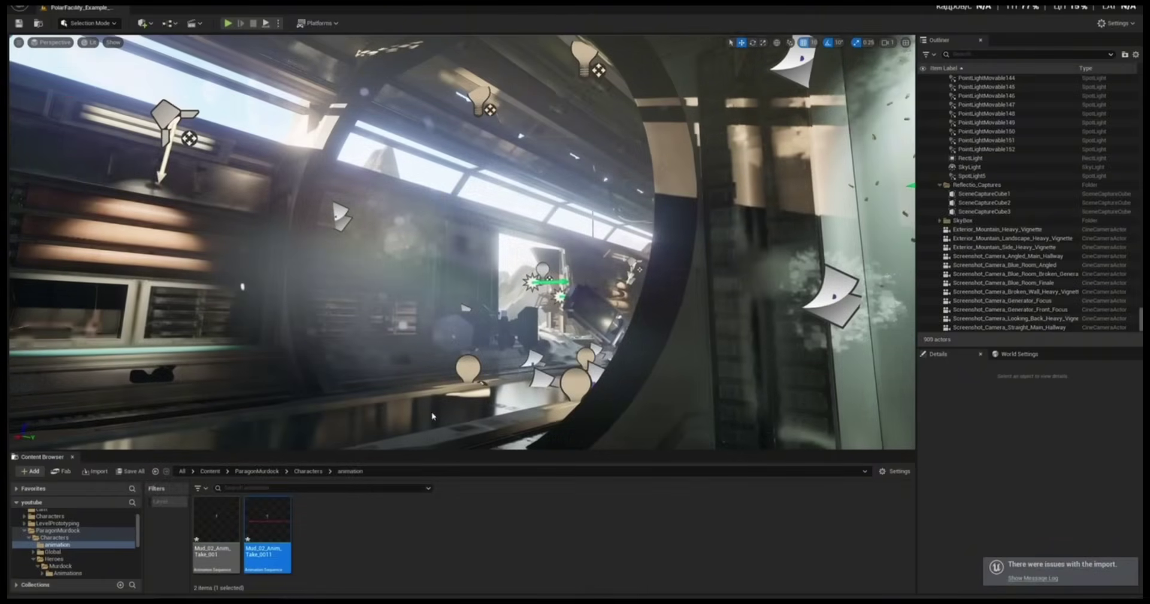
pyautogui.doubleClick(217, 520)
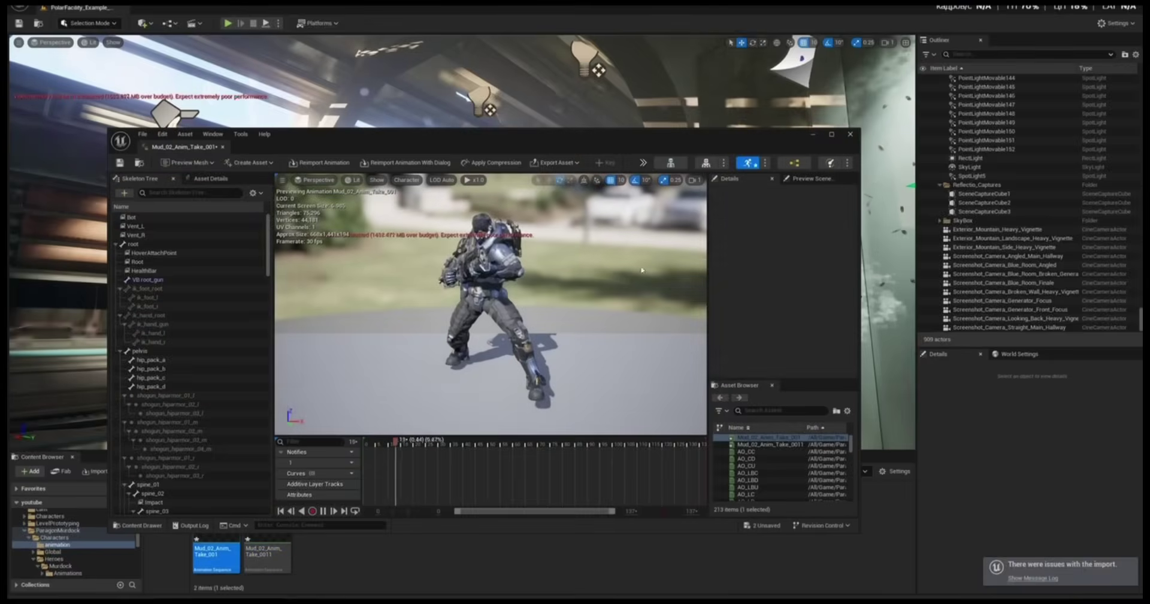
pyautogui.click(850, 135)
# - Delete the redundant animation sequence Mud_02_Anim_Take_001 from the animation folder
pyautogui.rightClick(217, 541)
pyautogui.click(258, 383)
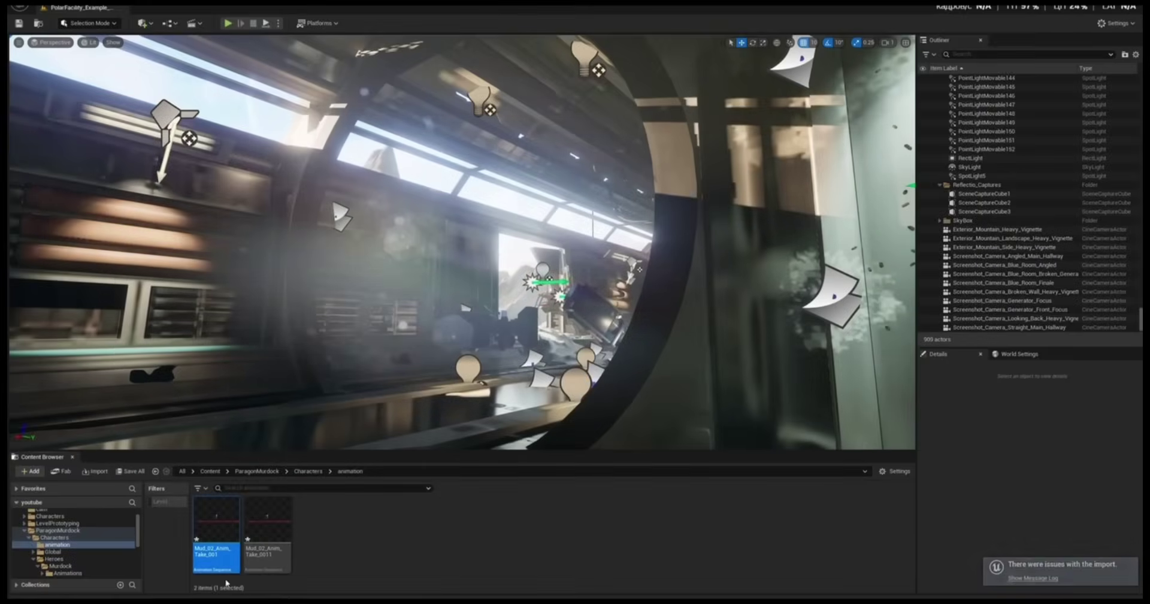
pyautogui.click(513, 448)
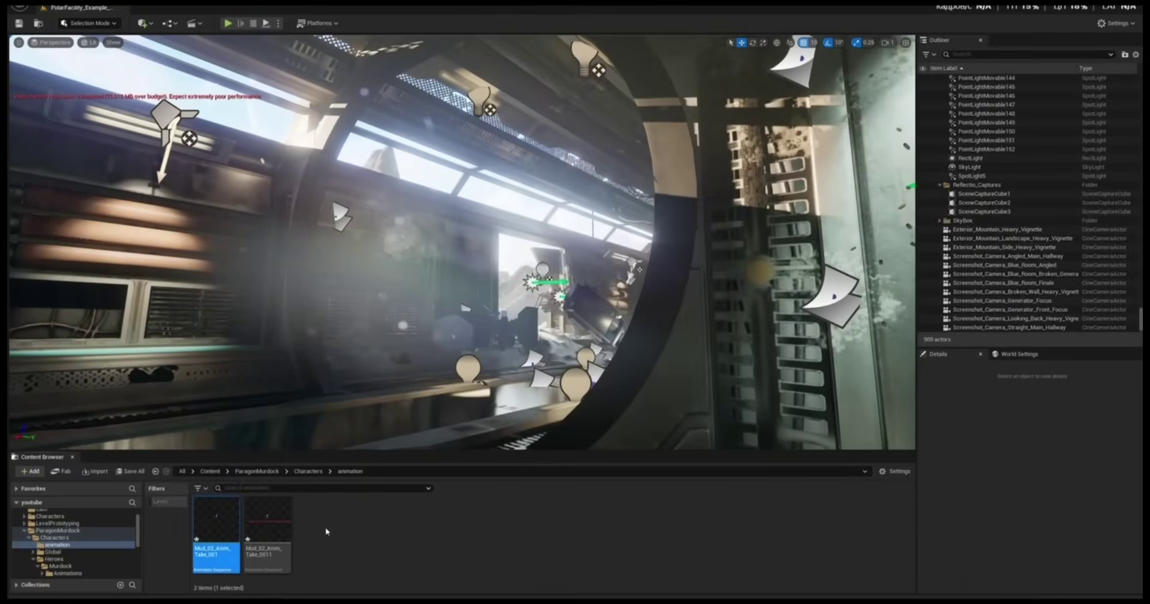
# - Create a new folder named my_seq inside the Polar content folder
pyautogui.doubleClick(103, 528)
pyautogui.click(24, 537)
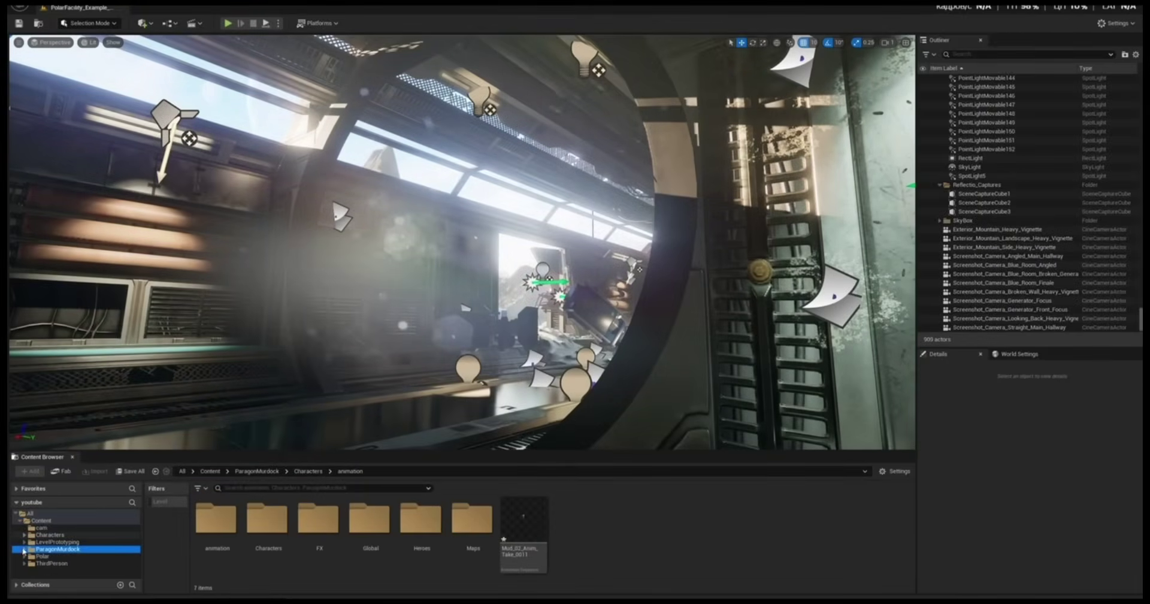
pyautogui.click(131, 557)
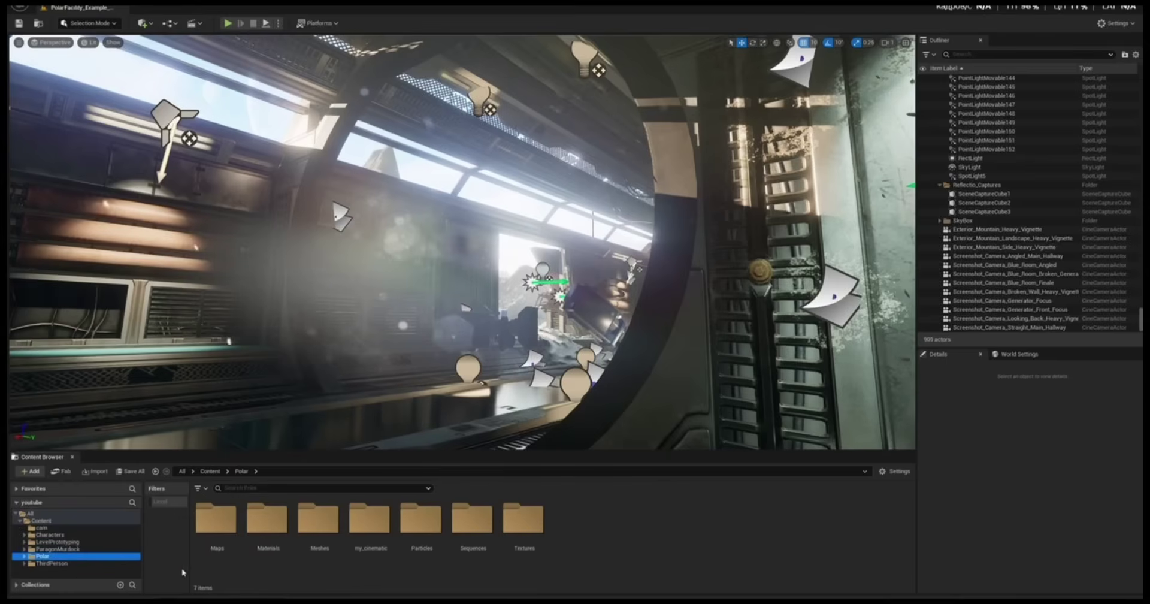
pyautogui.rightClick(621, 520)
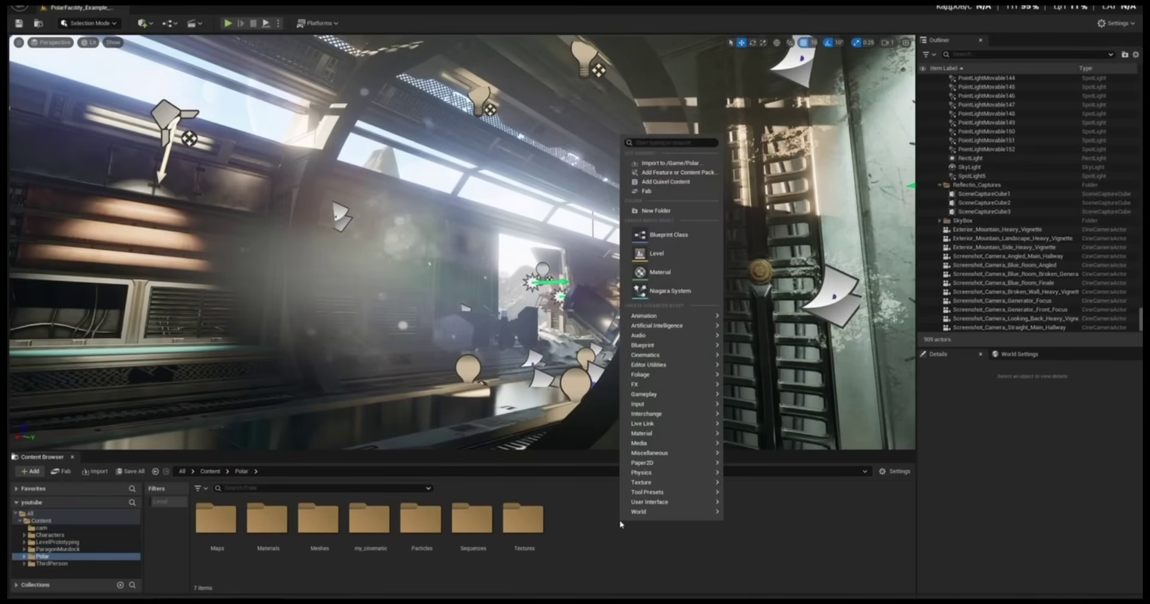
pyautogui.click(652, 211)
pyautogui.write('my_fo')
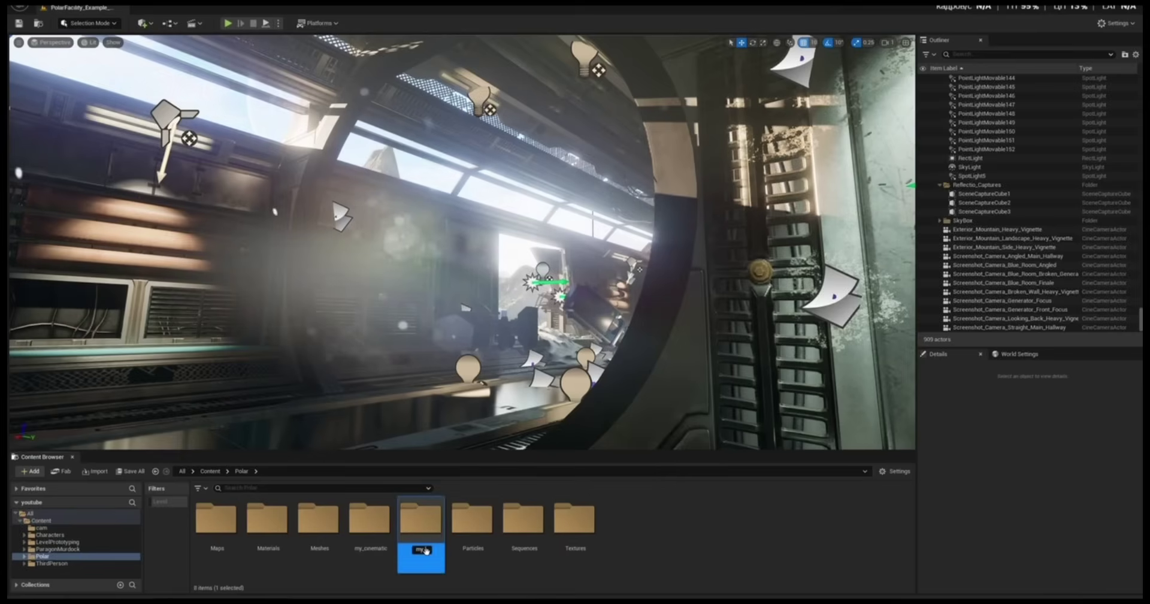
pyautogui.write('q')
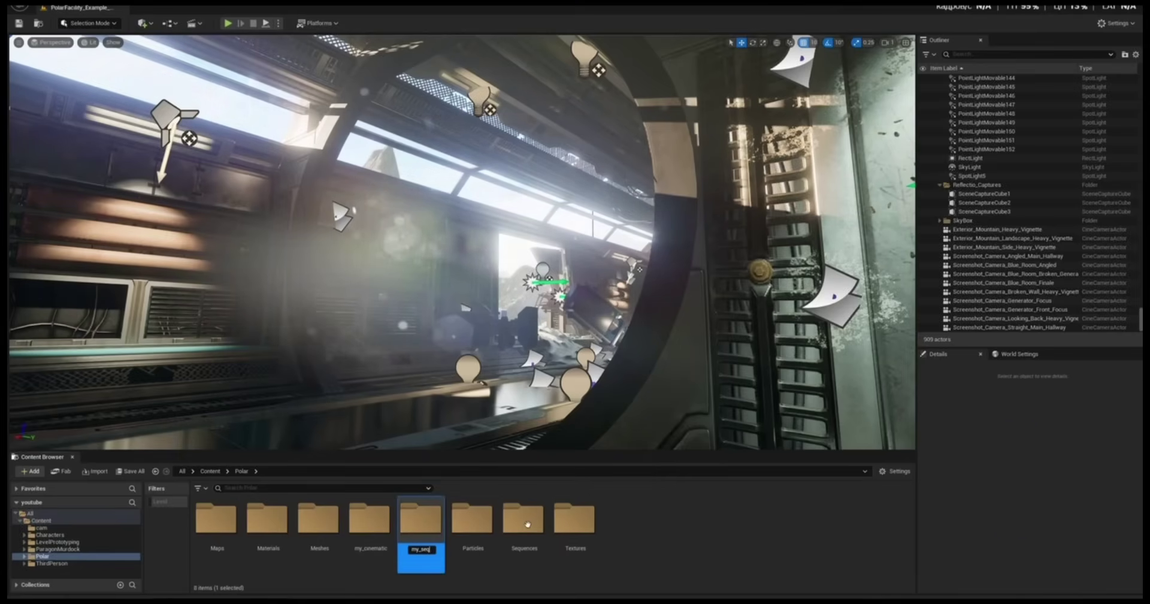
# - Create a Level Sequence named 001 inside the my_seq folder
pyautogui.doubleClick(428, 531)
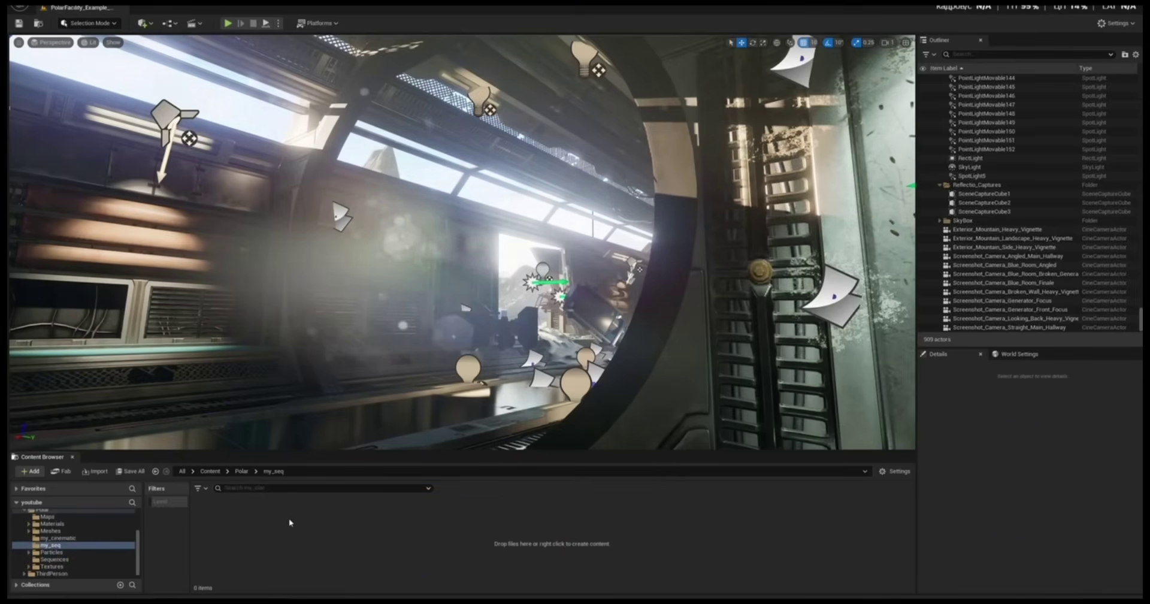
pyautogui.rightClick(290, 524)
pyautogui.moveTo(284, 512)
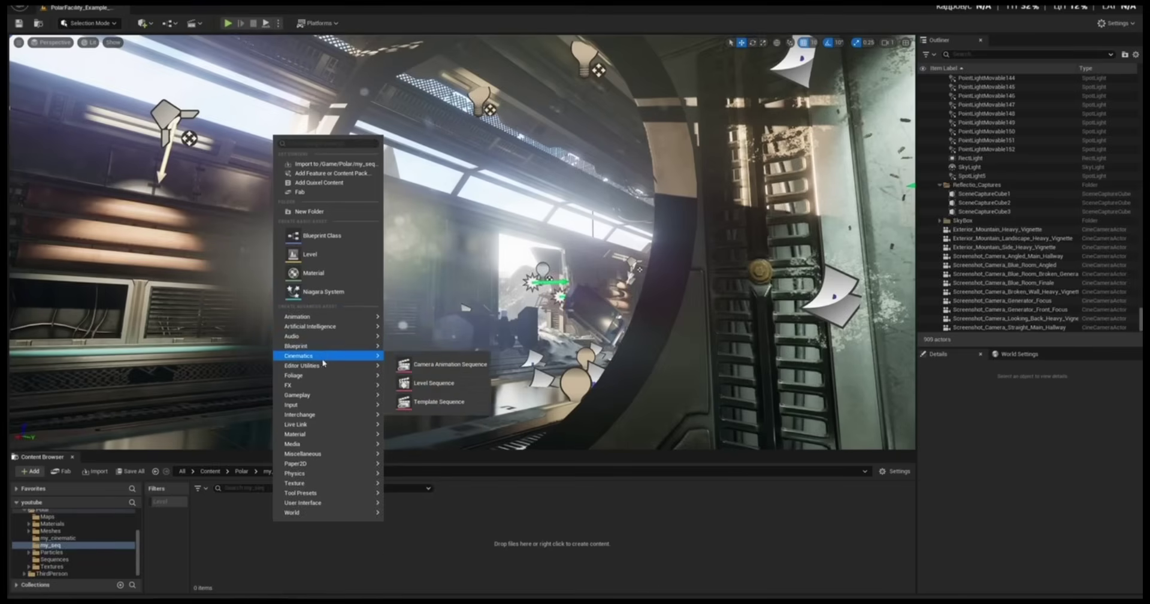
pyautogui.moveTo(375, 358)
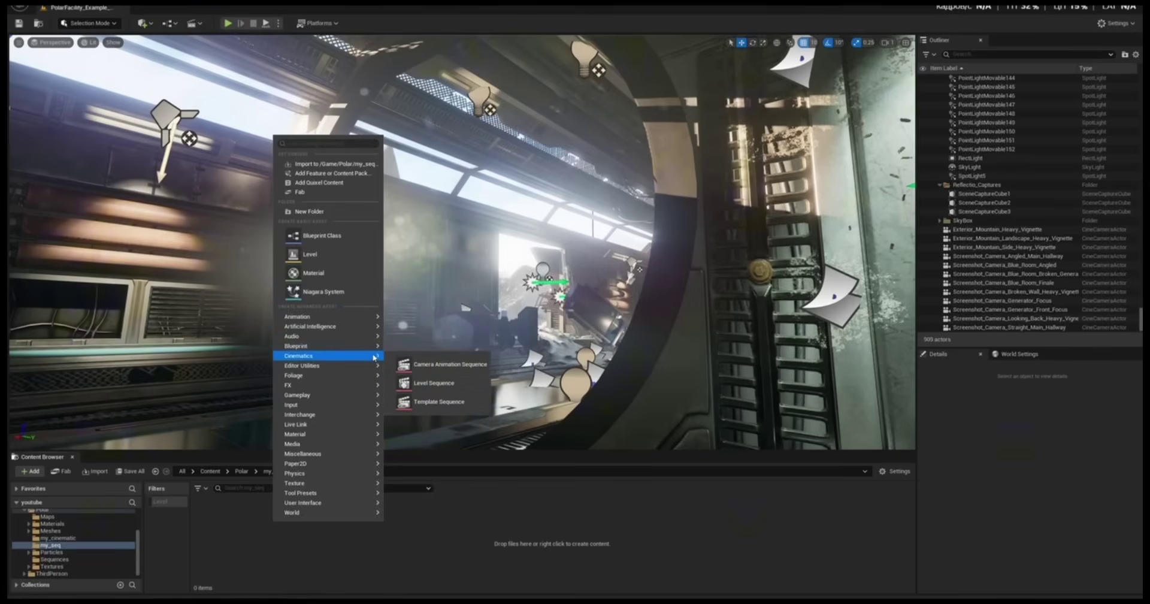
pyautogui.click(423, 381)
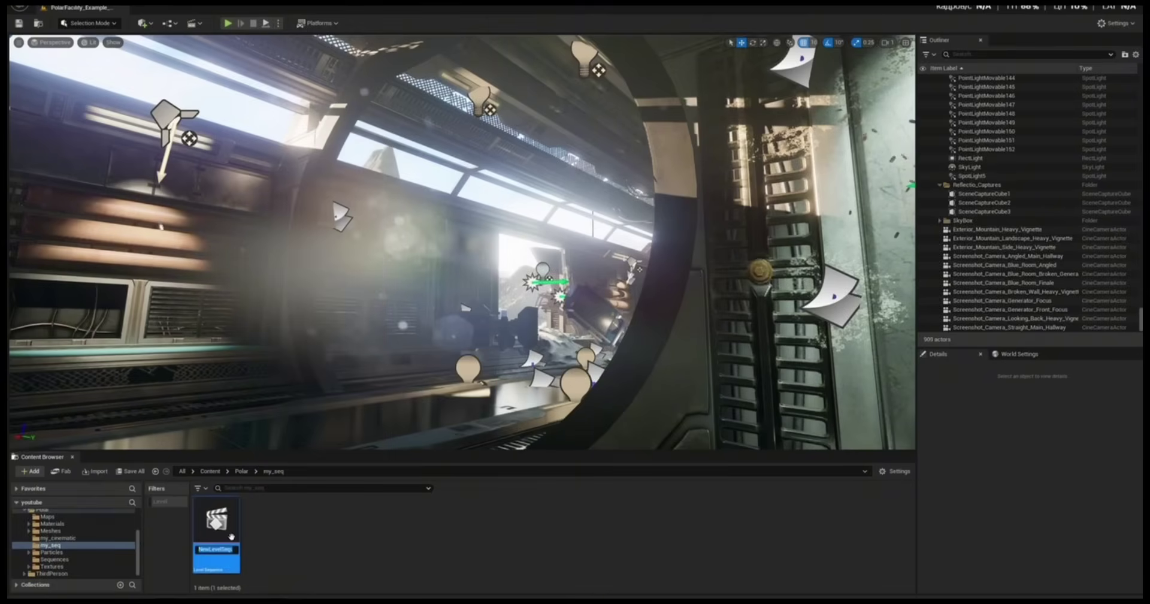
pyautogui.write('001')
pyautogui.press('Return')
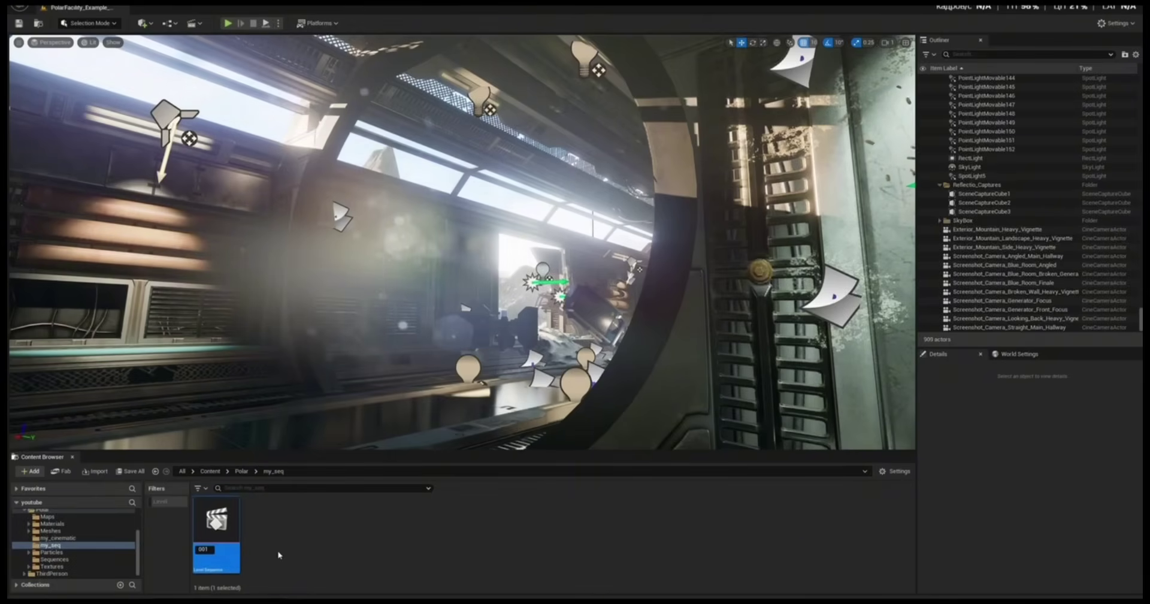
# - Open level sequence 001 in Sequencer and place a Cine Camera Actor in the level
pyautogui.doubleClick(218, 524)
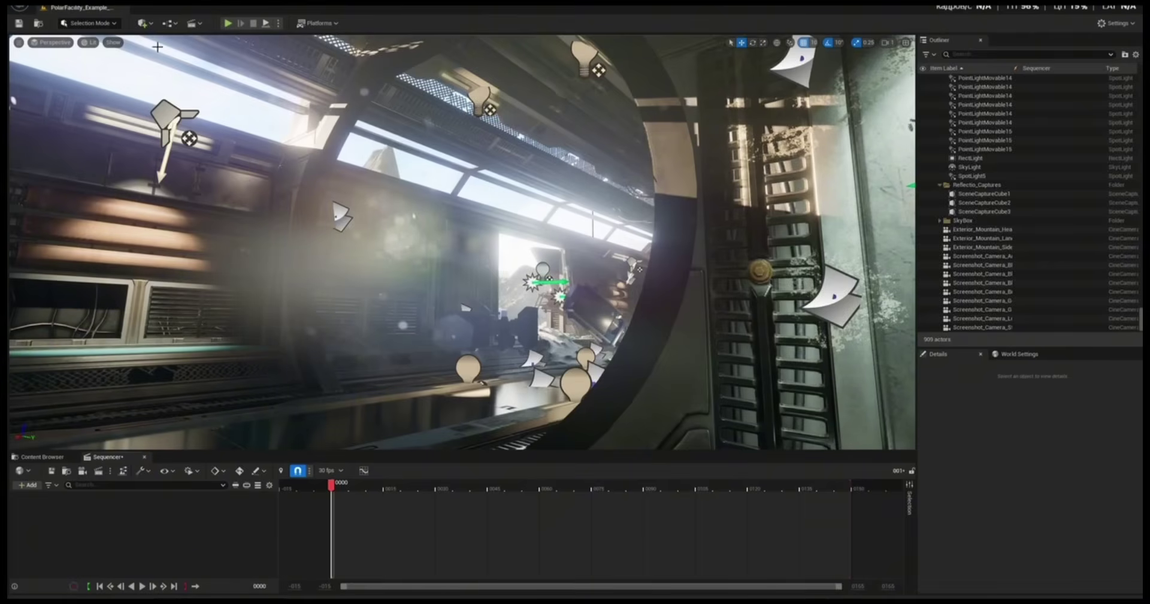
pyautogui.click(145, 24)
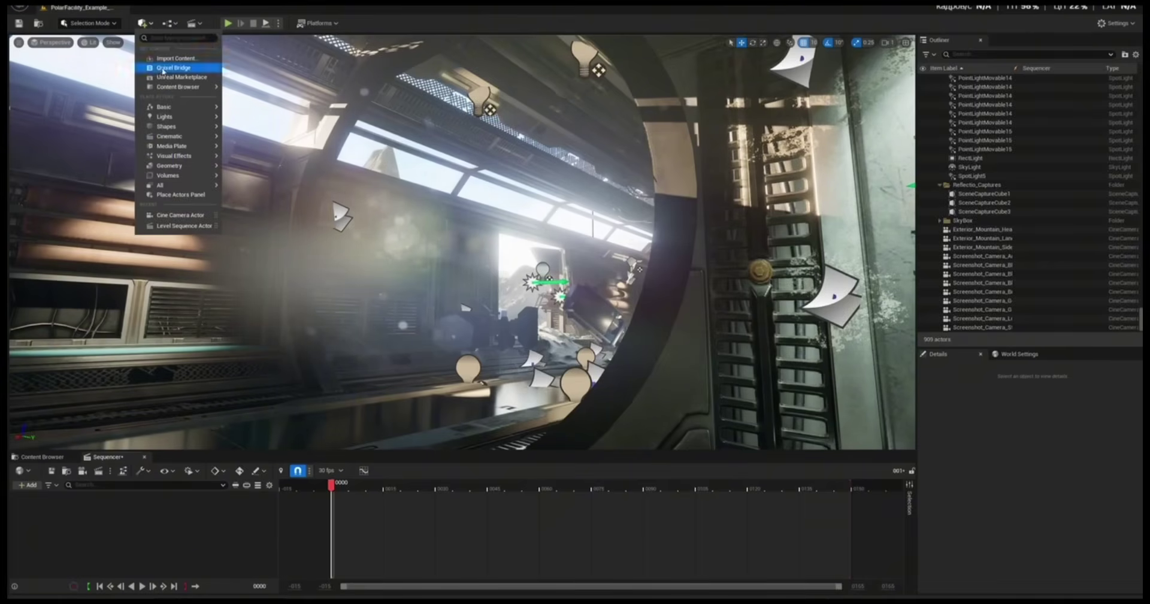
pyautogui.moveTo(176, 138)
pyautogui.click(268, 151)
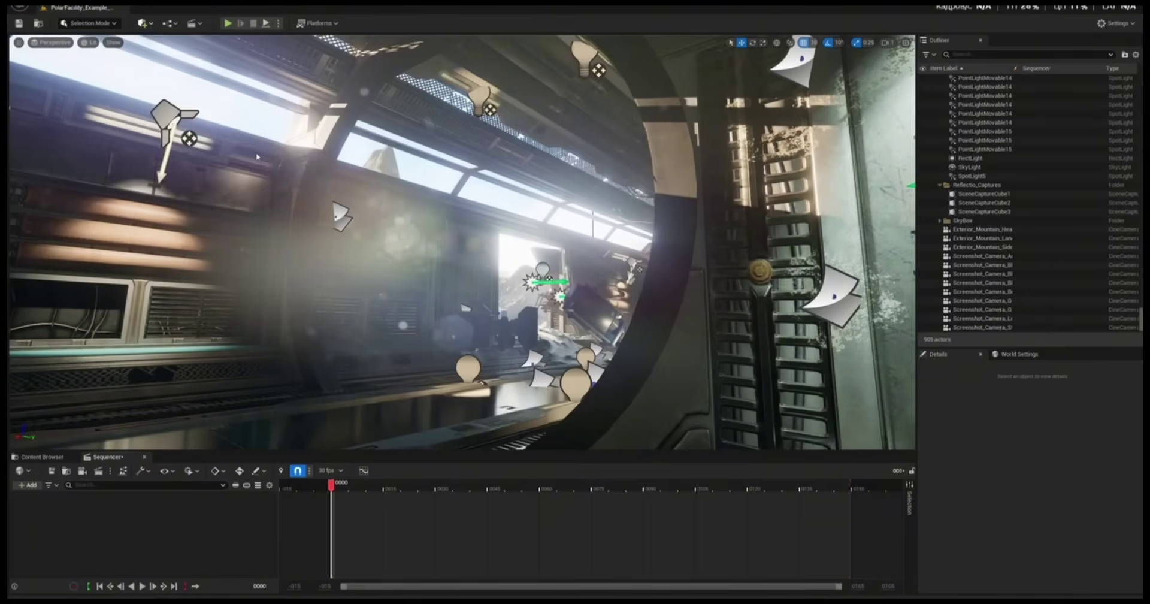
# - Add the CineCameraActor to the level sequence as a track and scrub the timeline, ending at frame 1
pyautogui.click(954, 232)
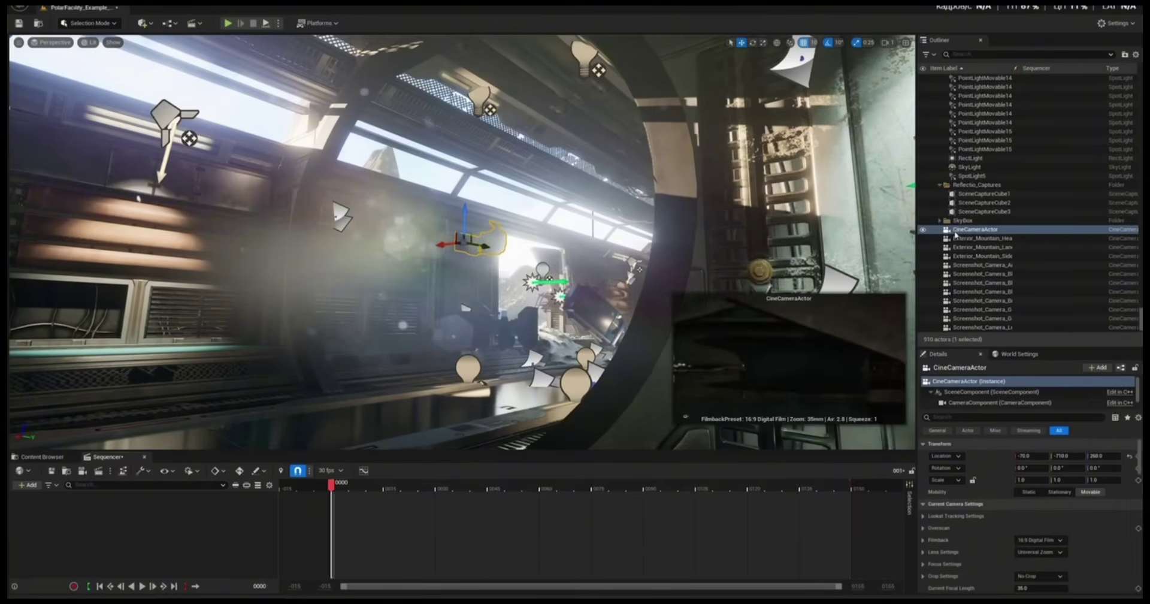
pyautogui.moveTo(948, 233); pyautogui.dragTo(140, 508)
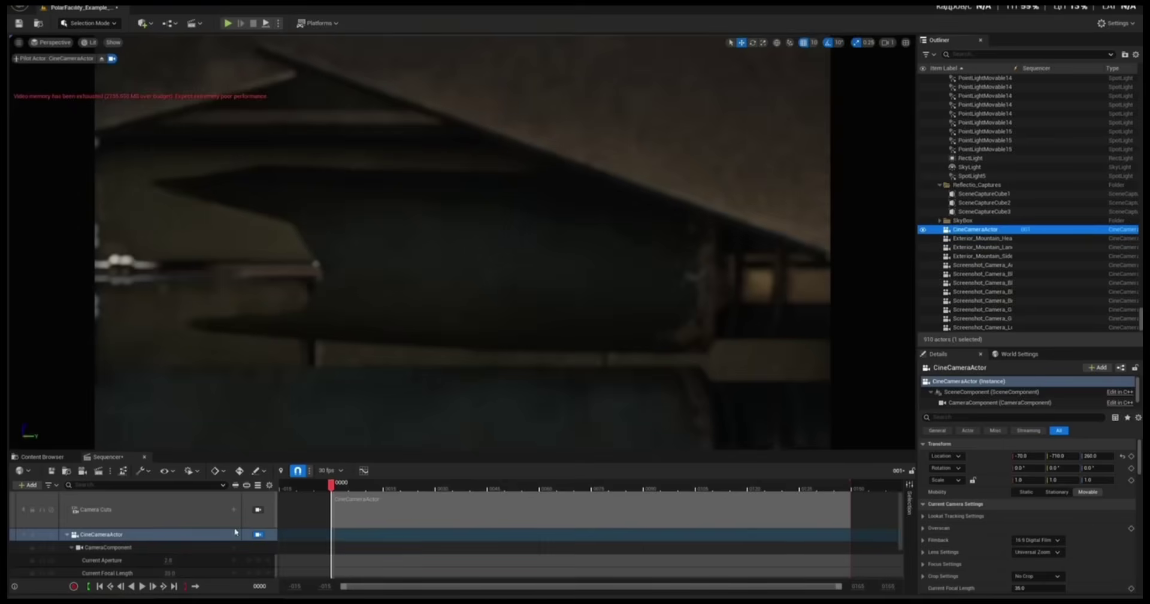
pyautogui.moveTo(332, 484); pyautogui.dragTo(564, 484)
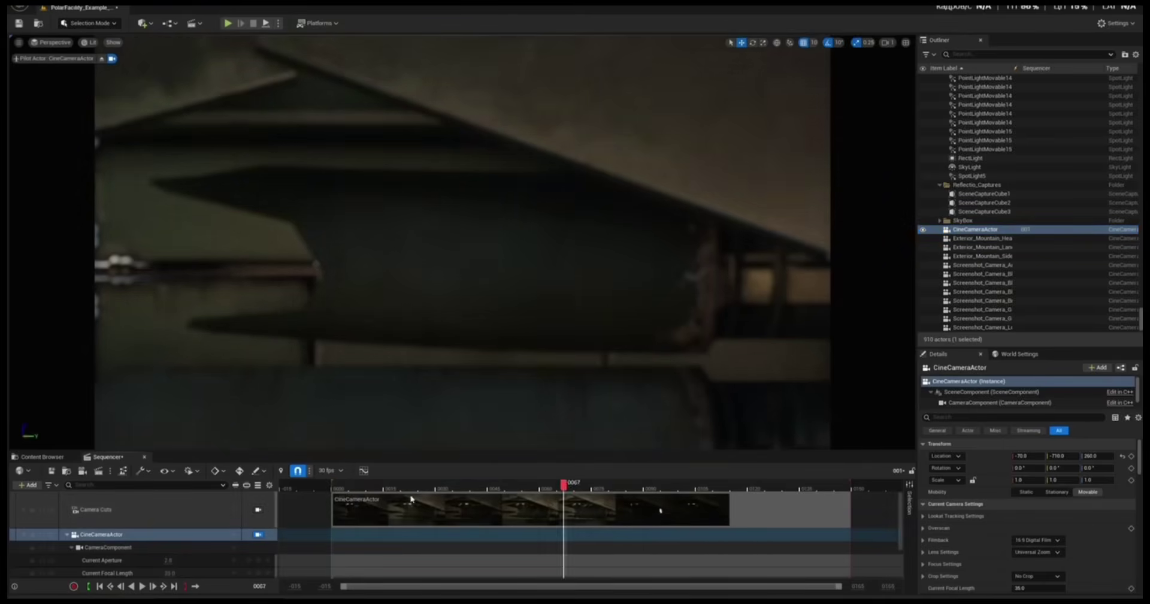
pyautogui.press('Up')
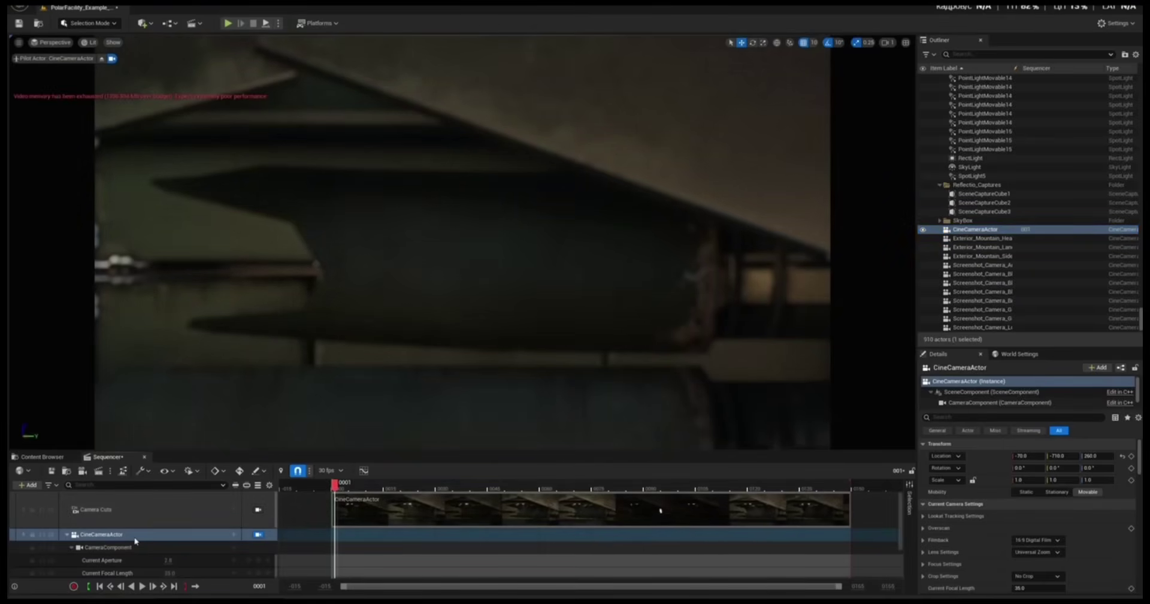
# - Rename the CineCameraActor track in the sequence to cam_01, matching the exported camera's FBX file name
pyautogui.hotkey('alt', 'Tab')
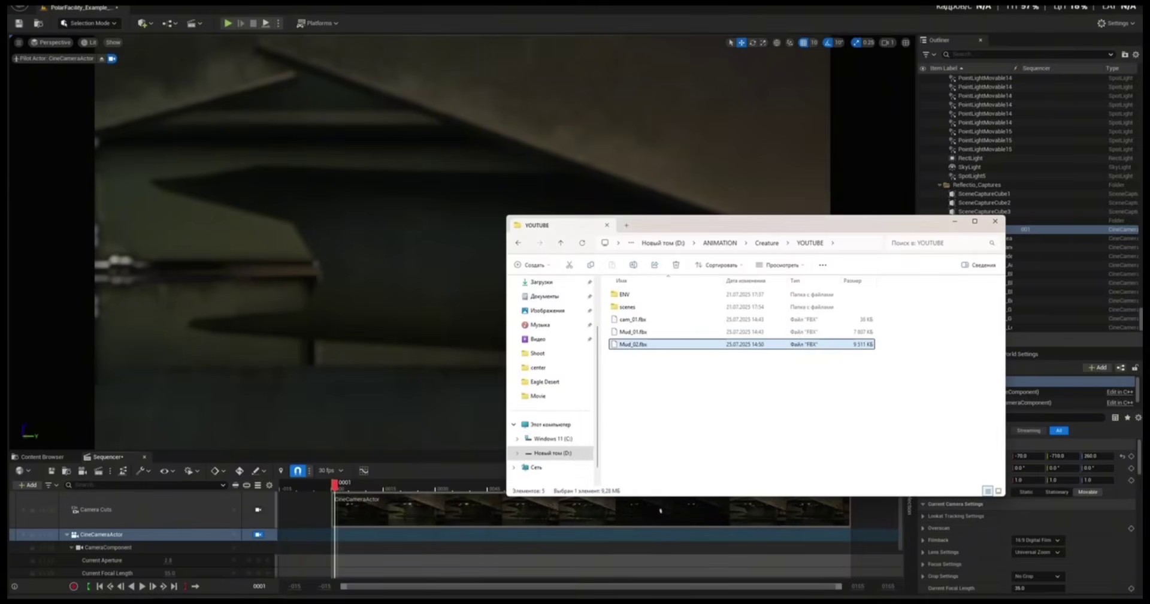
pyautogui.click(619, 319)
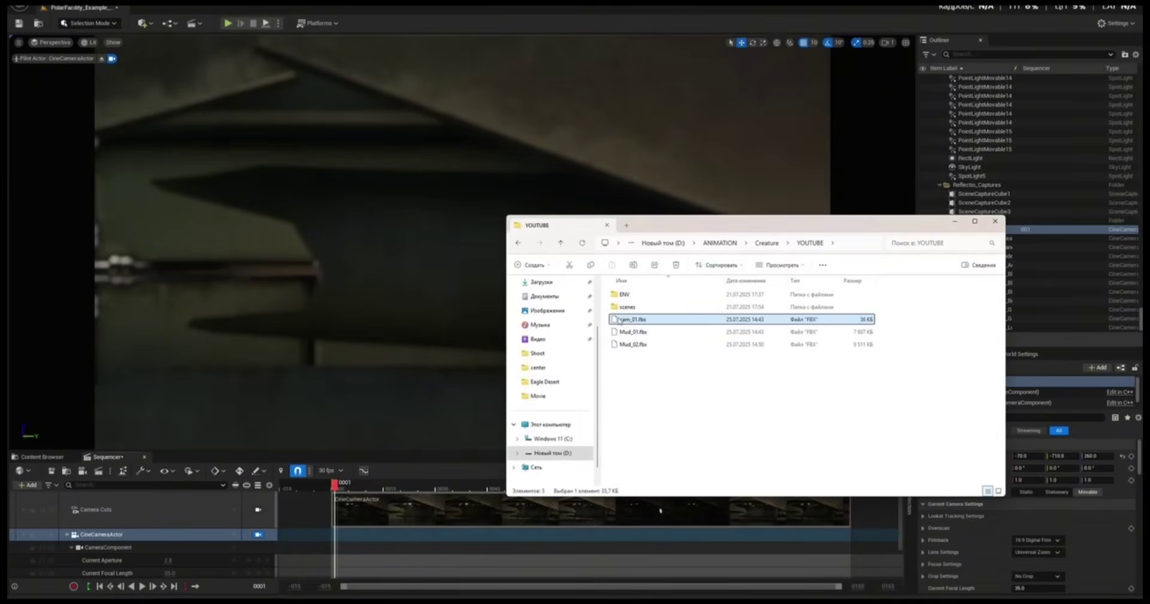
pyautogui.rightClick(636, 322)
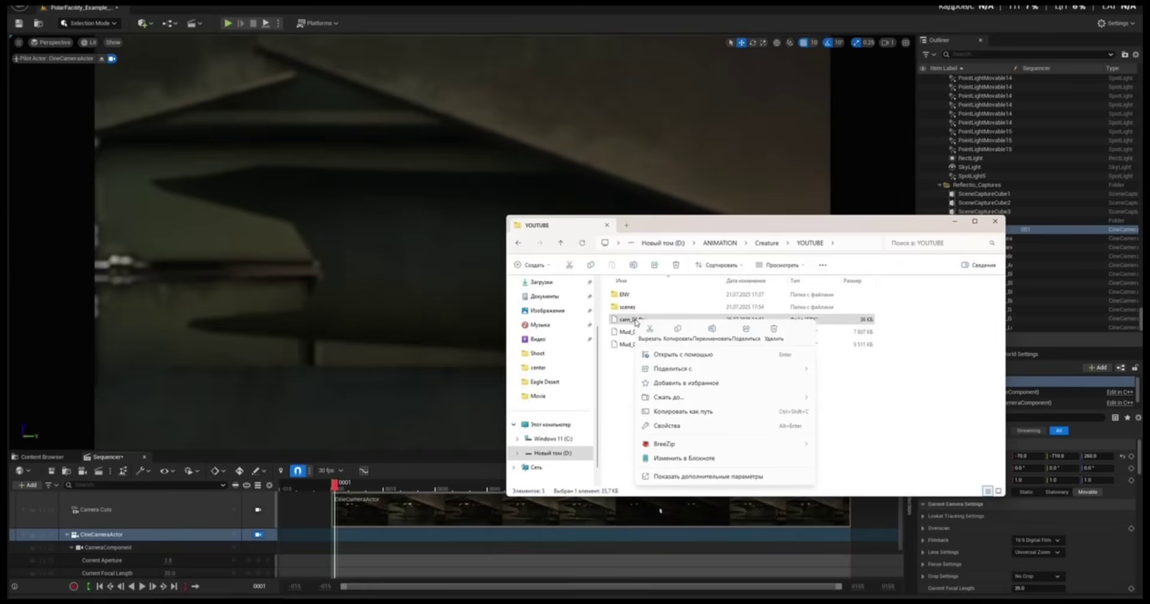
pyautogui.click(711, 331)
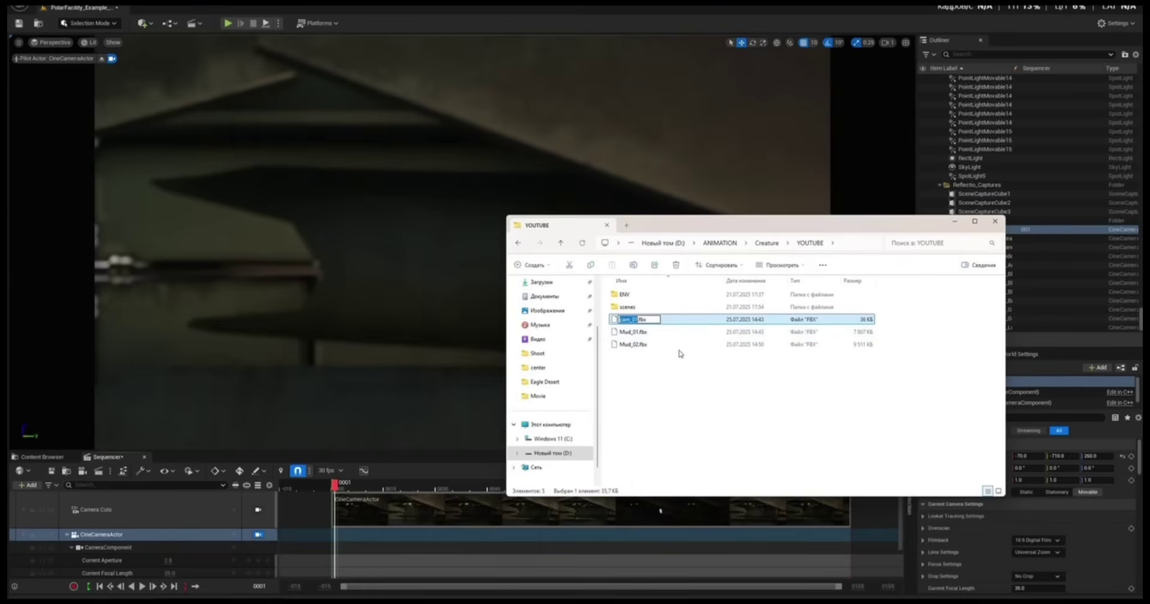
pyautogui.click(126, 539)
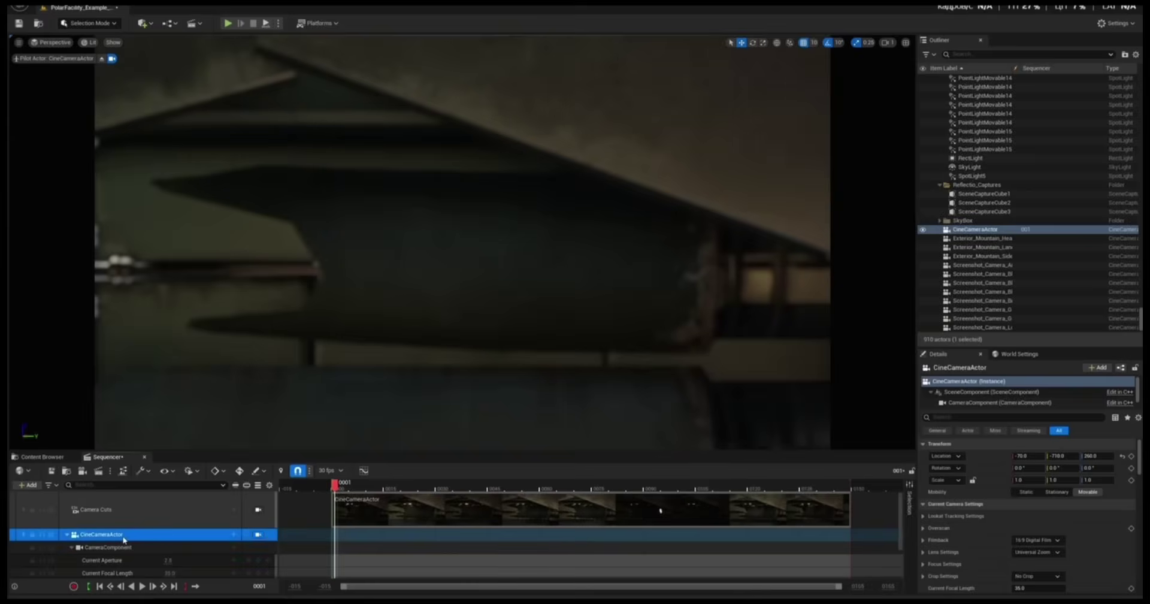
pyautogui.doubleClick(120, 541)
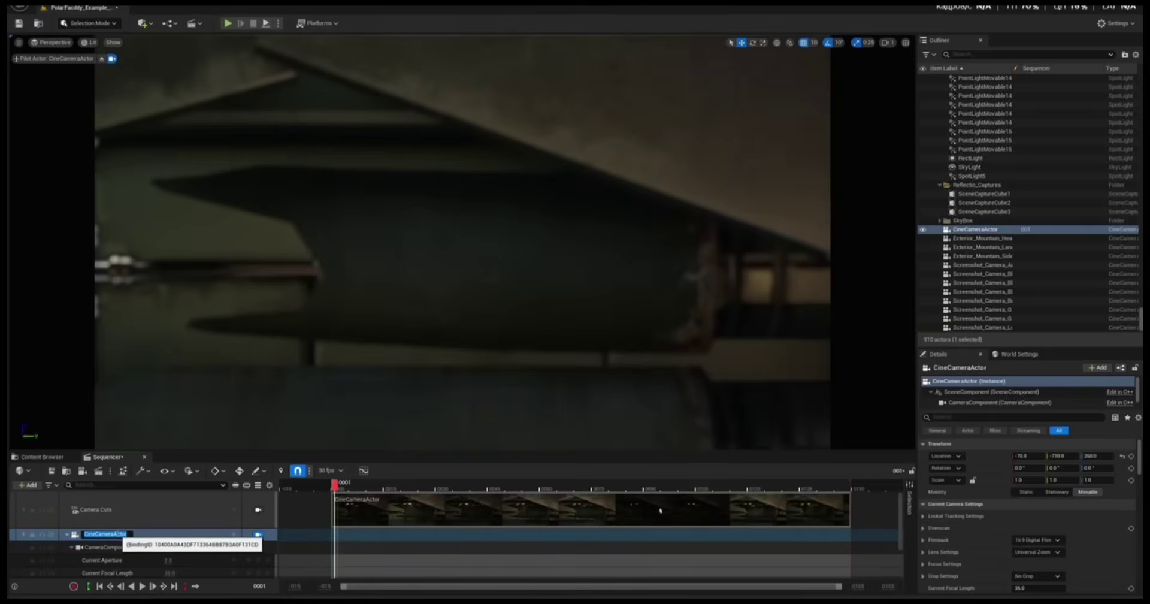
pyautogui.write('cam_01')
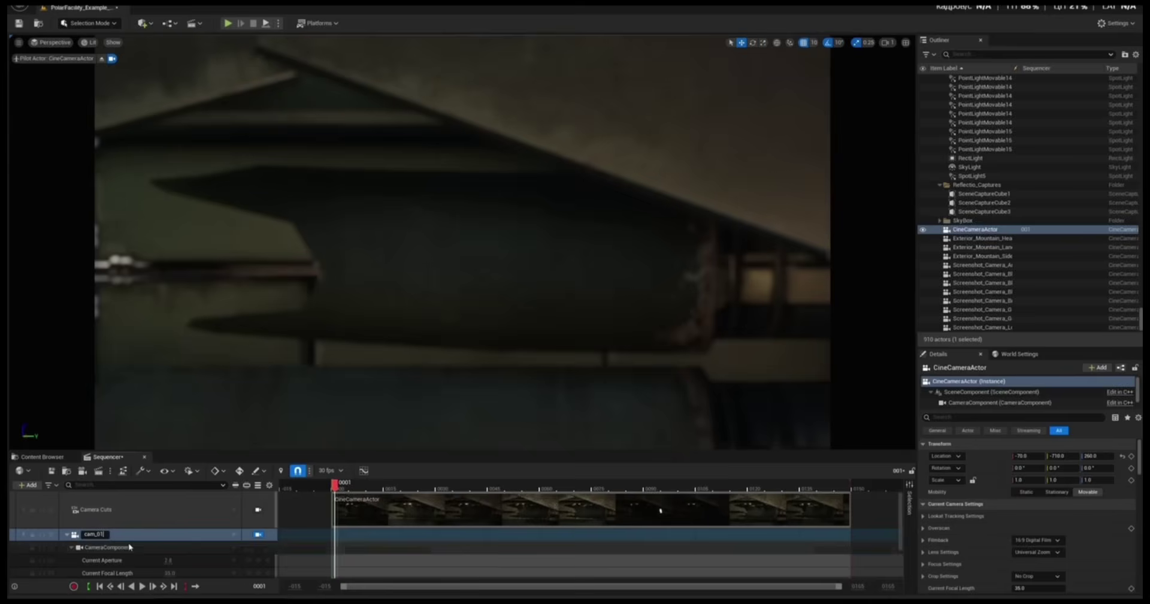
pyautogui.press('Return')
# - Import cam_01.fbx into the level sequence with the existing FBX import options and scrub the timeline to check the camera motion
pyautogui.rightClick(133, 201)
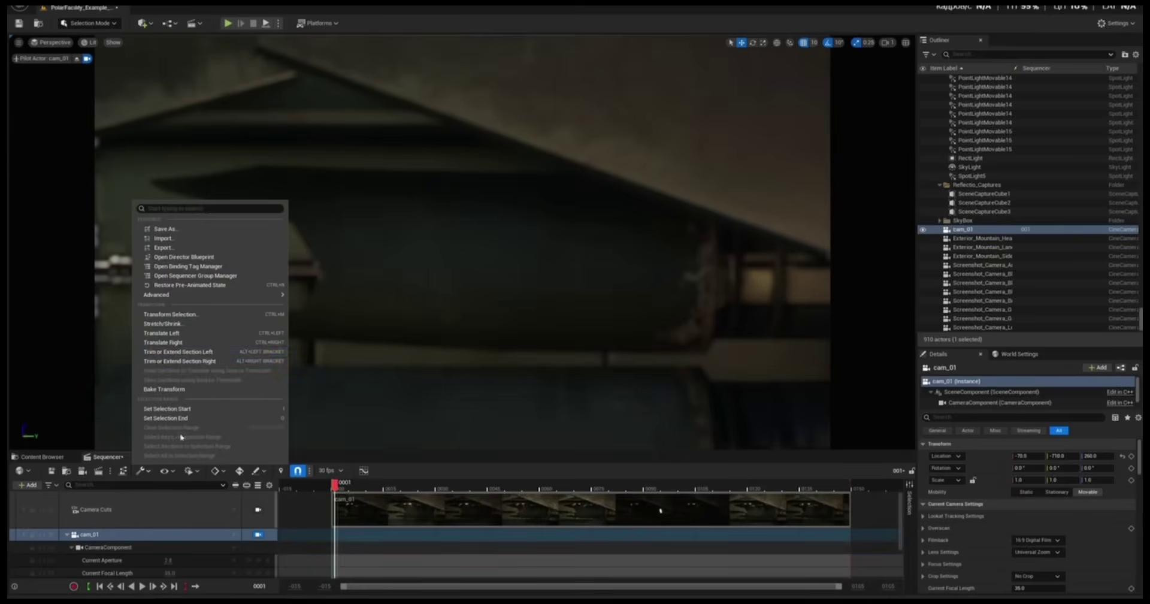
pyautogui.click(202, 238)
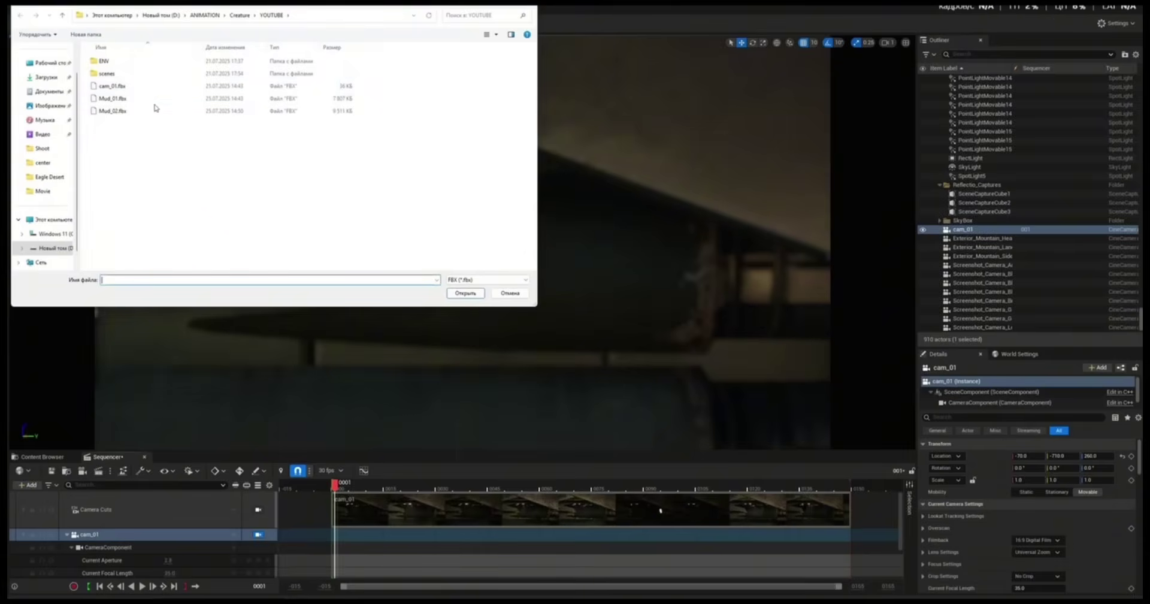
pyautogui.click(144, 87)
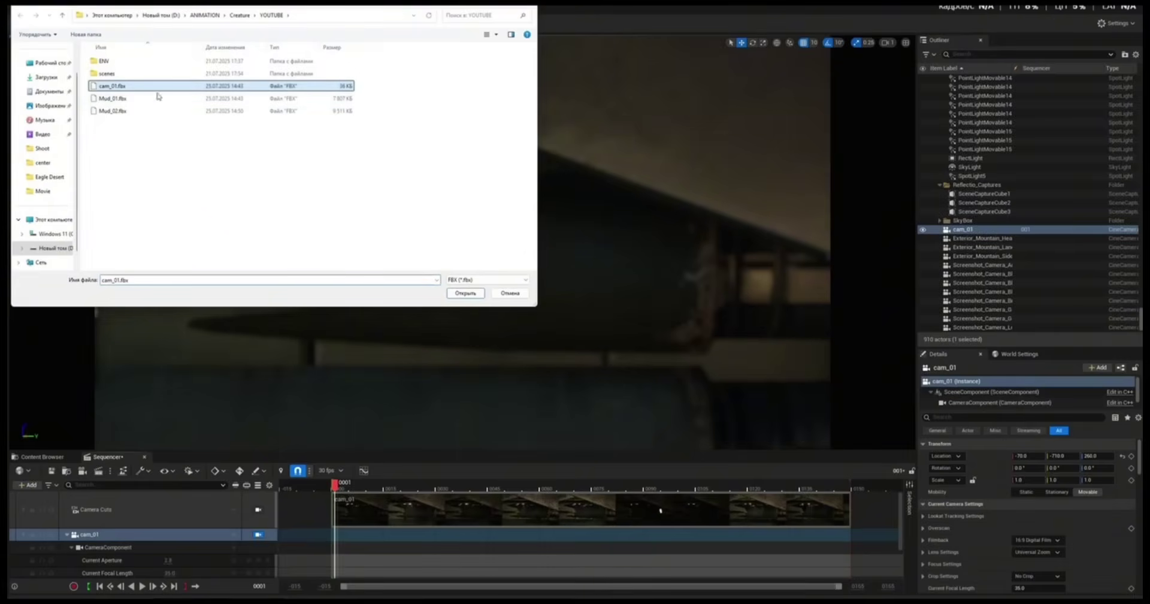
pyautogui.click(453, 292)
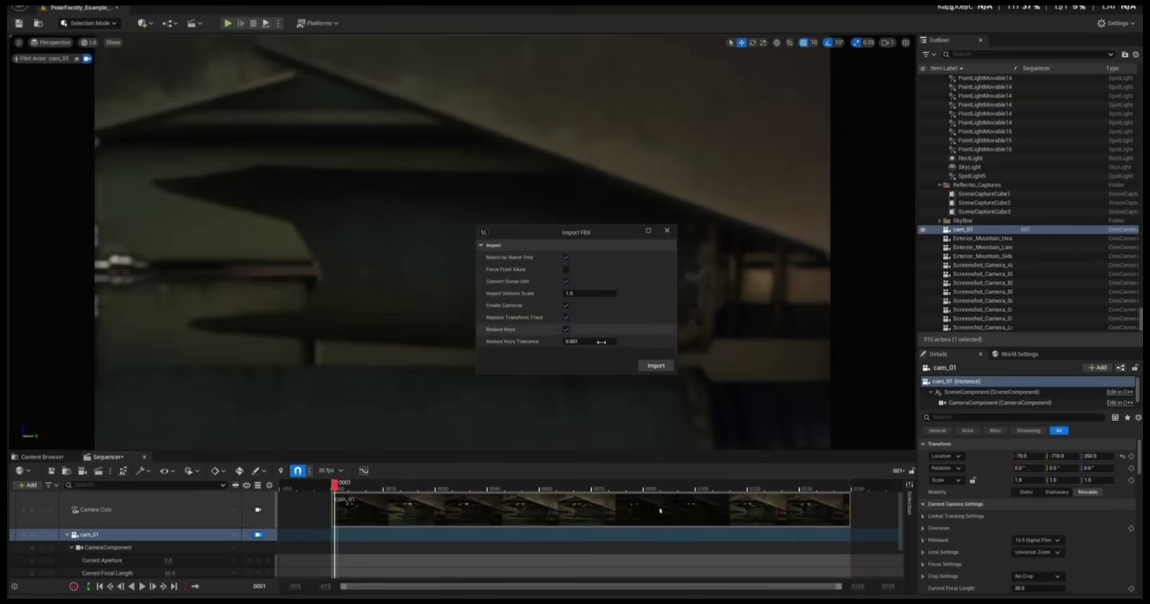
pyautogui.click(656, 365)
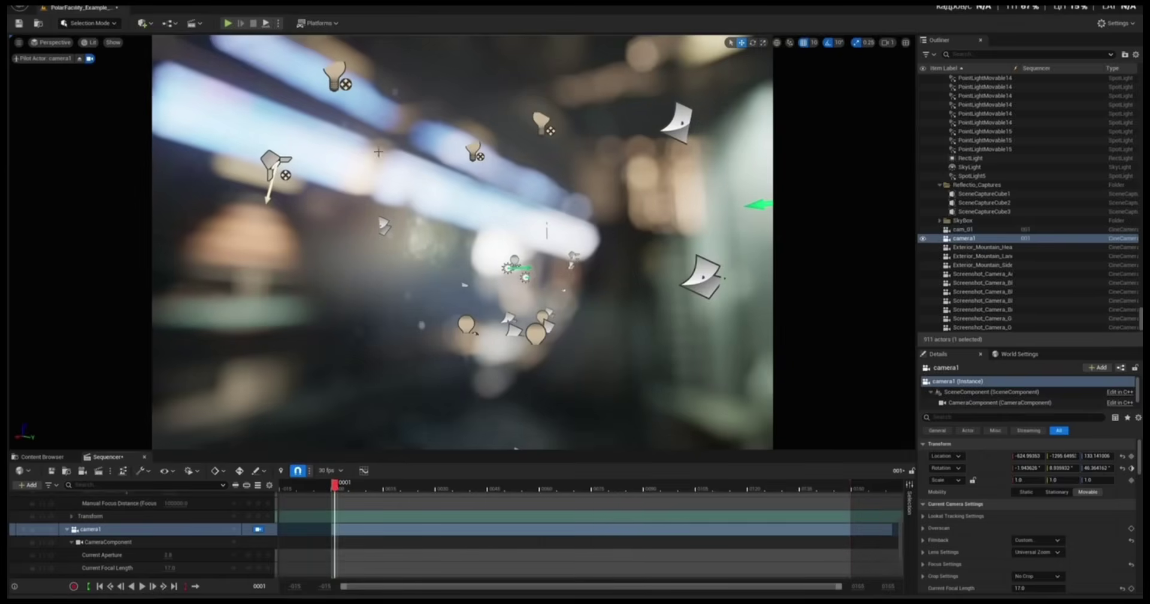
pyautogui.click(349, 488)
pyautogui.moveTo(367, 493); pyautogui.dragTo(845, 503)
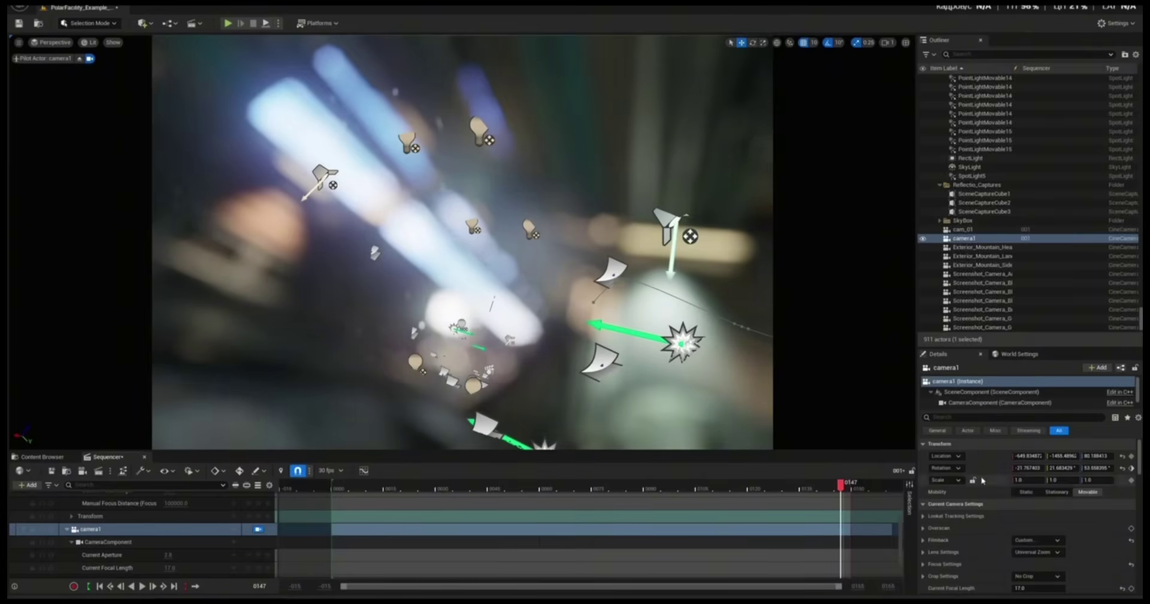
# - Set camera1's focus method to Do Not Override and play the sequence from near its start
pyautogui.click(924, 527)
pyautogui.scroll(-2, 925, 531)
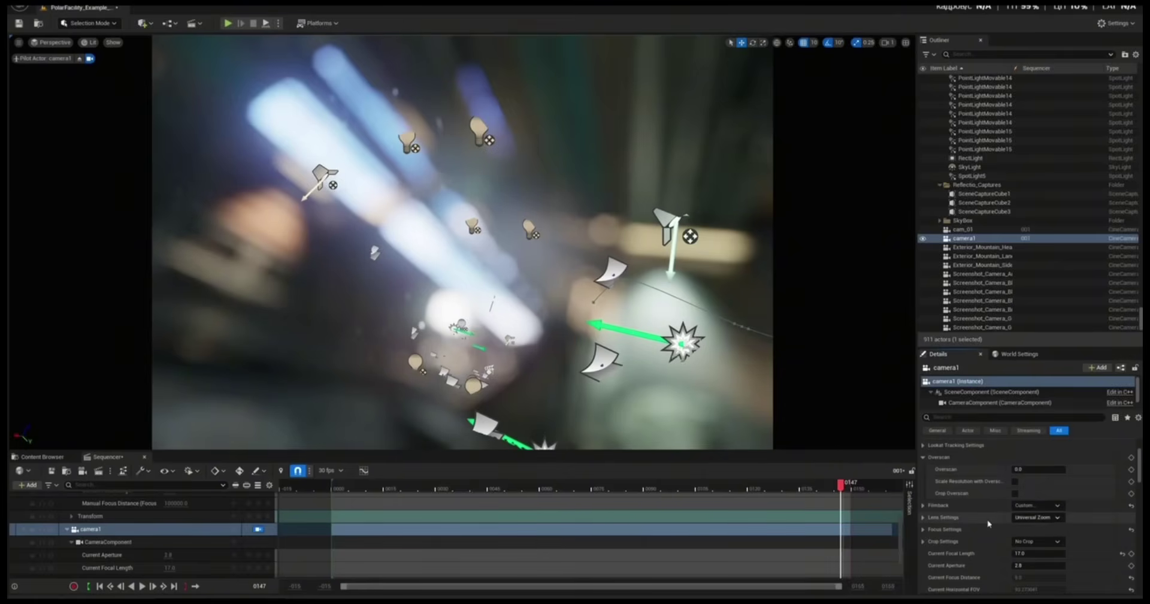
pyautogui.scroll(-2, 1074, 521)
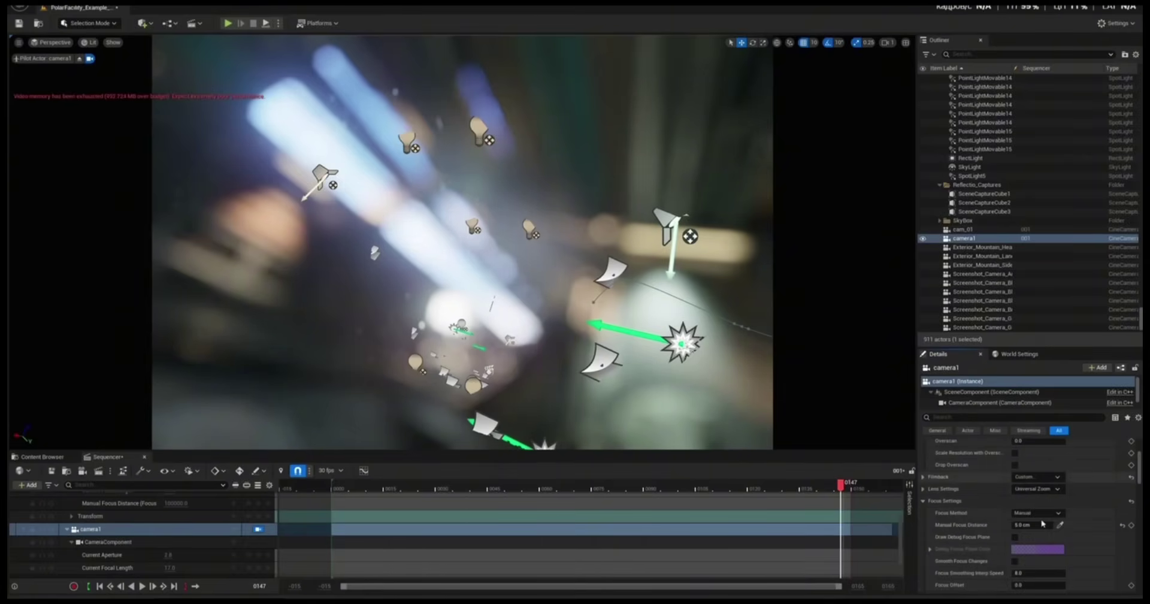
pyautogui.click(1038, 513)
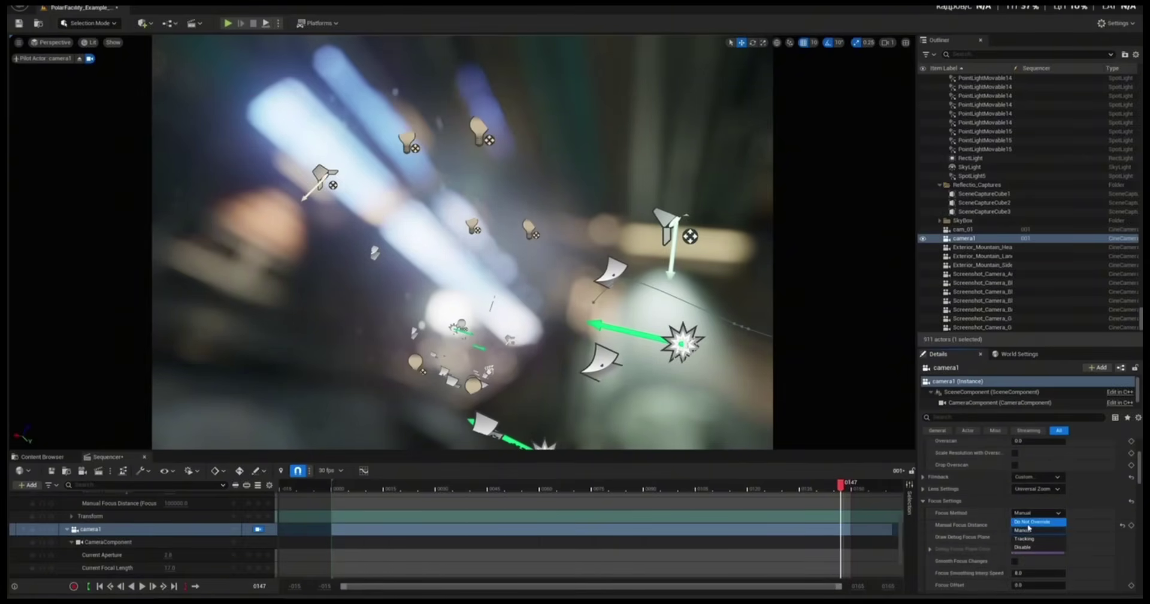
pyautogui.click(1029, 521)
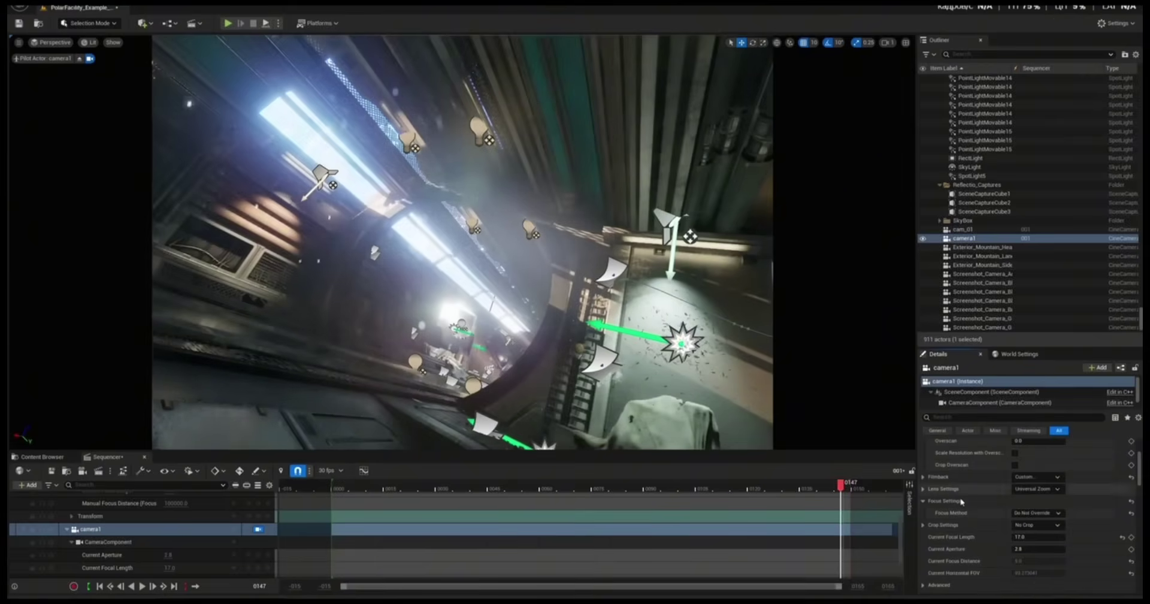
pyautogui.click(344, 489)
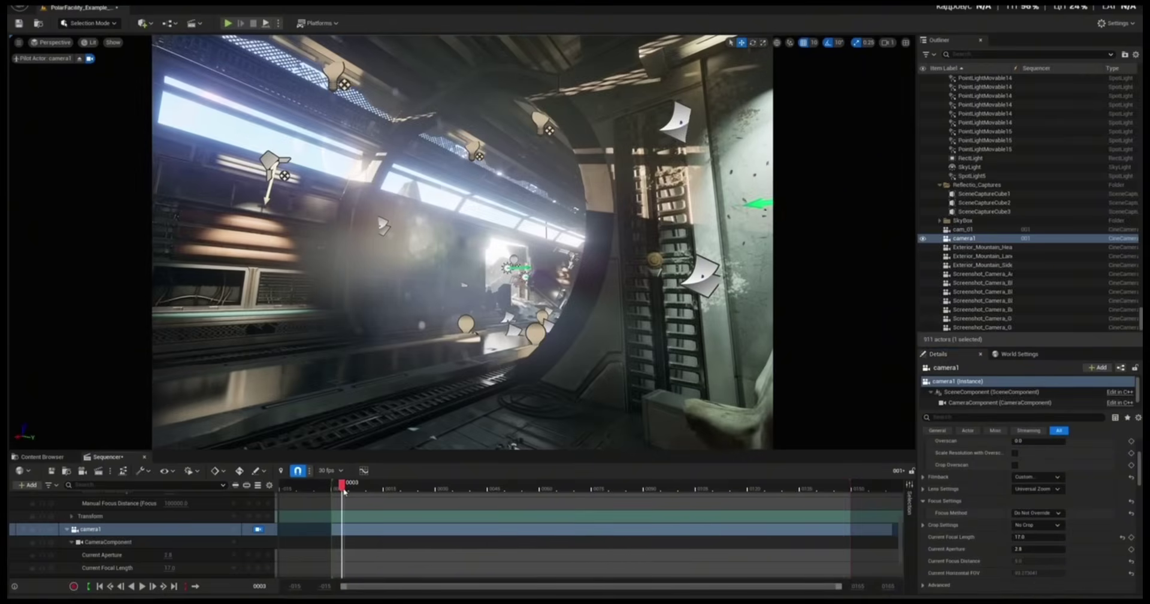
pyautogui.click(142, 589)
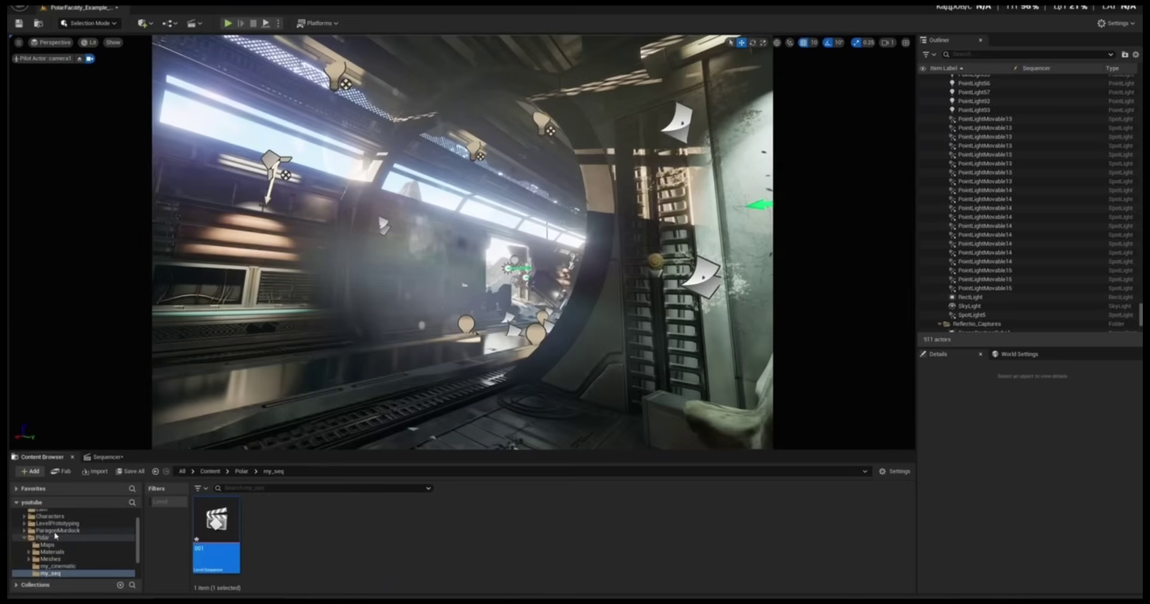
# - Place the Murdock skeletal mesh from the ParagonMurdock Meshes folder in the level and reset its location to 0, 0, 0
pyautogui.click(55, 530)
pyautogui.doubleClick(216, 520)
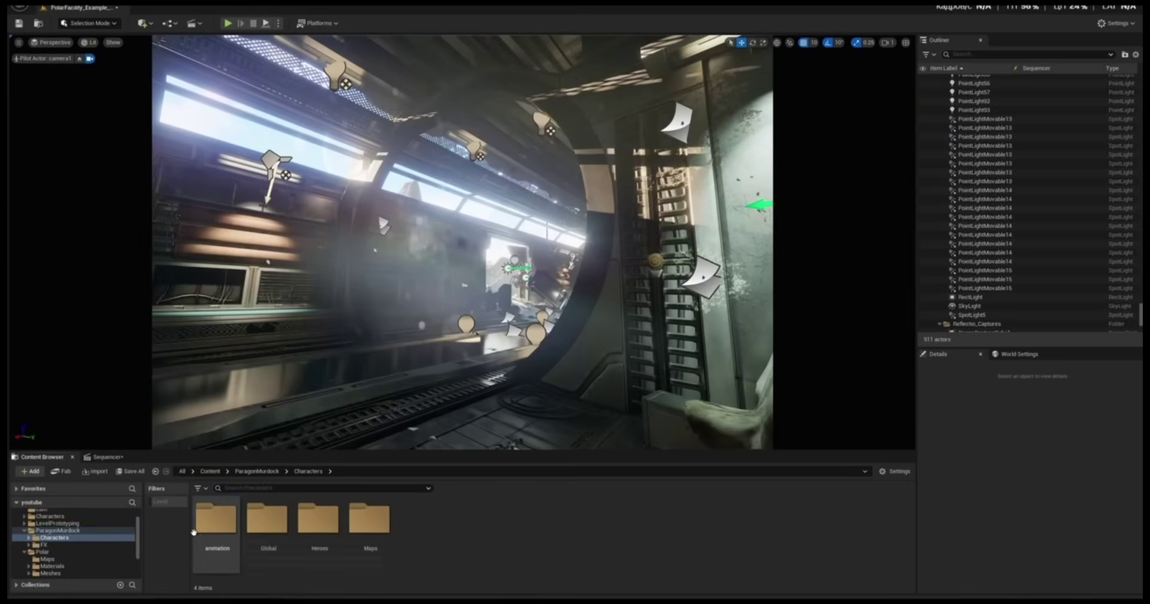
pyautogui.doubleClick(317, 521)
pyautogui.doubleClick(215, 519)
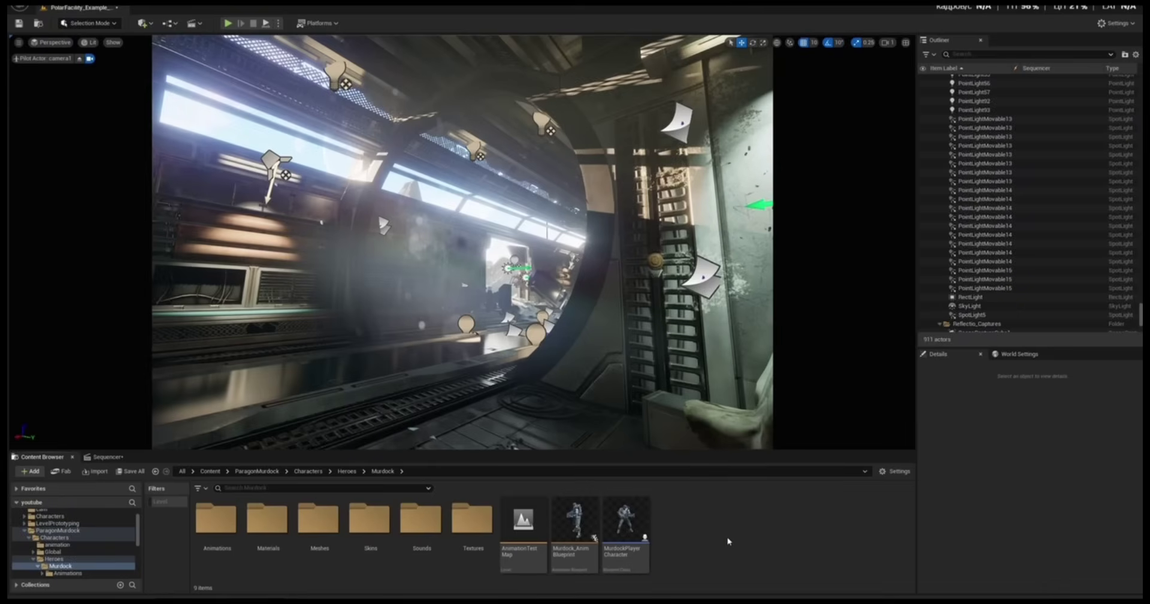
pyautogui.doubleClick(319, 519)
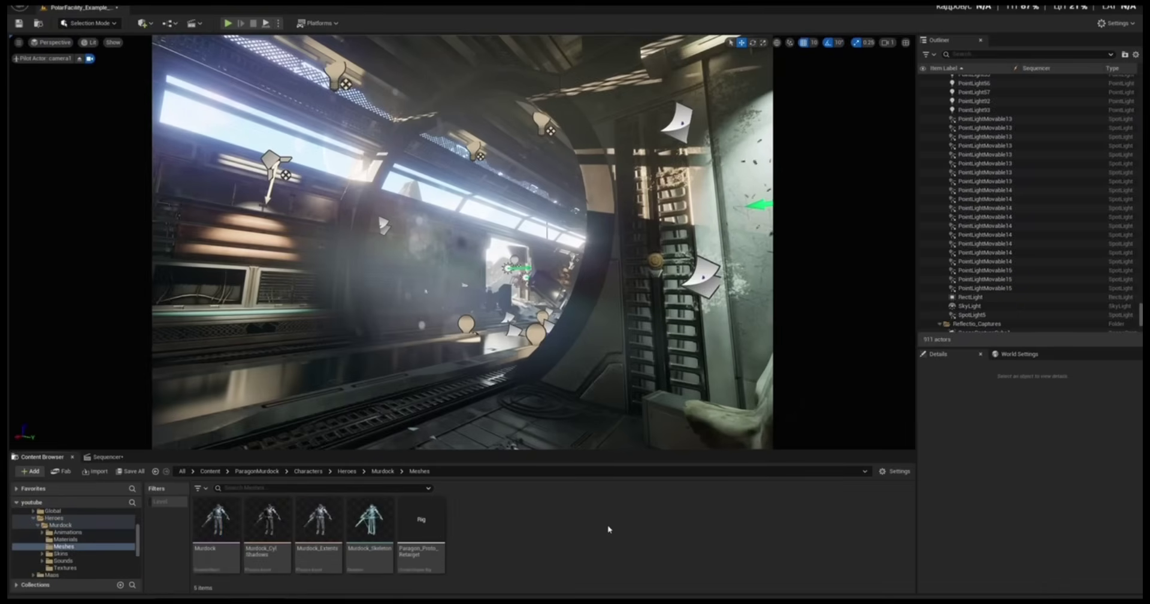
pyautogui.click(206, 519)
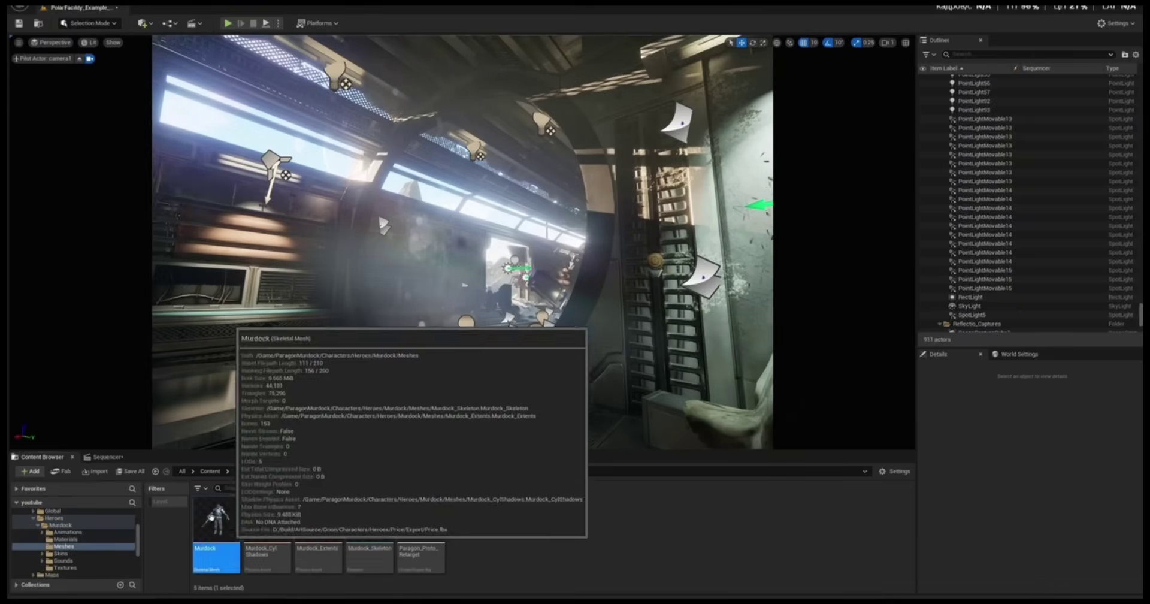
pyautogui.moveTo(211, 538); pyautogui.dragTo(477, 339)
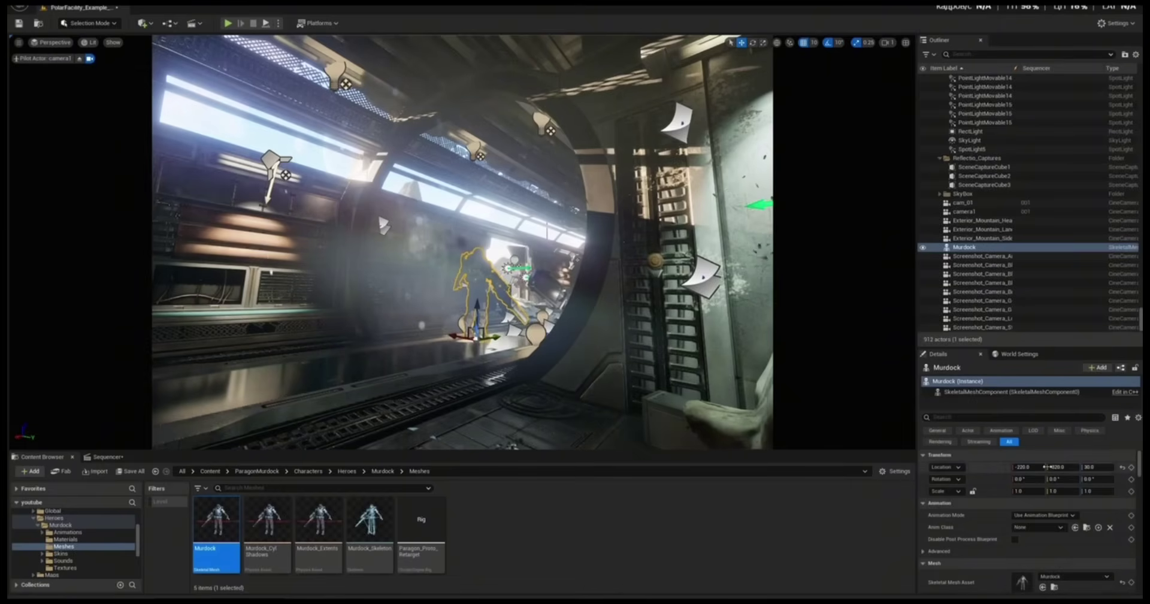
pyautogui.click(1122, 470)
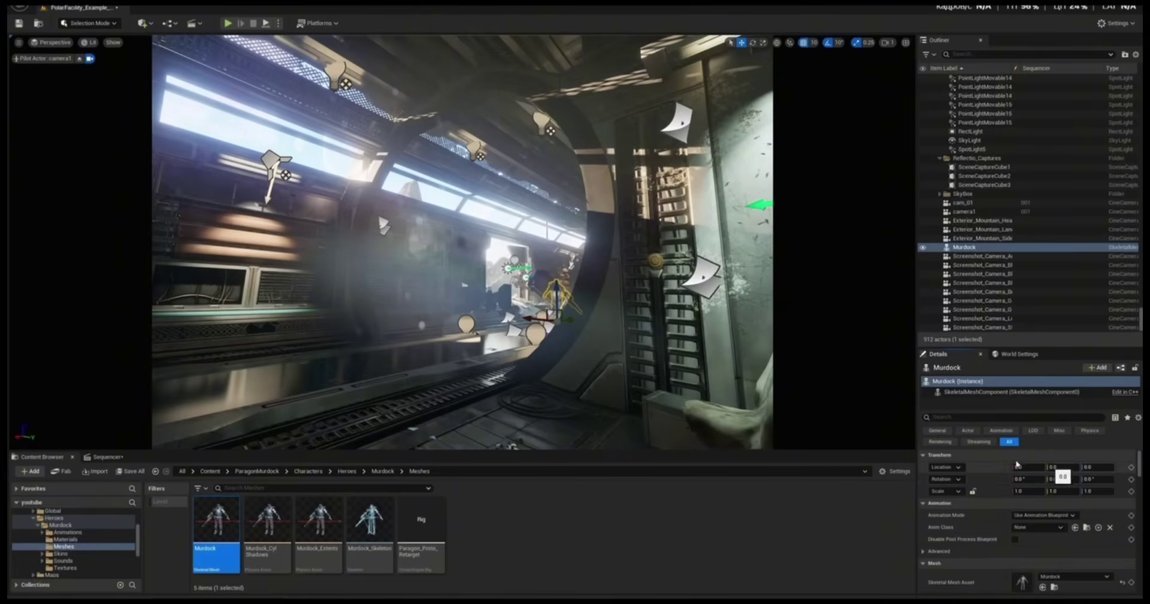
# - Add the Murdock actor to level sequence 001 as a track
pyautogui.click(107, 457)
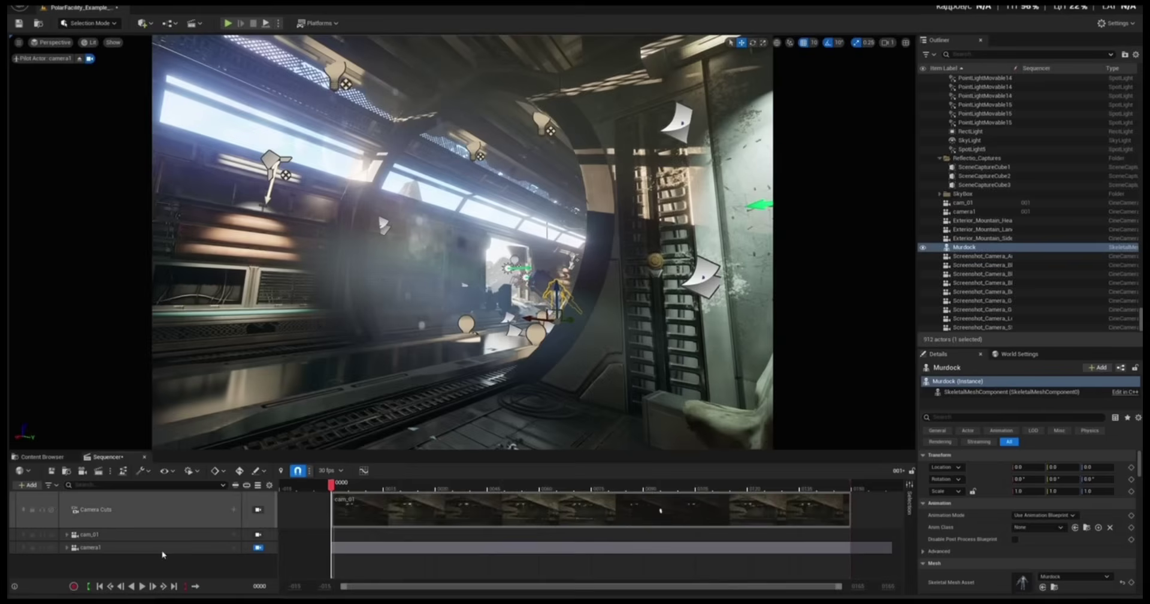
pyautogui.moveTo(964, 247); pyautogui.dragTo(384, 474)
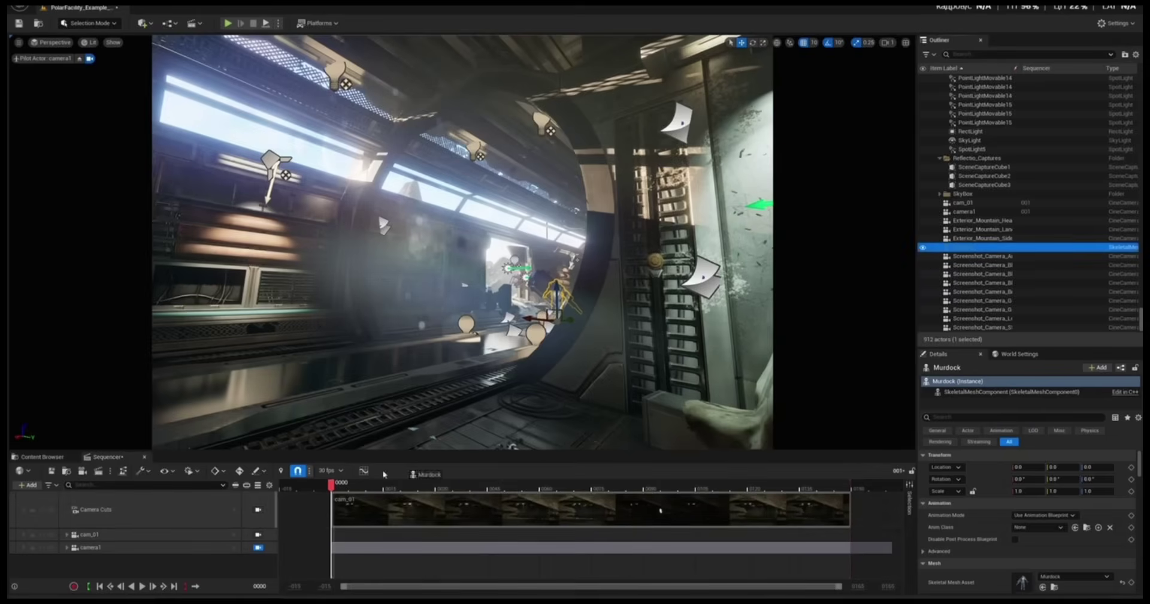
pyautogui.moveTo(154, 566); pyautogui.dragTo(156, 567)
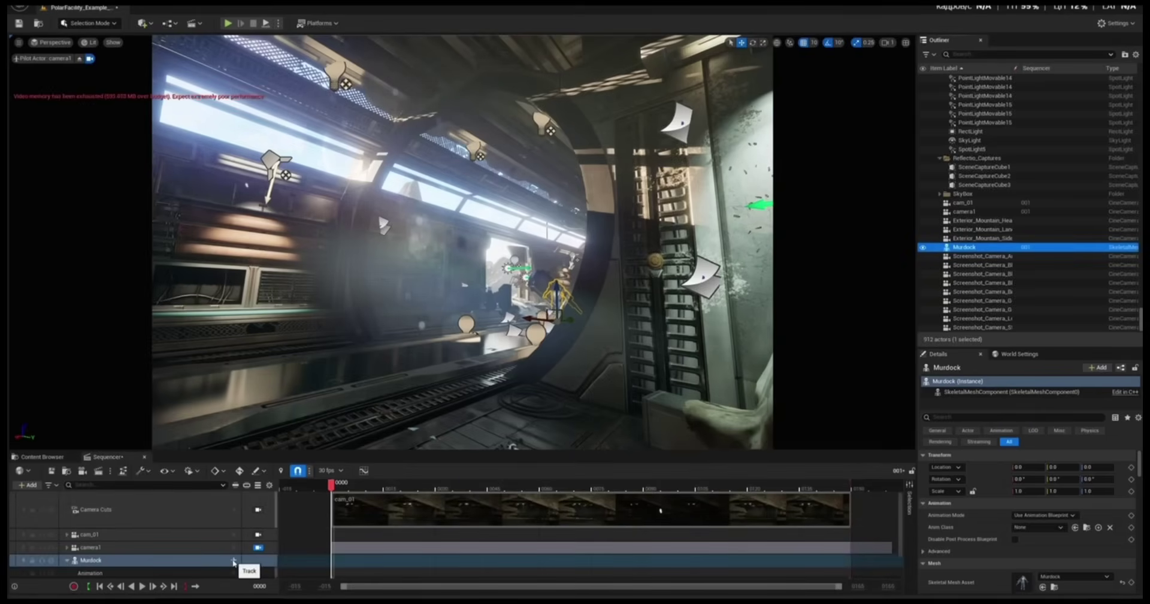
# - Add the Mud_02_Anim_Take_0011 animation to Murdock's Animation track and scrub the timeline from frame 0 to review it
pyautogui.scroll(-1, 204, 564)
pyautogui.click(100, 561)
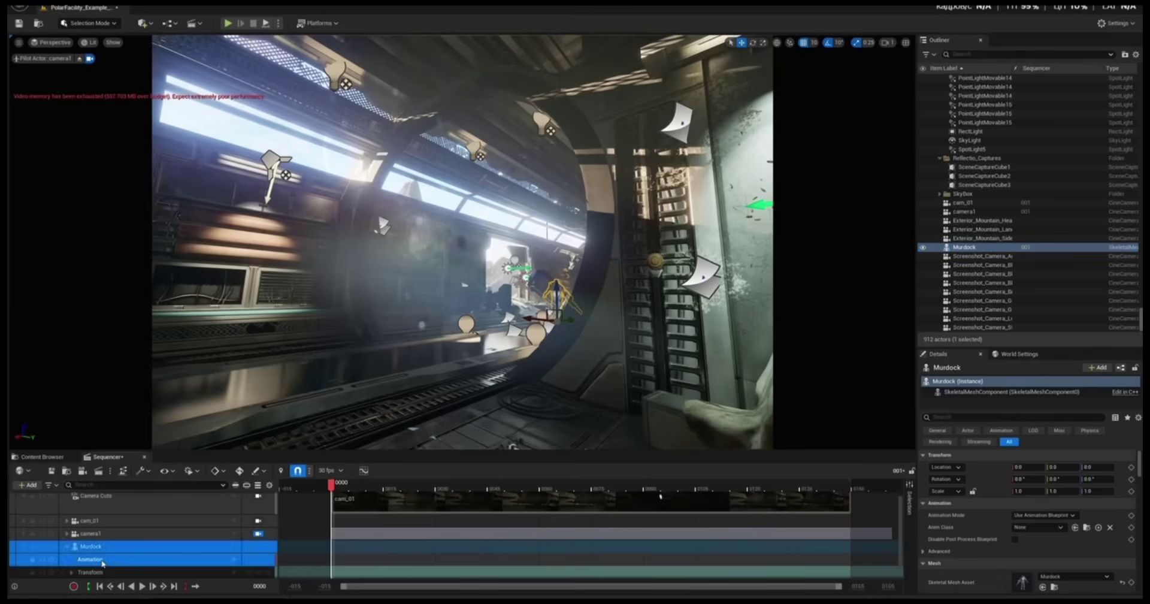
pyautogui.click(233, 559)
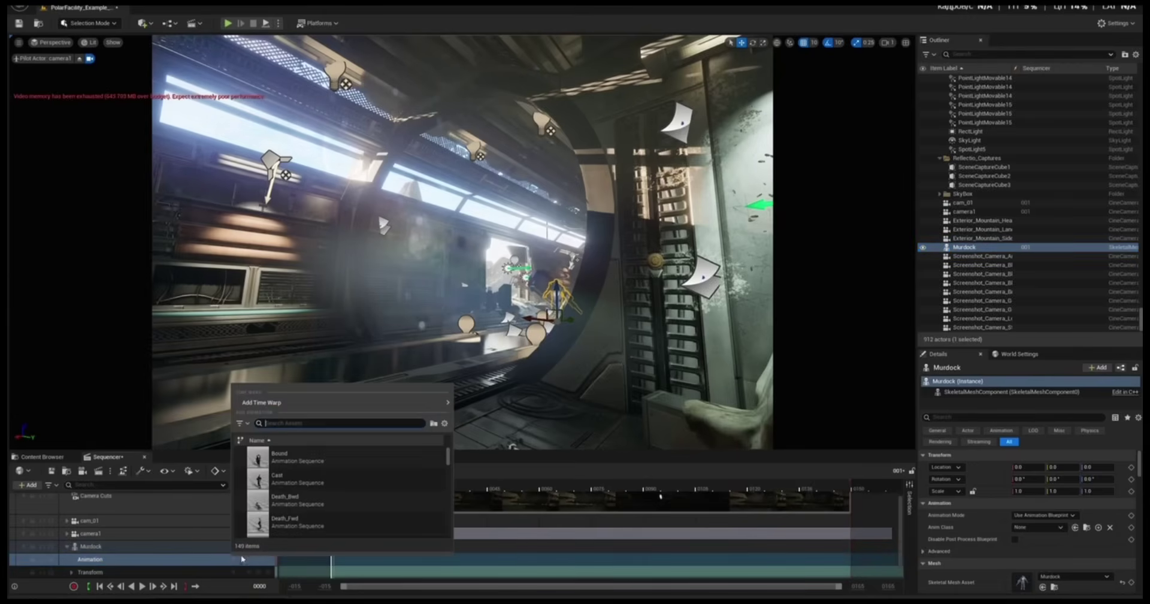
pyautogui.scroll(-10, 335, 492)
pyautogui.click(335, 496)
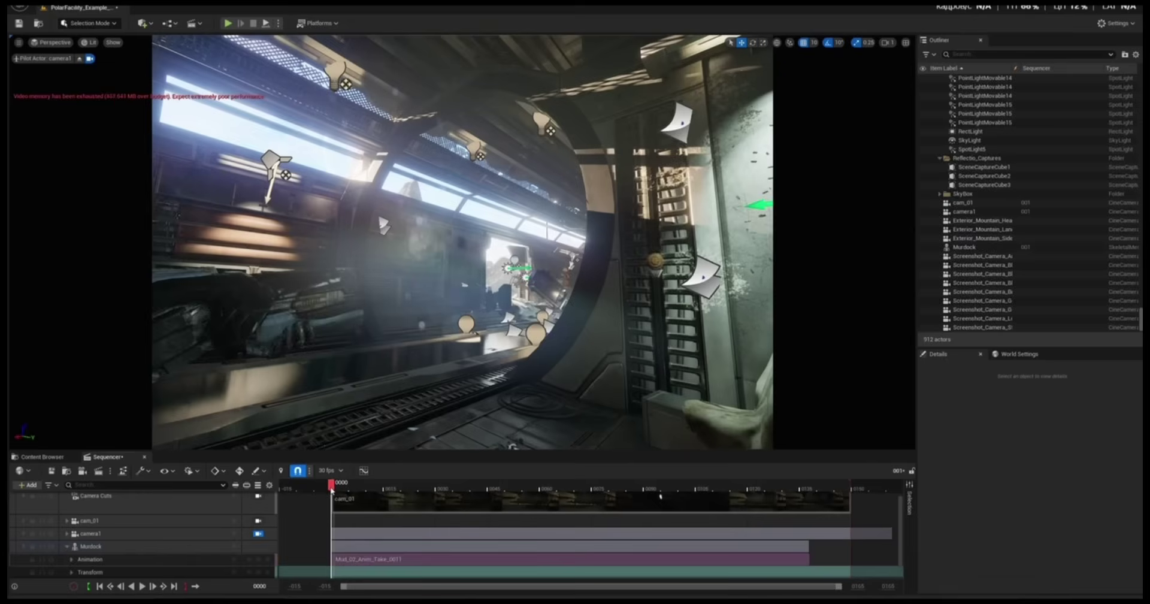
pyautogui.moveTo(336, 488); pyautogui.dragTo(829, 490)
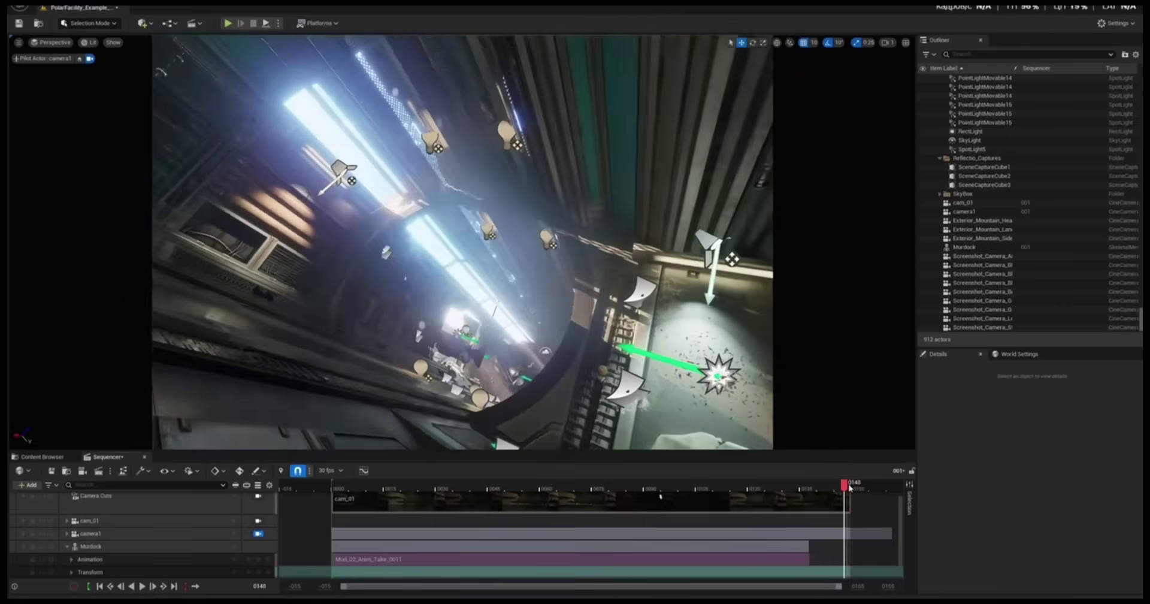